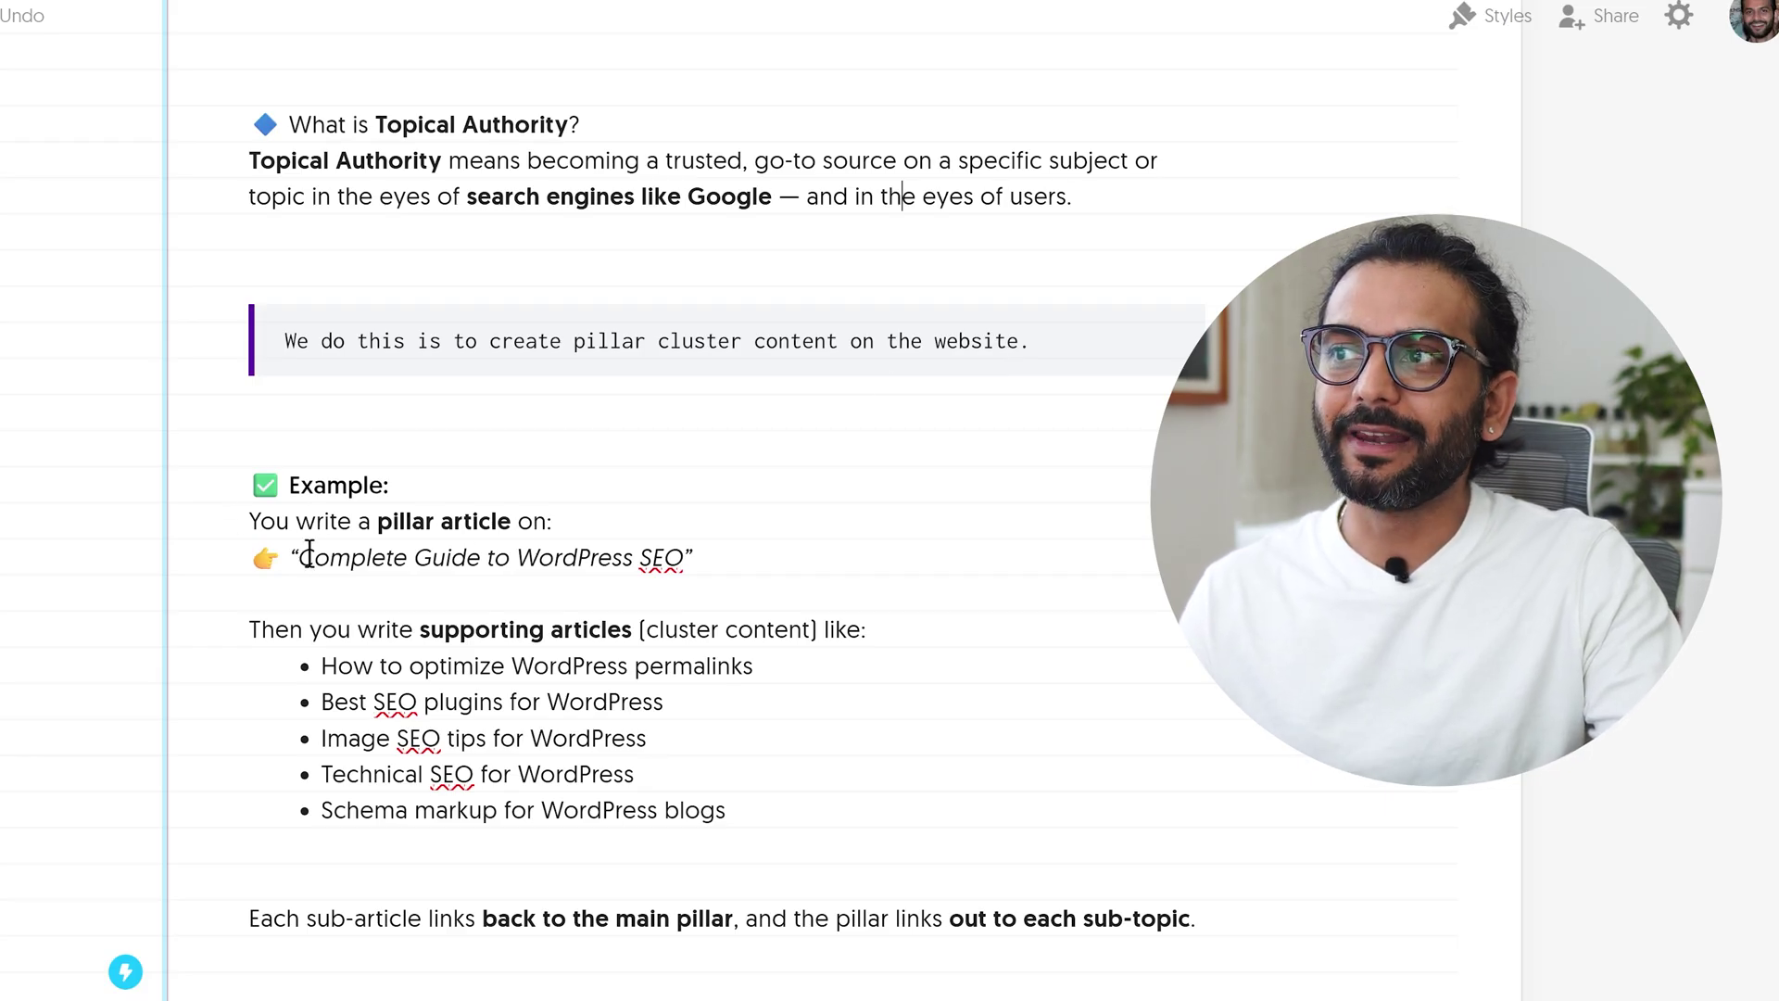
Step: Add '2000 words' after the Complete Guide to WordPress SEO pillar article title
{"action": "left_click", "coordinate": [693, 567]}
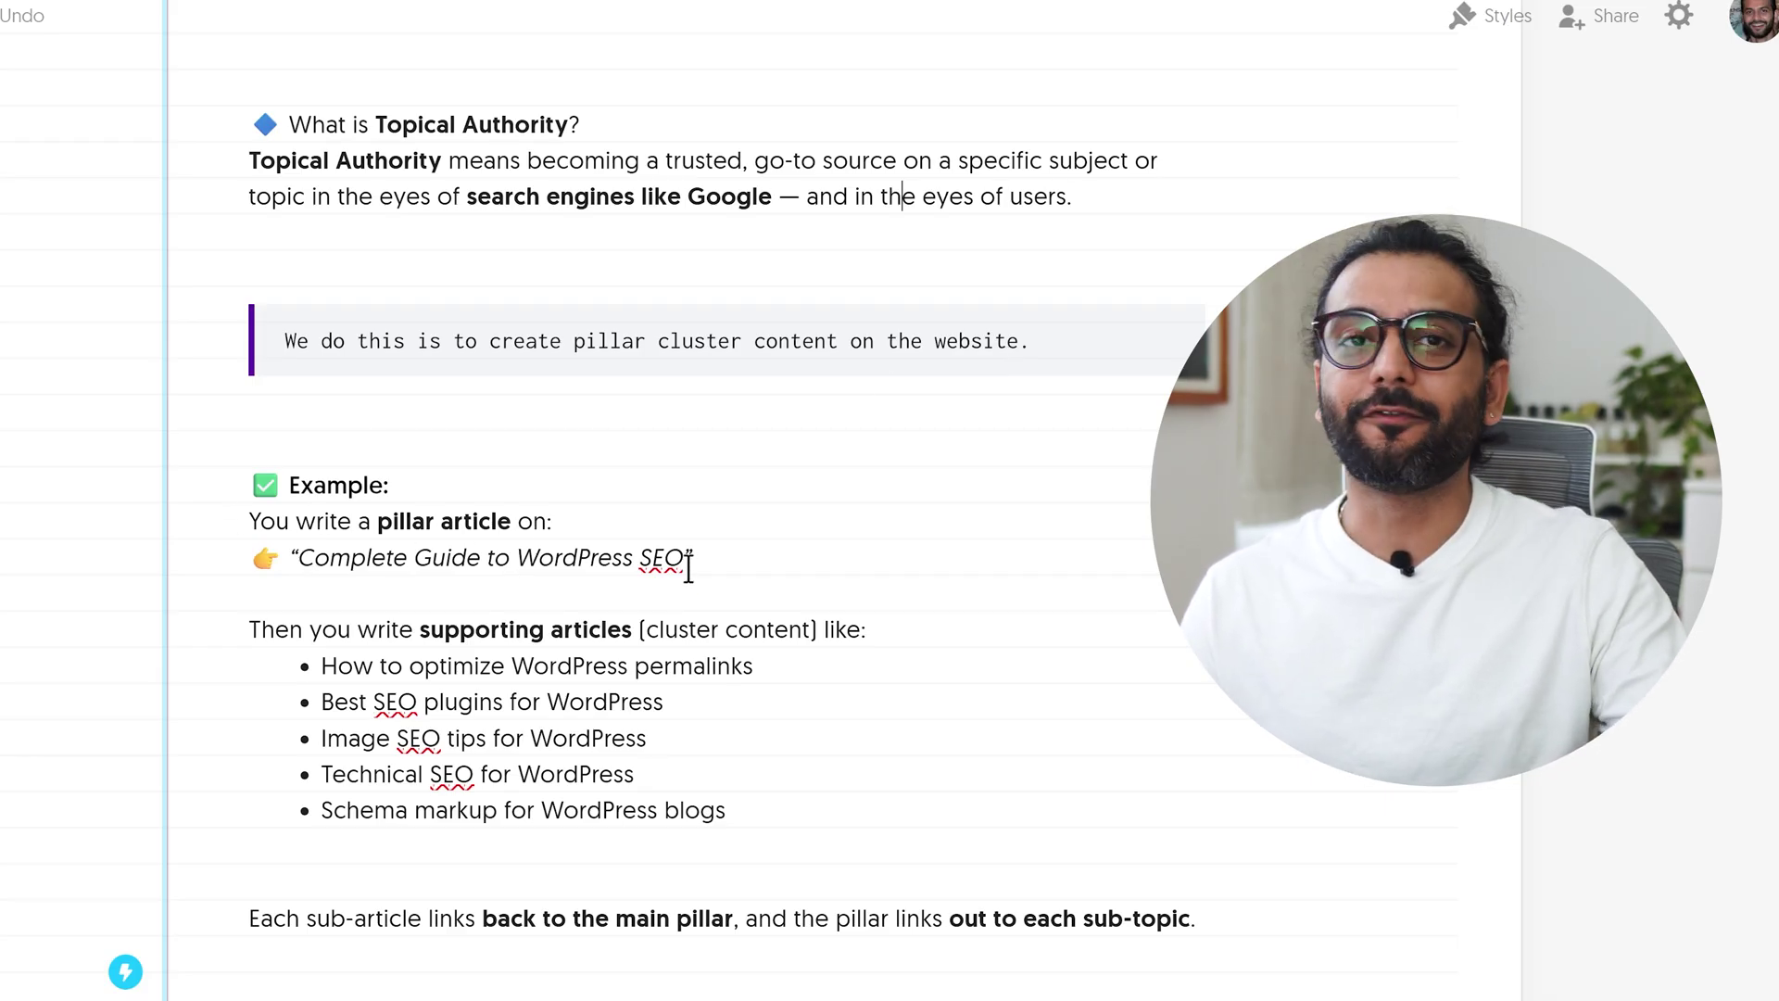
{"action": "type", "text": "2000 word"}
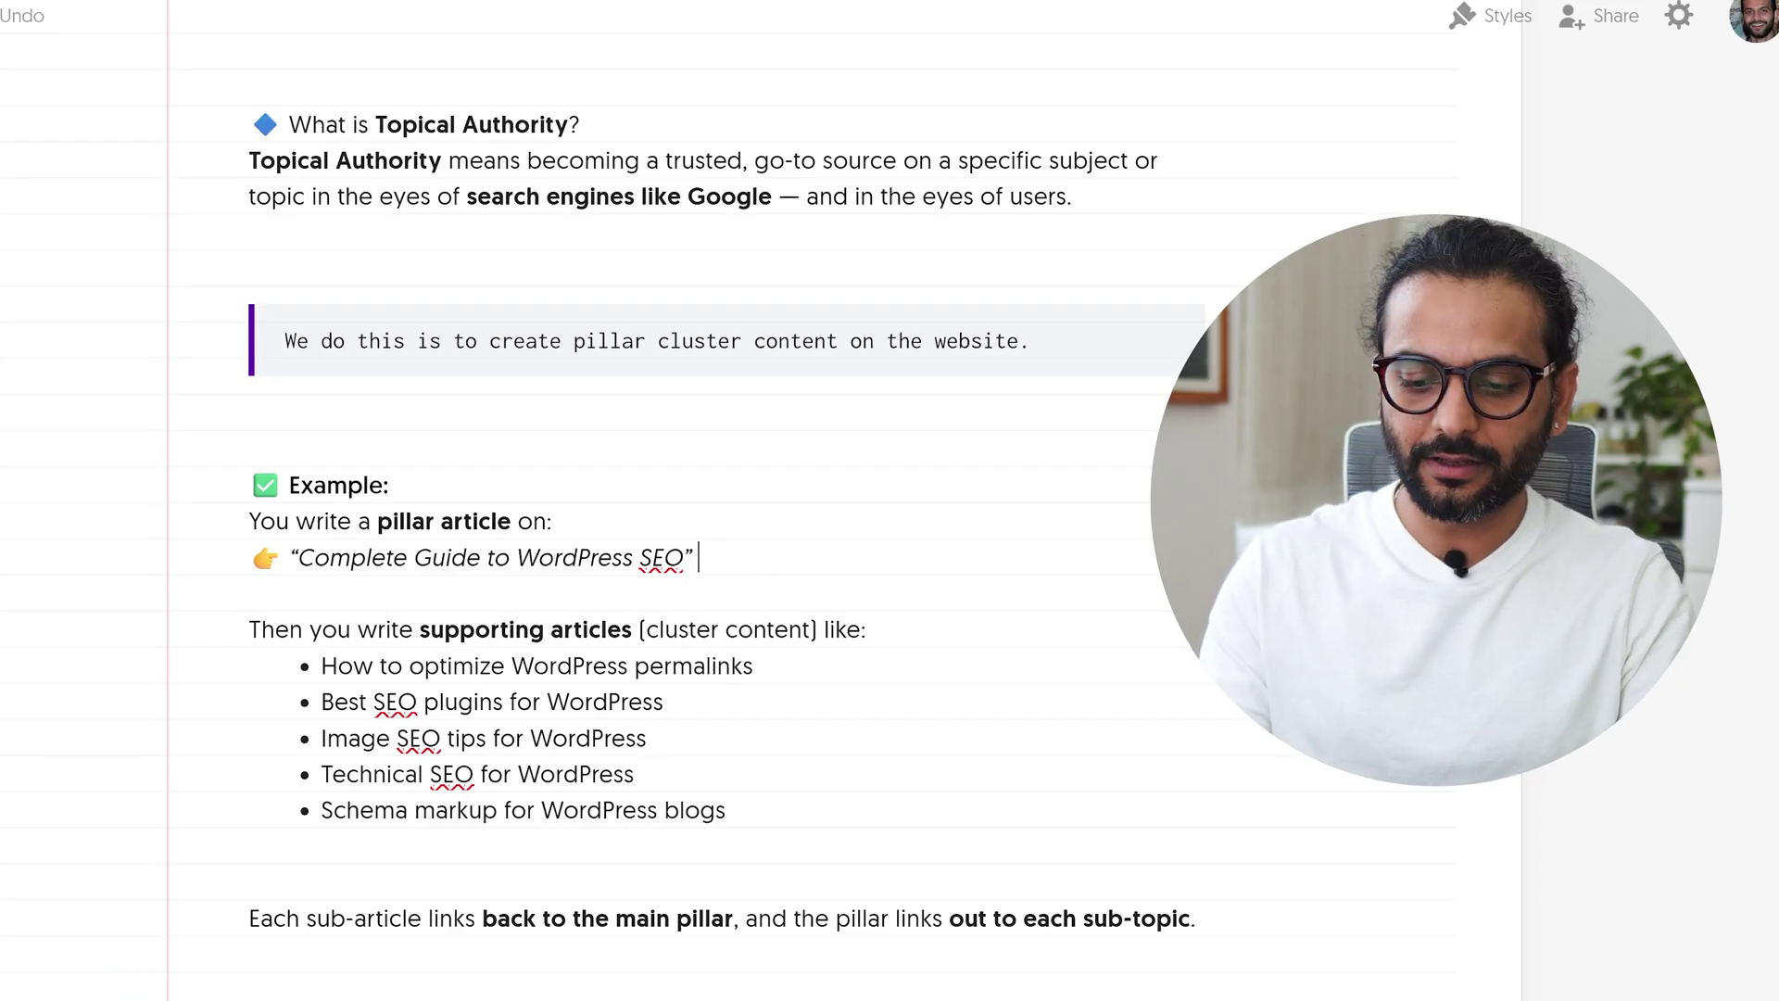
{"action": "type", "text": "s"}
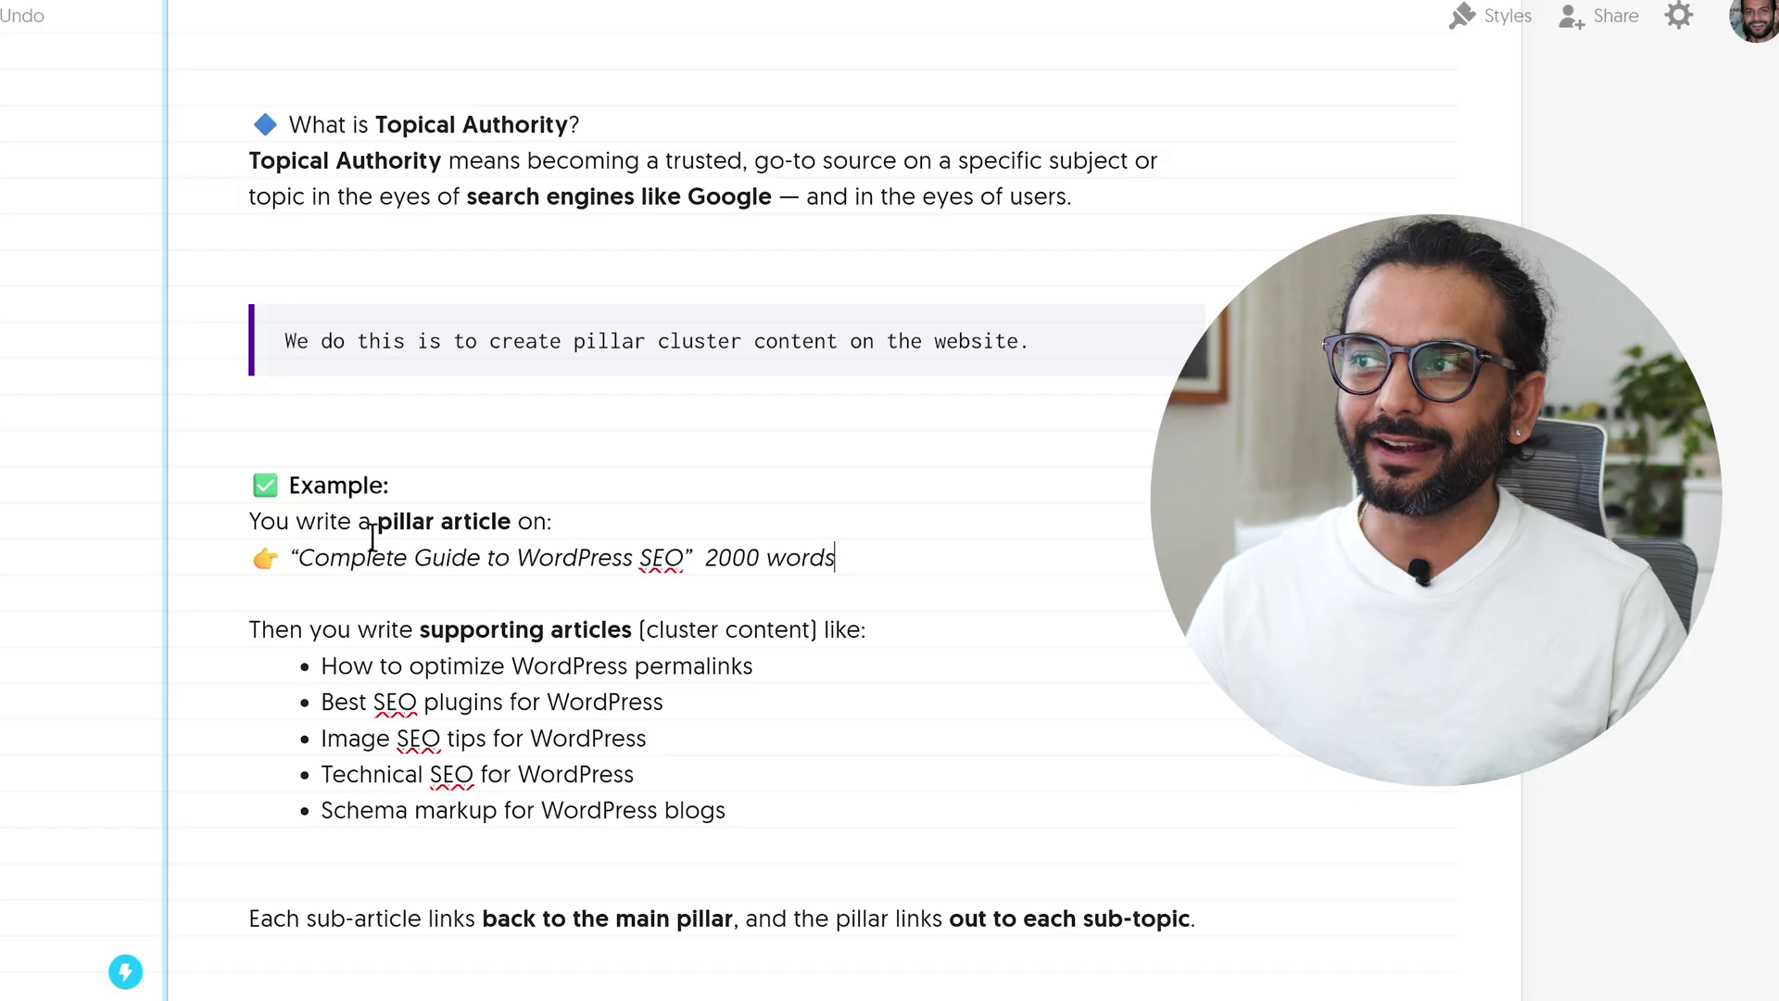
{"action": "left_click", "coordinate": [913, 654]}
Step: Add the '800 -1000' word range after the permalinks, SEO plugins and Image SEO articles
{"action": "type", "text": "800 -1000"}
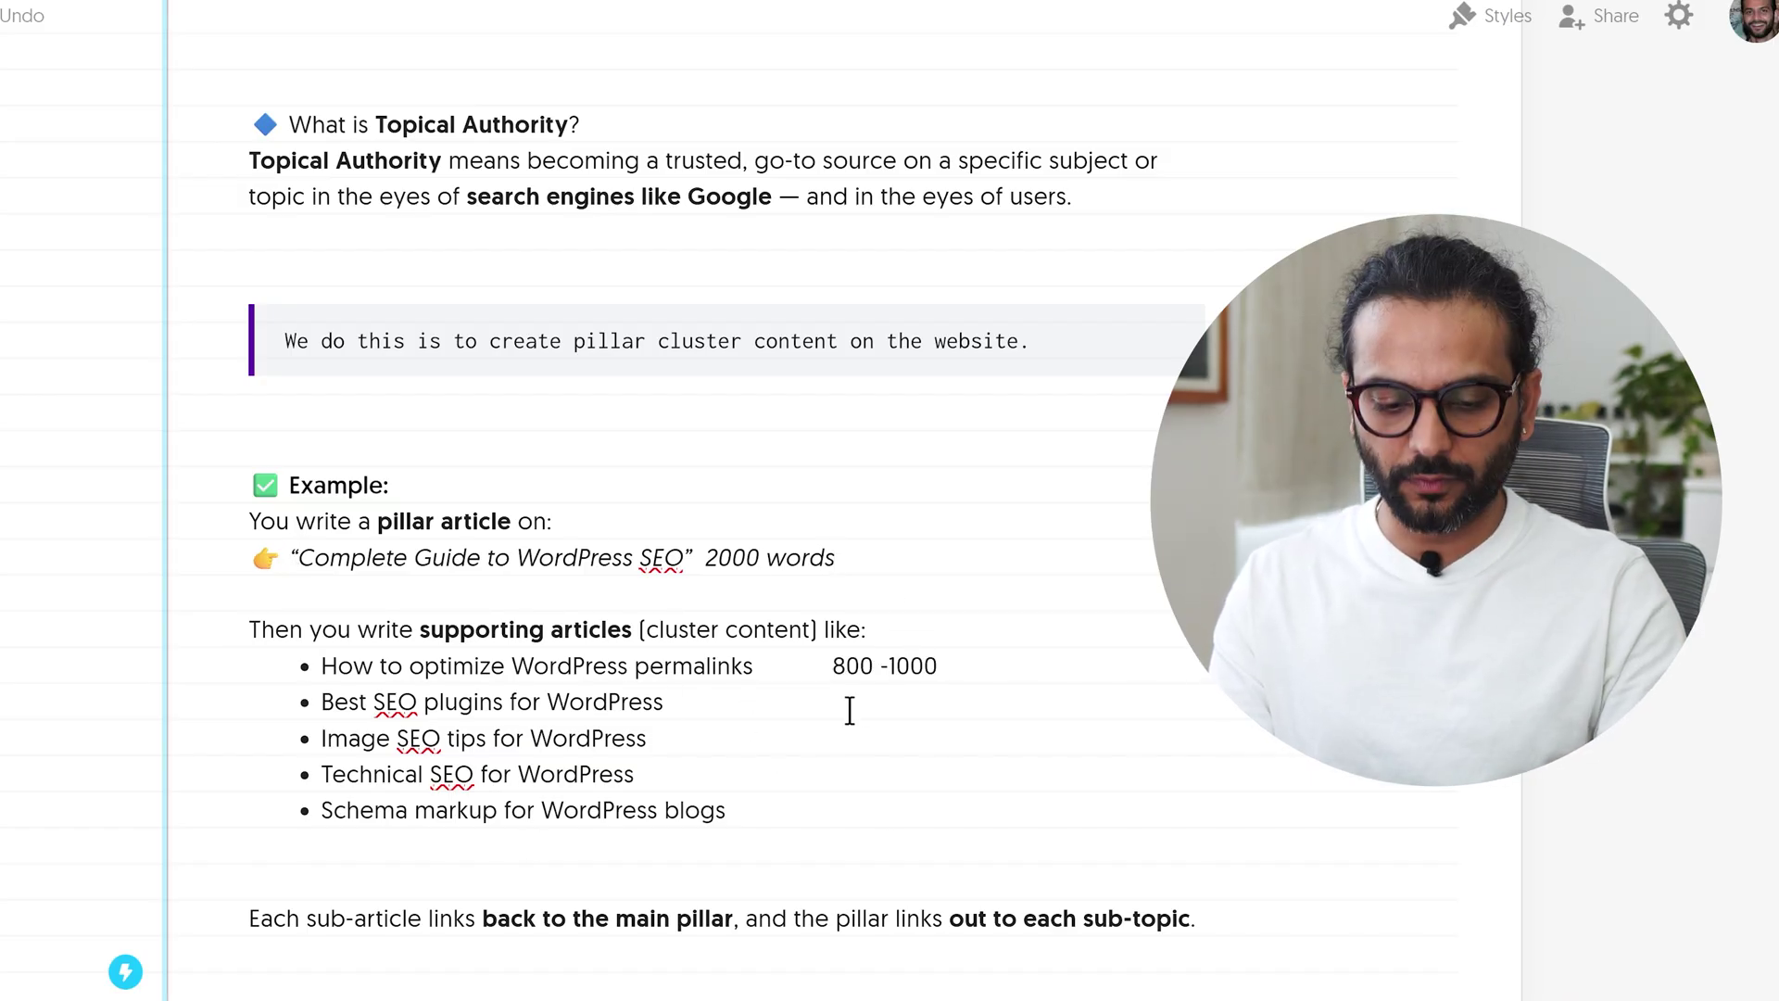
{"action": "type", "text": "800 -1000"}
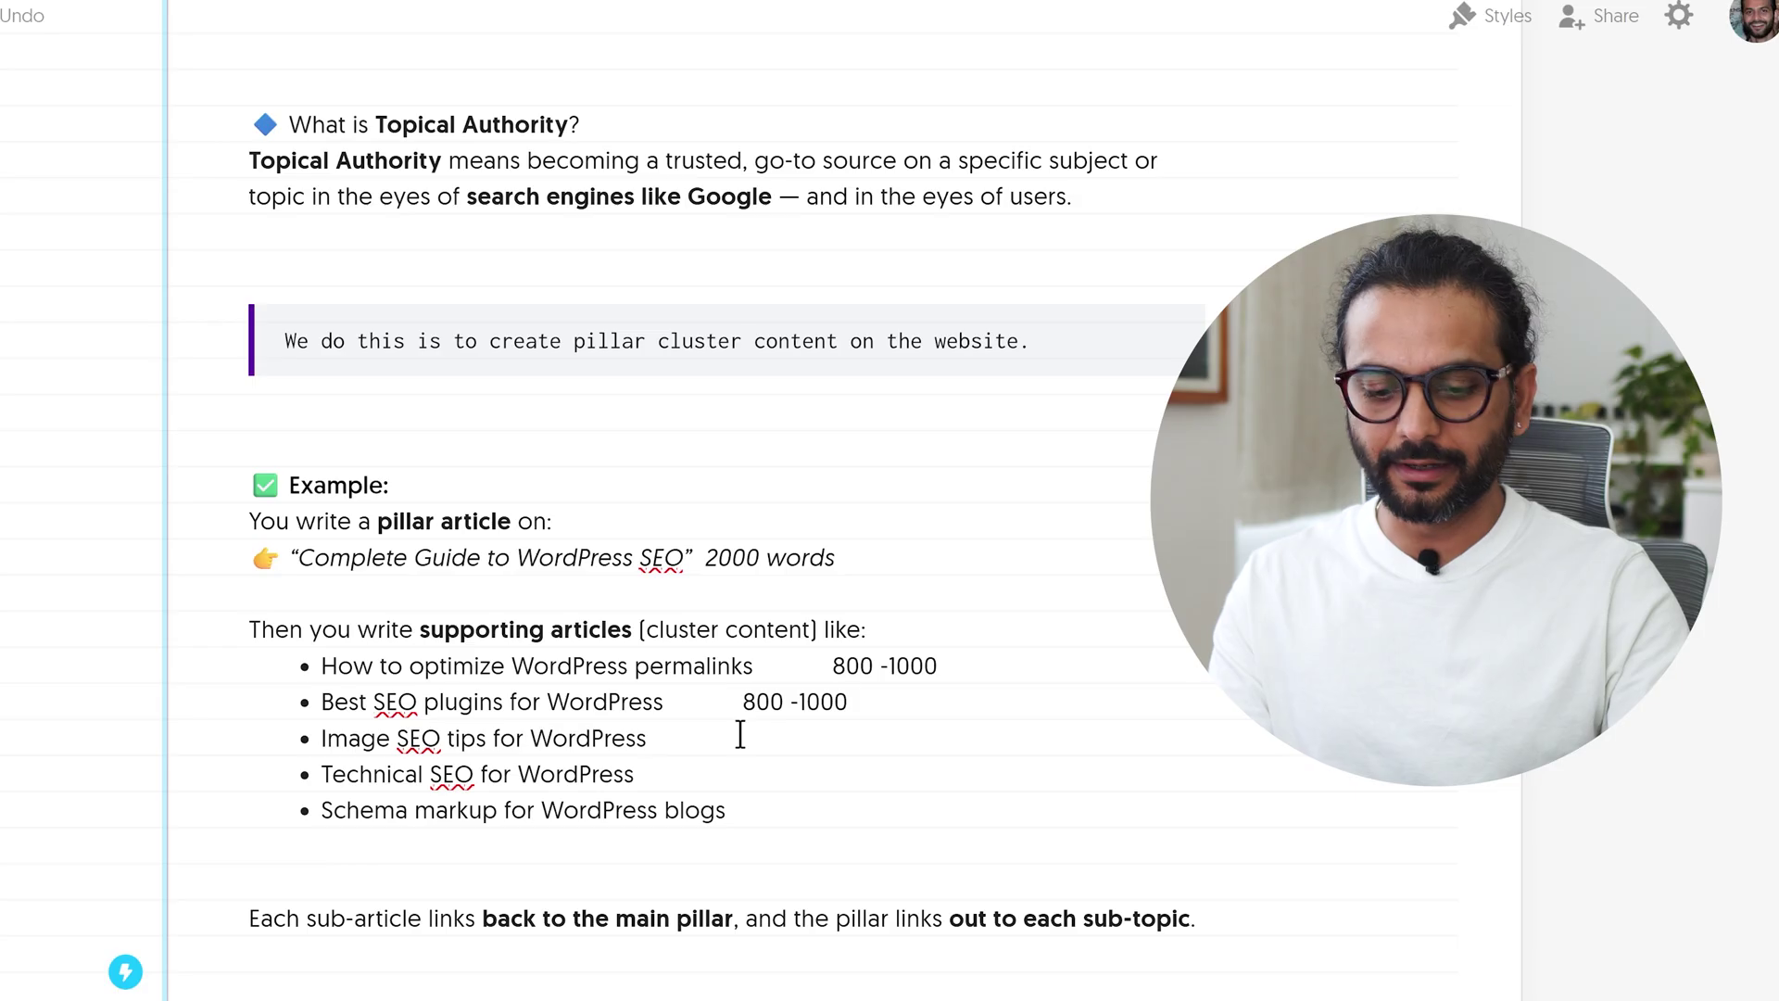
{"action": "type", "text": "800 -1000"}
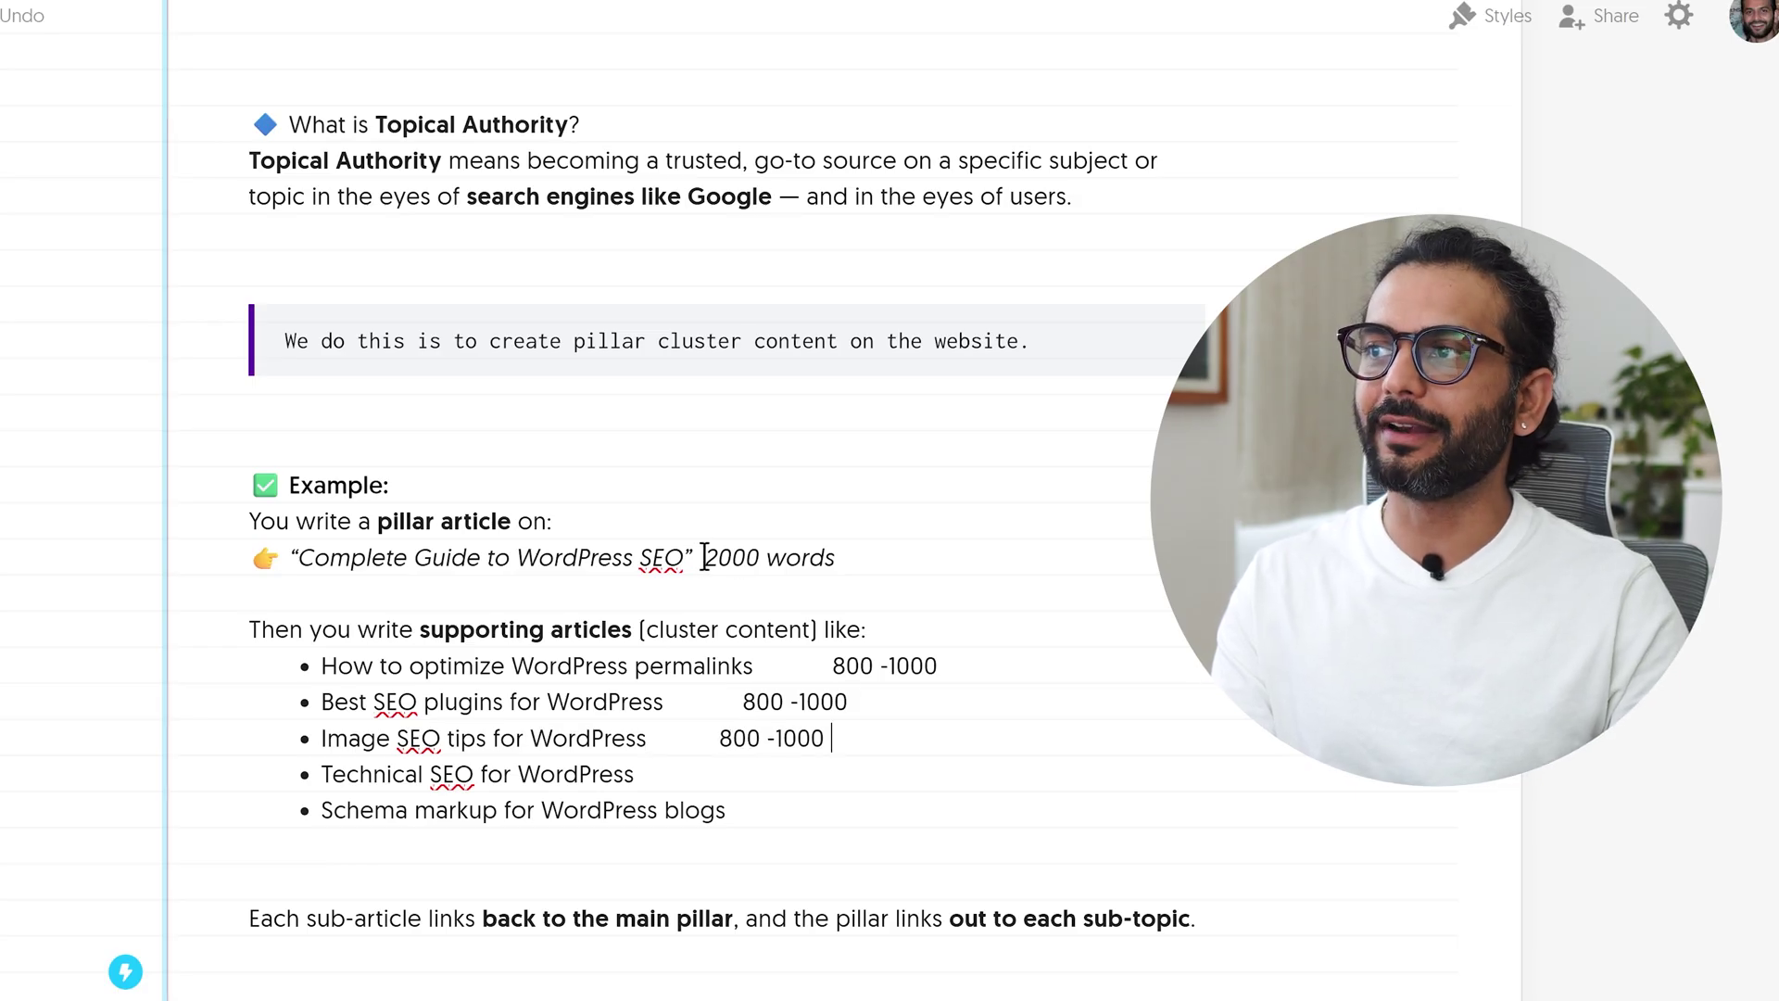
{"action": "left_click_drag", "start_coordinate": [706, 558], "coordinate": [769, 562]}
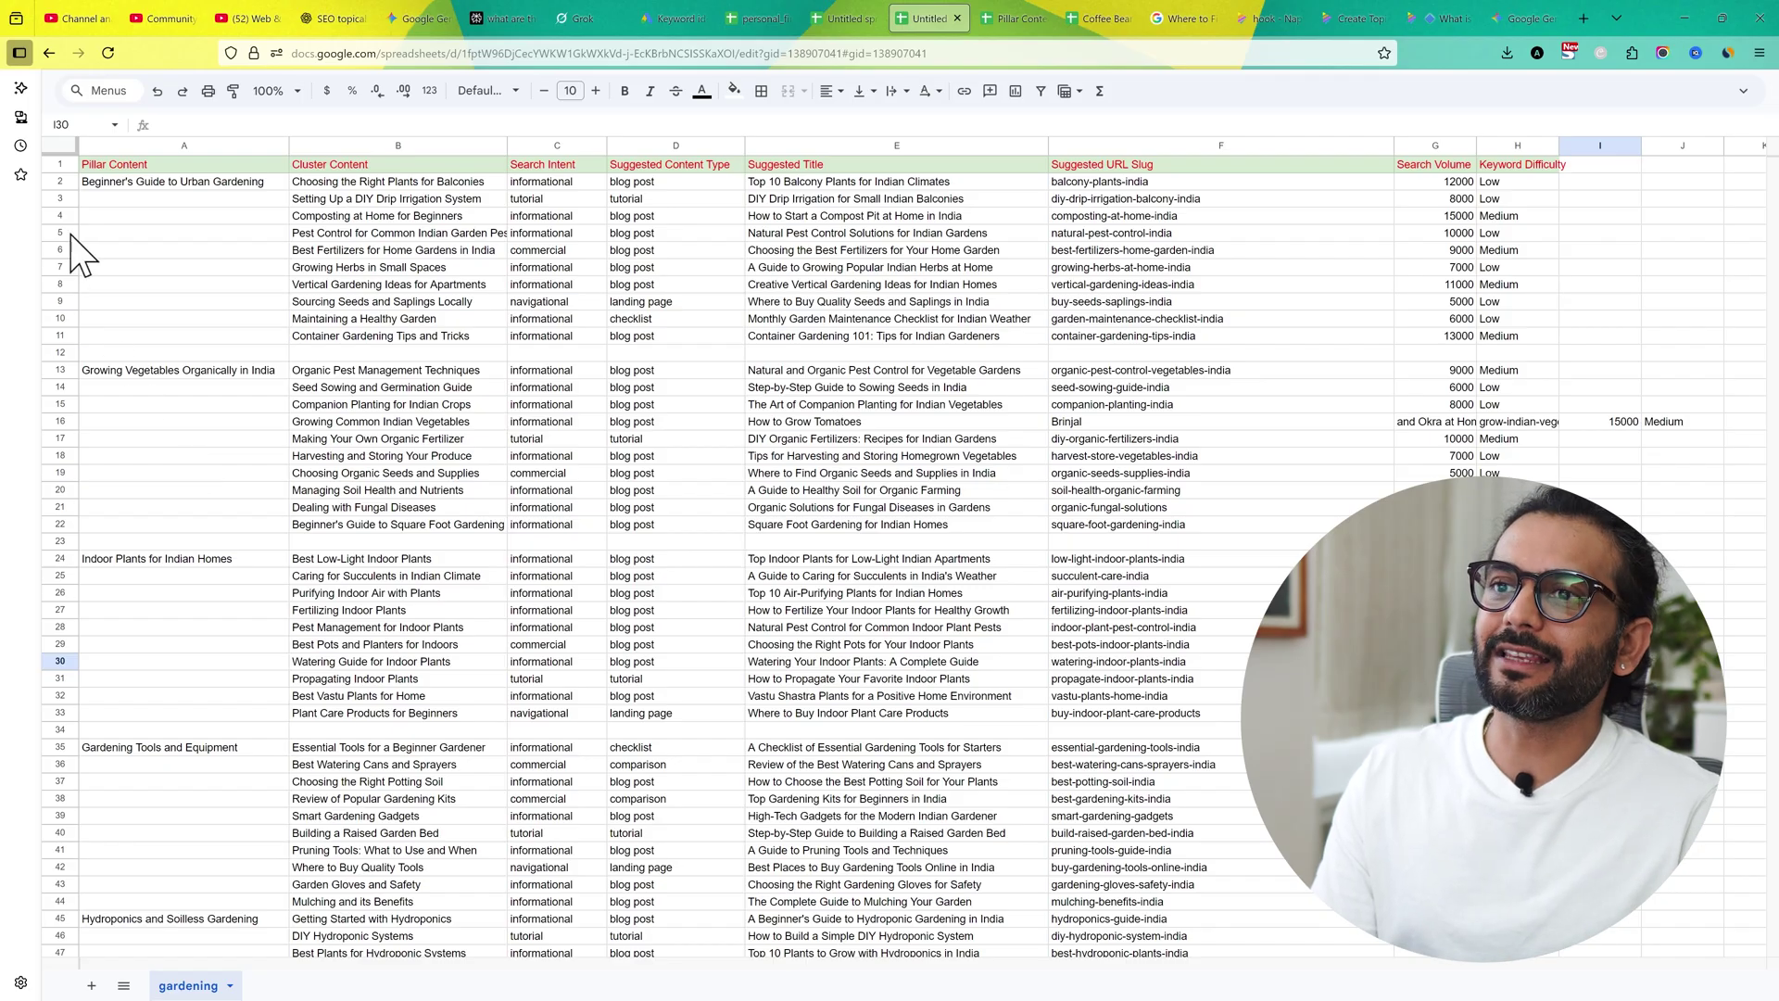
{"action": "left_click", "coordinate": [112, 184]}
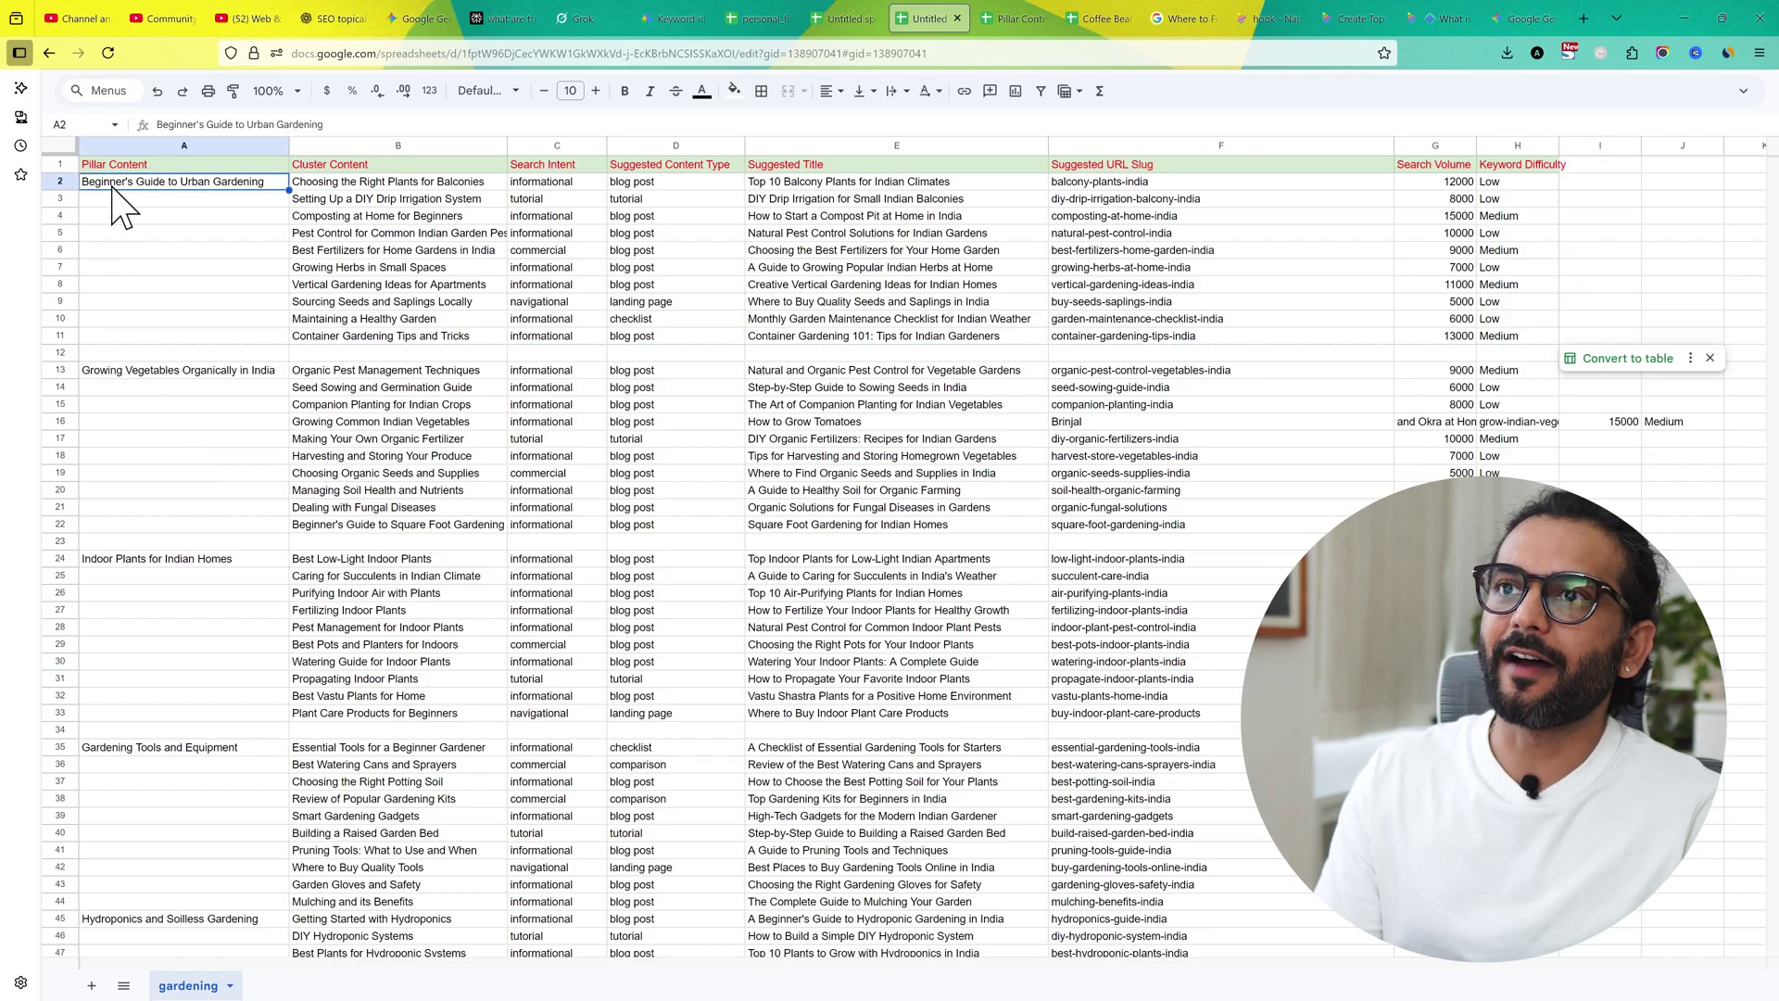
{"action": "left_click", "coordinate": [118, 372]}
{"action": "left_click", "coordinate": [93, 556]}
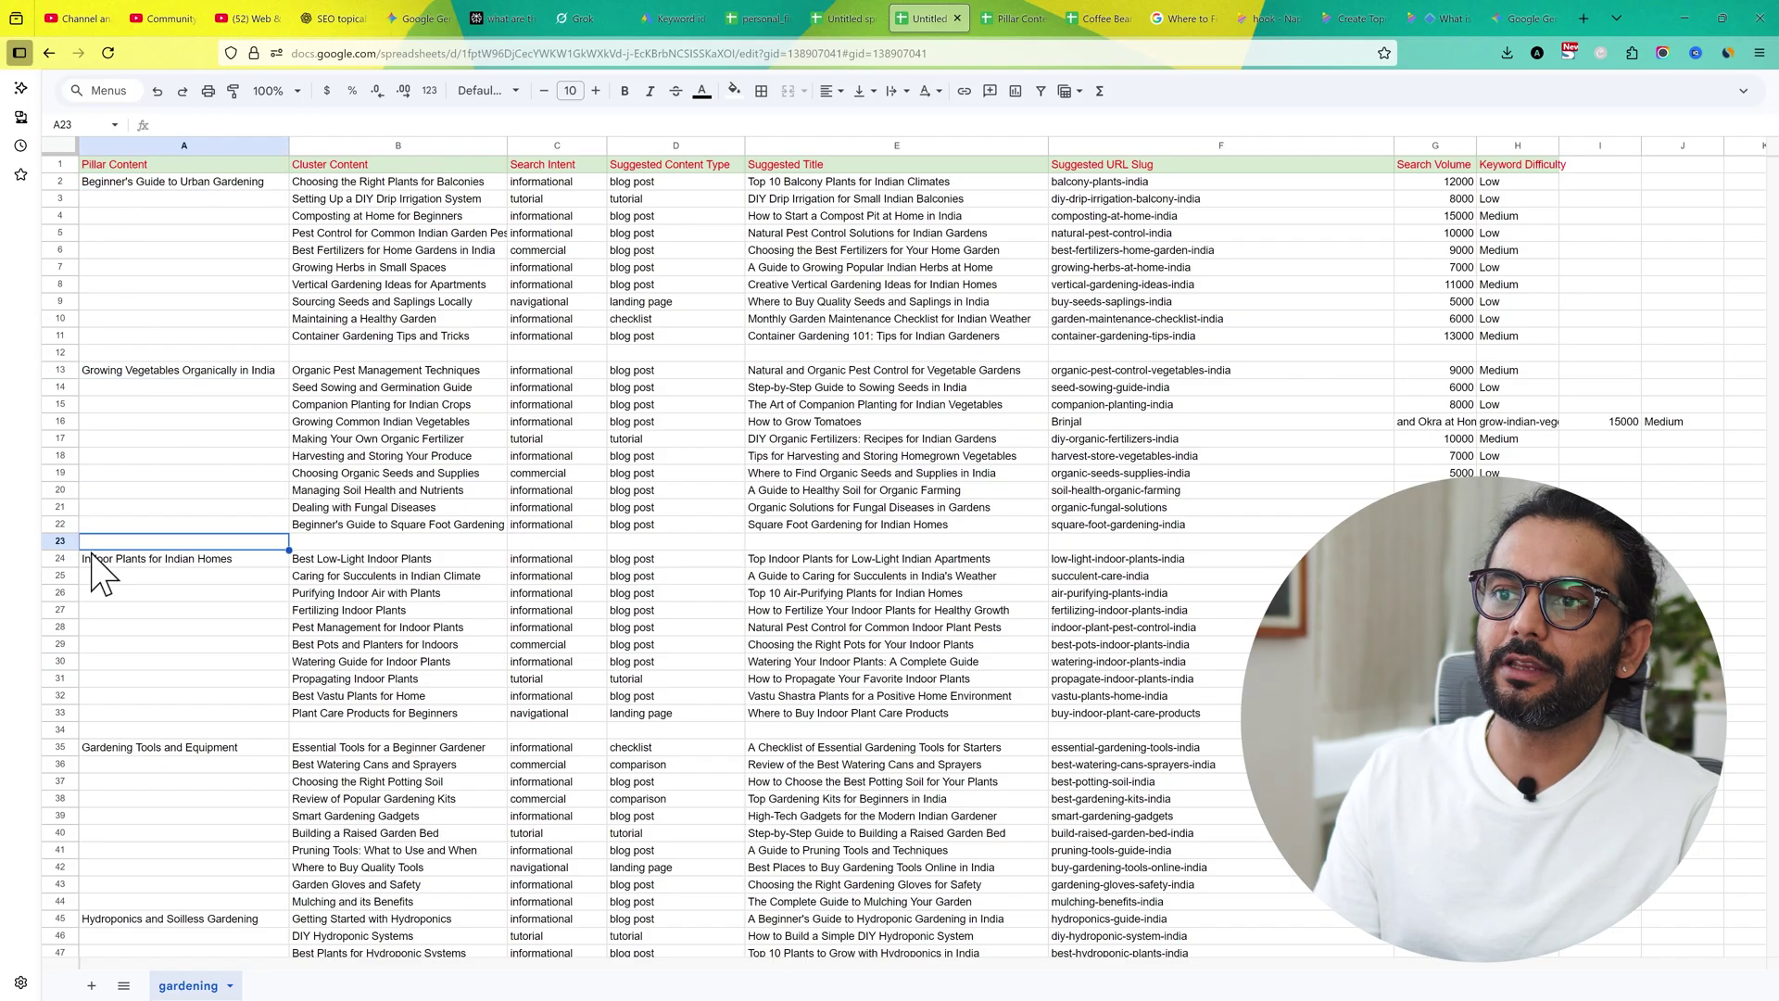
{"action": "left_click", "coordinate": [97, 749]}
{"action": "left_click", "coordinate": [144, 185]}
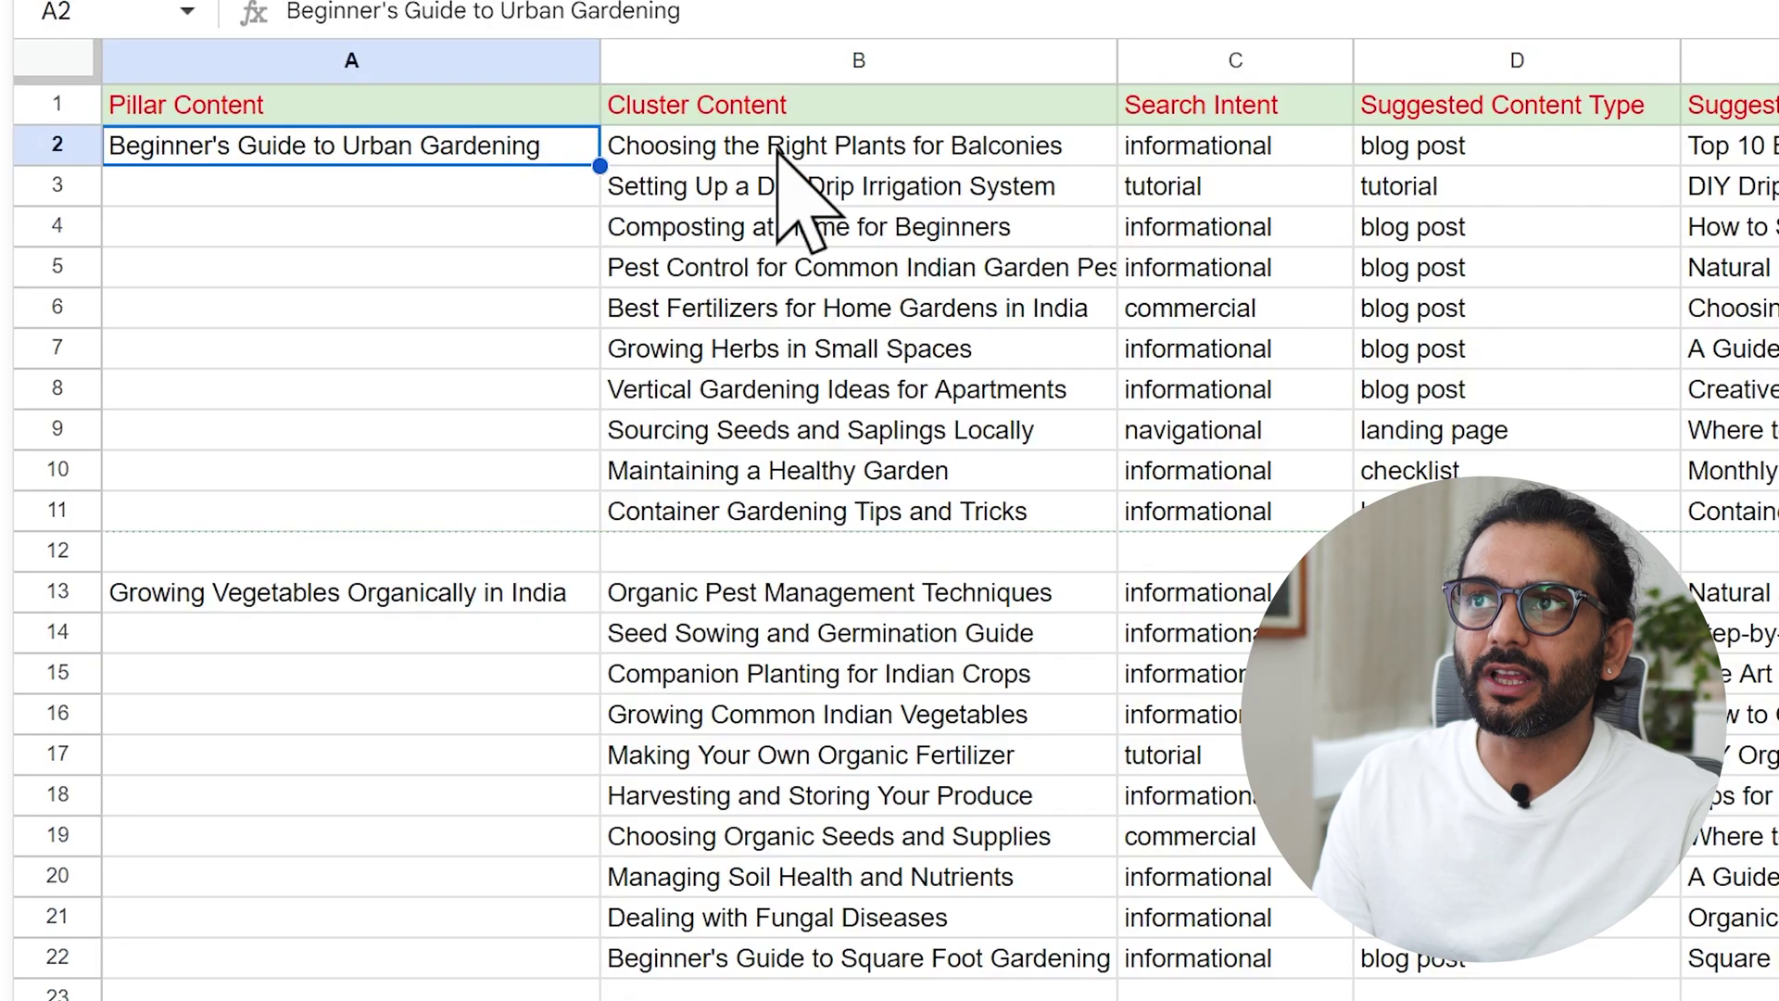
{"action": "left_click", "coordinate": [776, 148]}
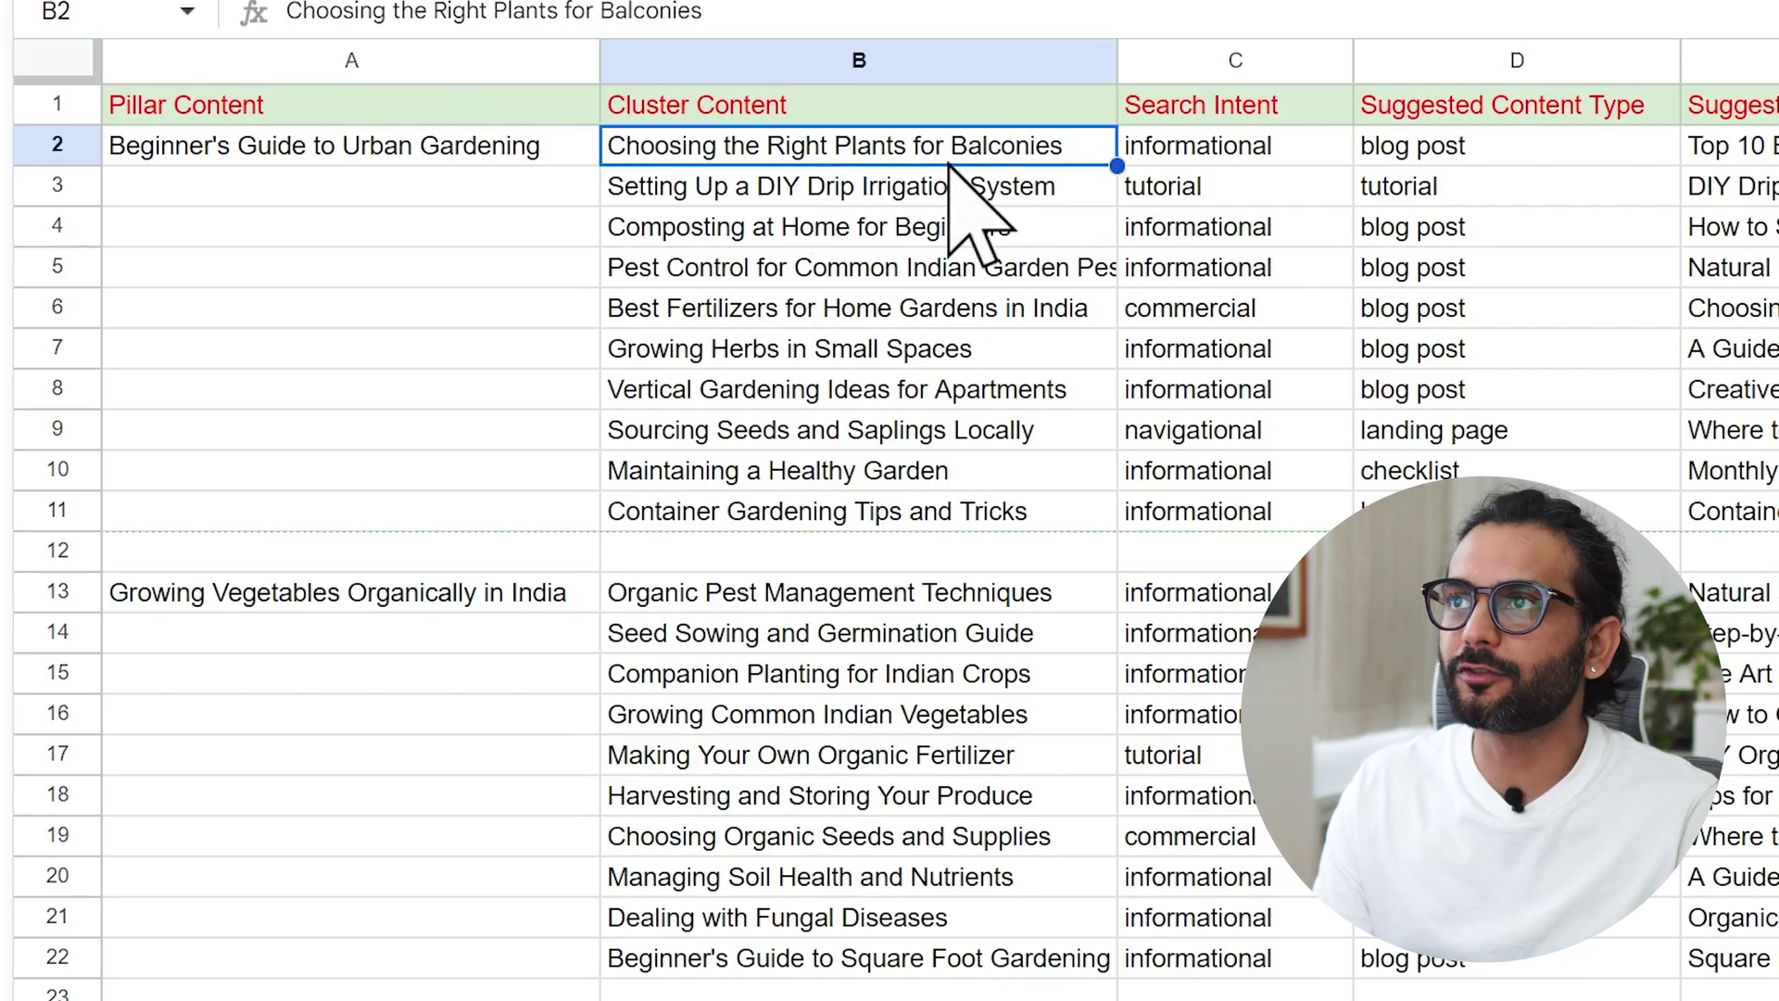
{"action": "left_click", "coordinate": [765, 190]}
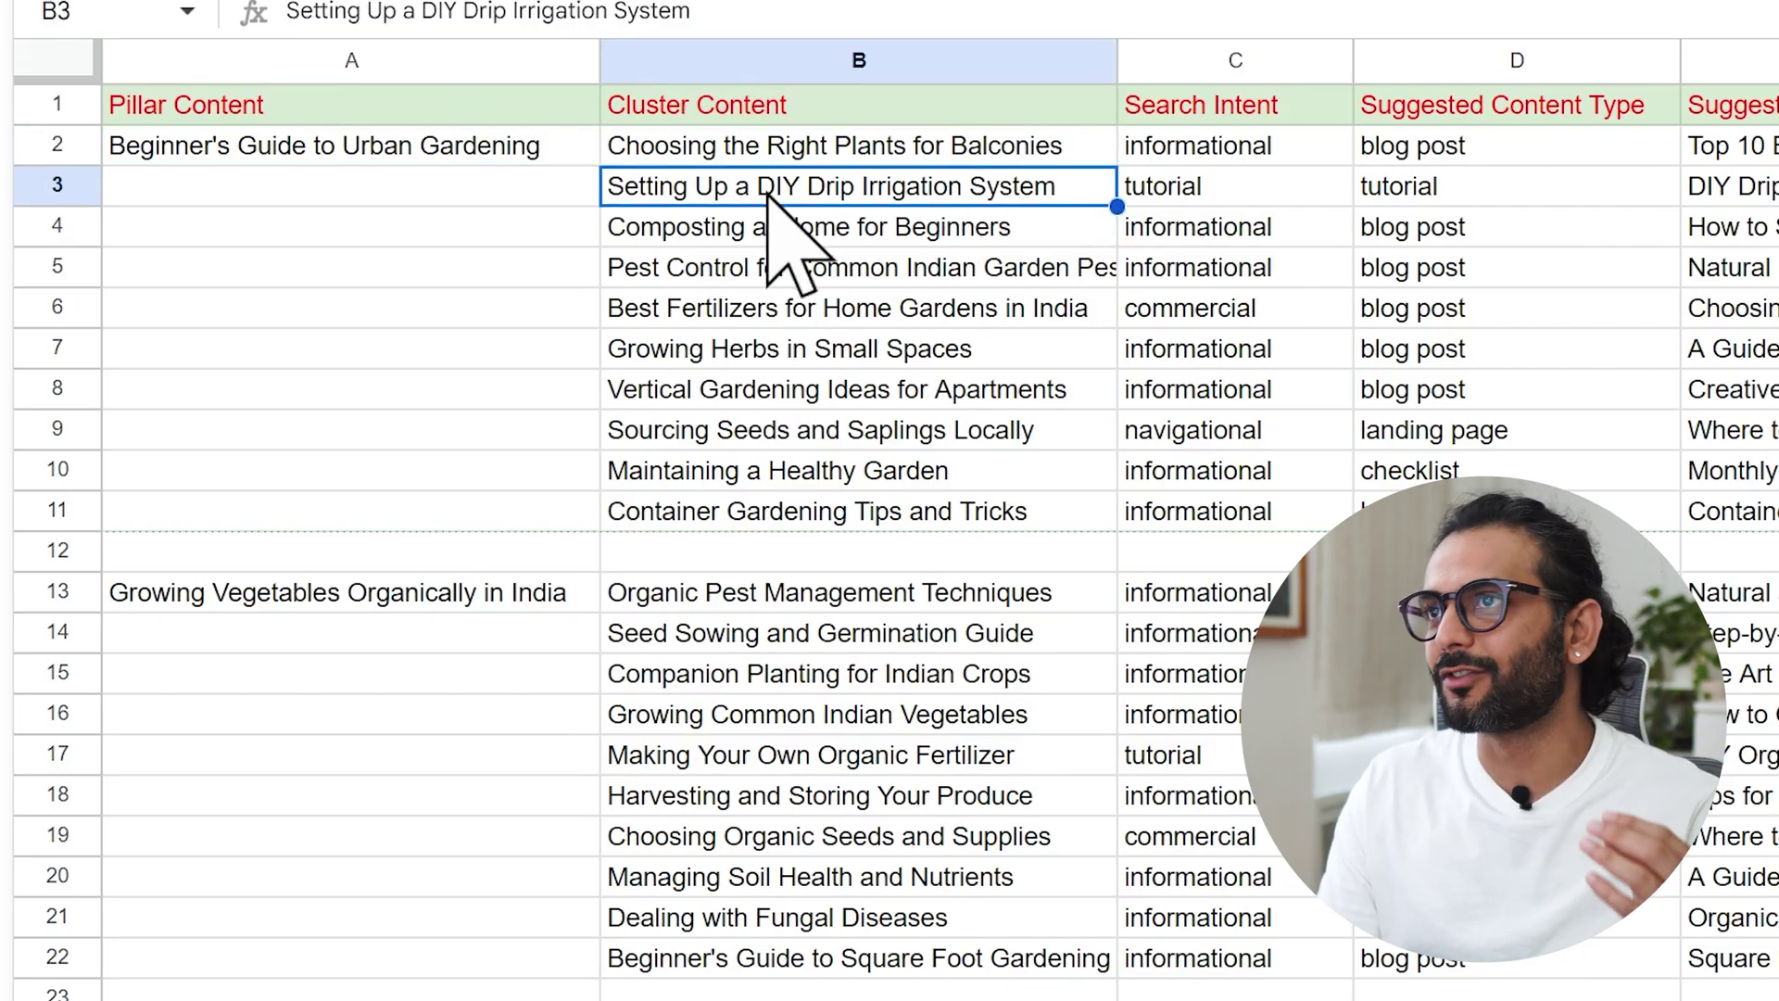
{"action": "left_click", "coordinate": [845, 237]}
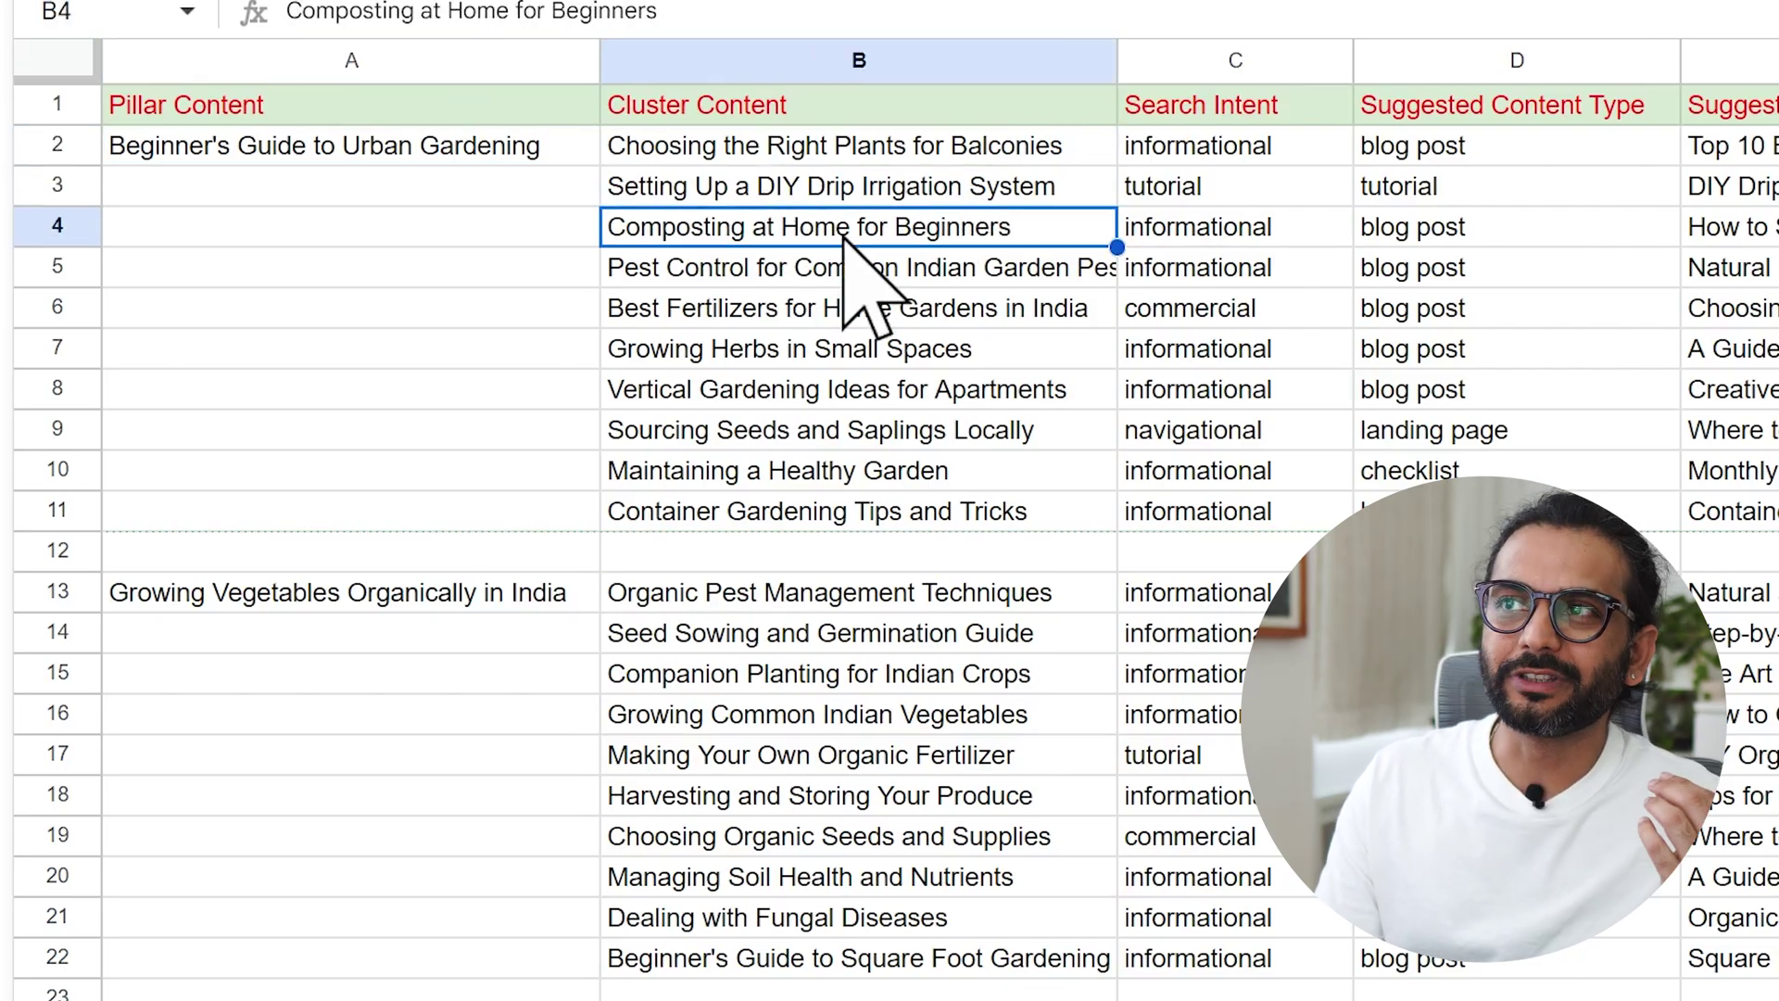
{"action": "left_click", "coordinate": [828, 275]}
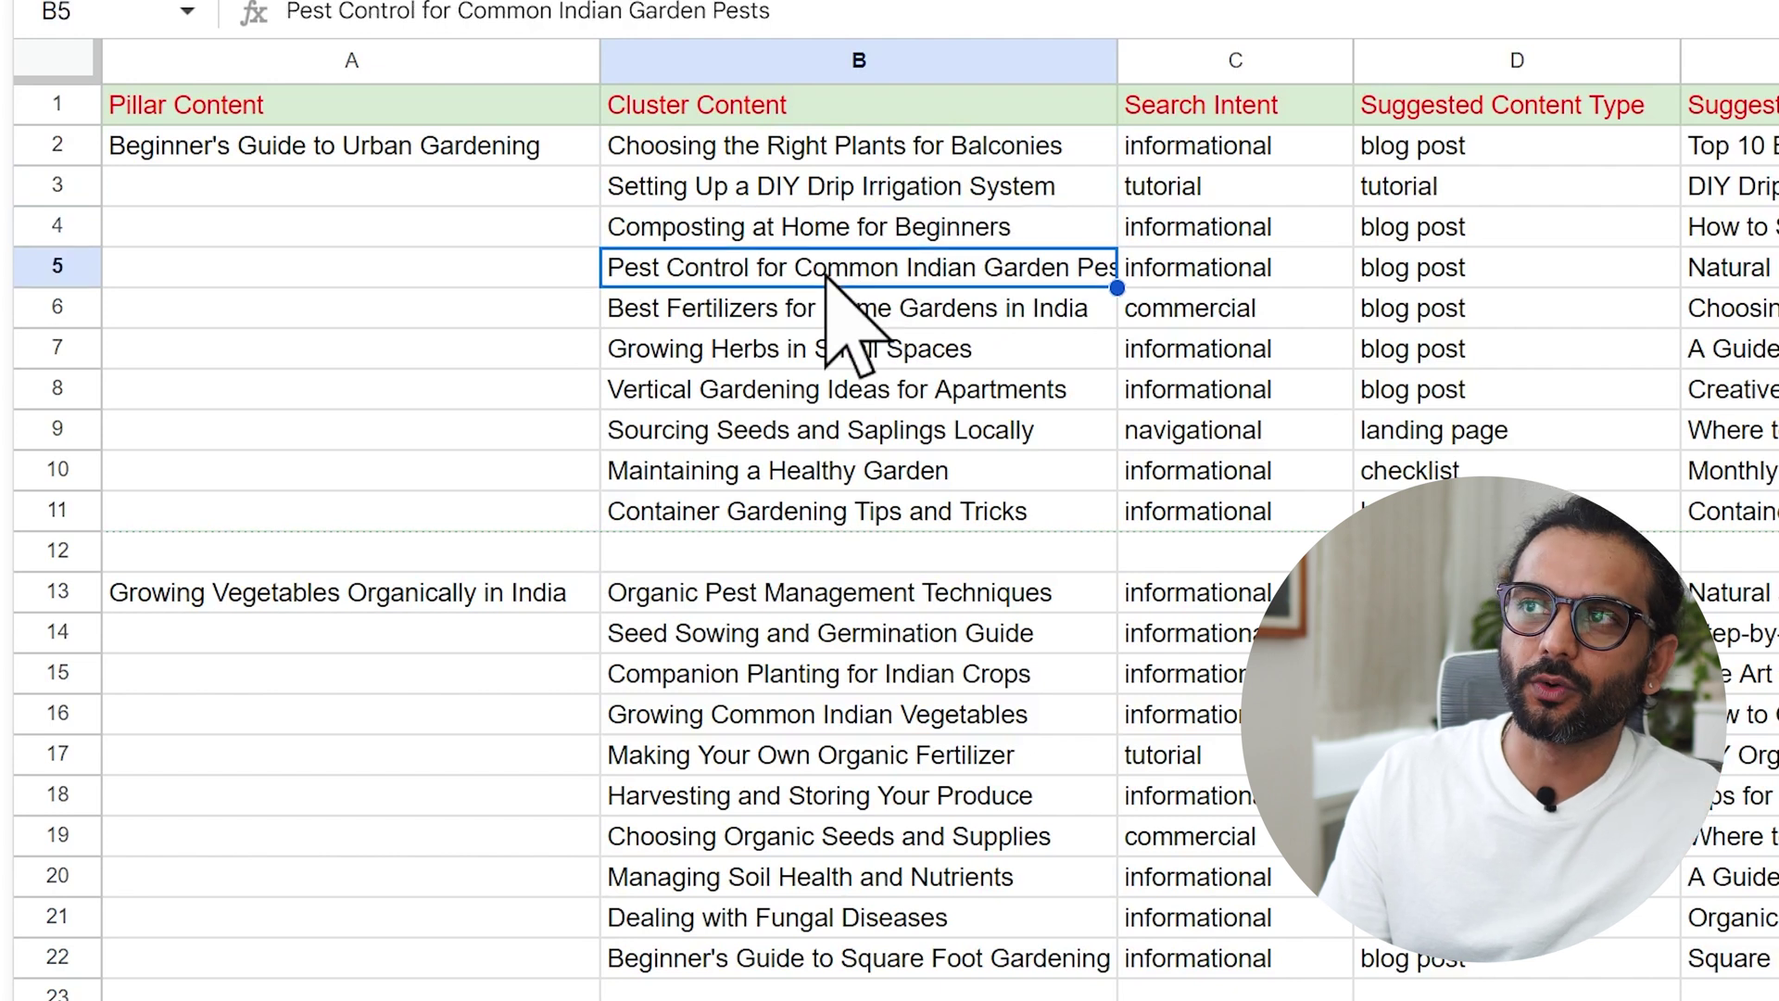
{"action": "left_click", "coordinate": [819, 323]}
{"action": "left_click", "coordinate": [815, 363]}
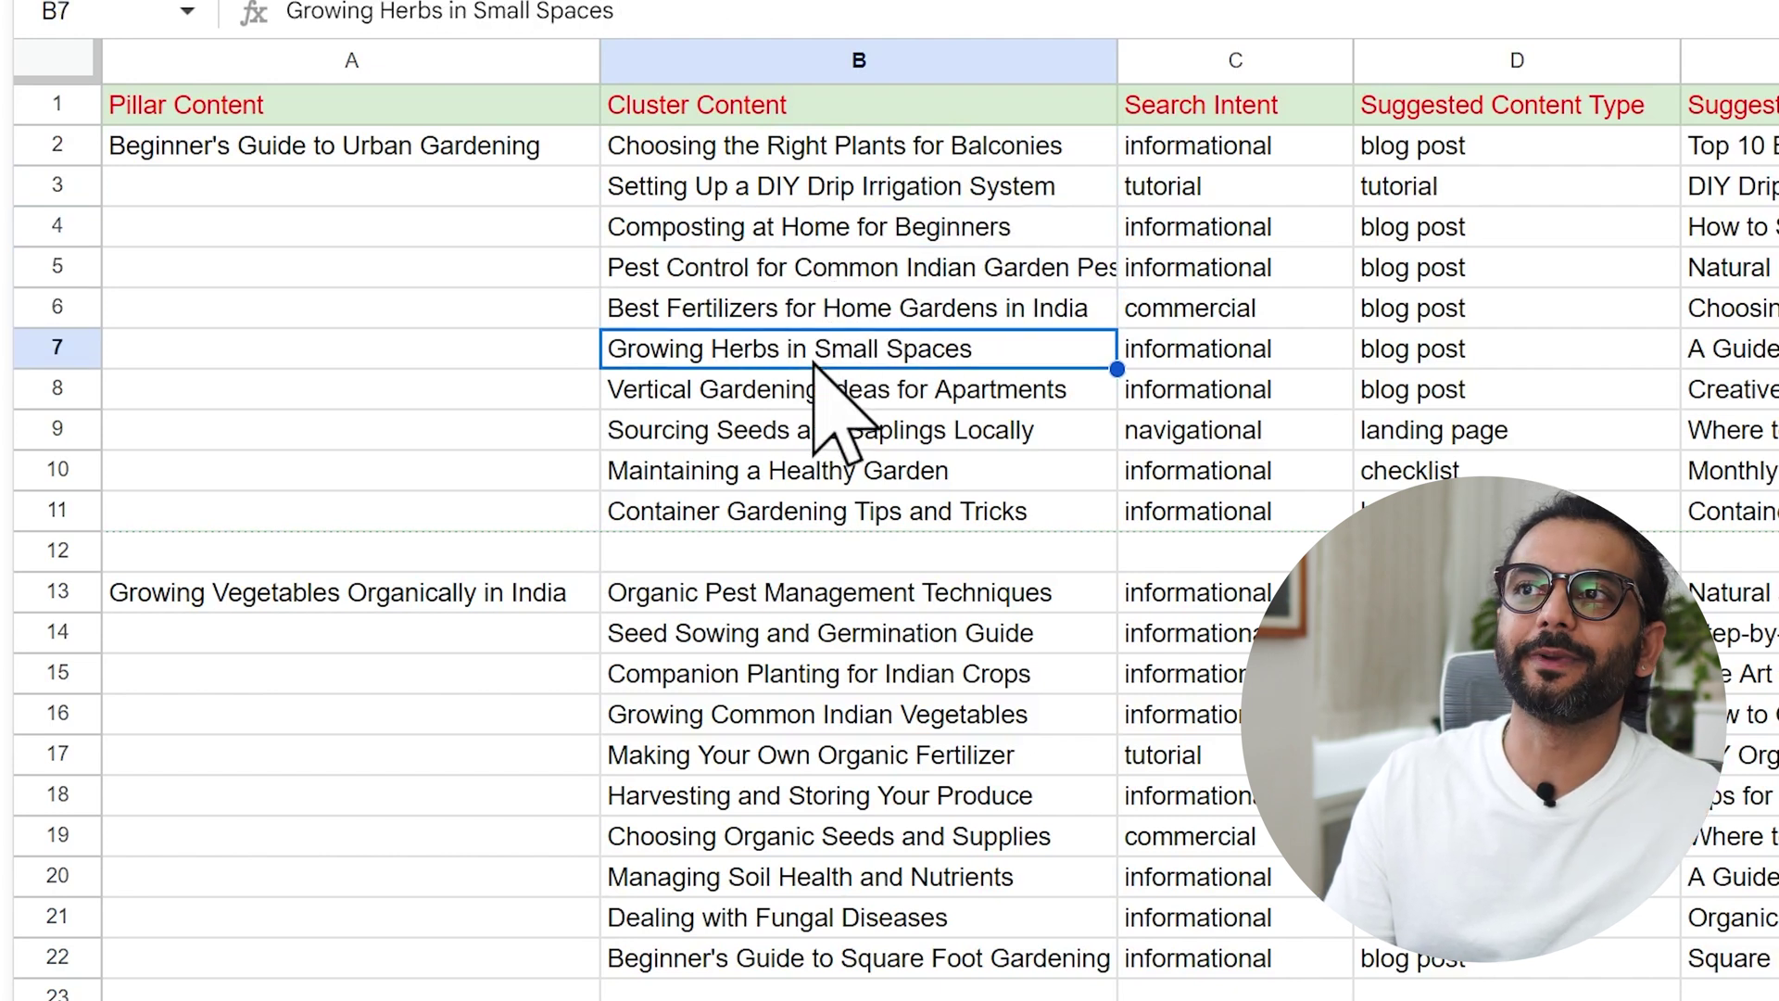
{"action": "left_click", "coordinate": [805, 394]}
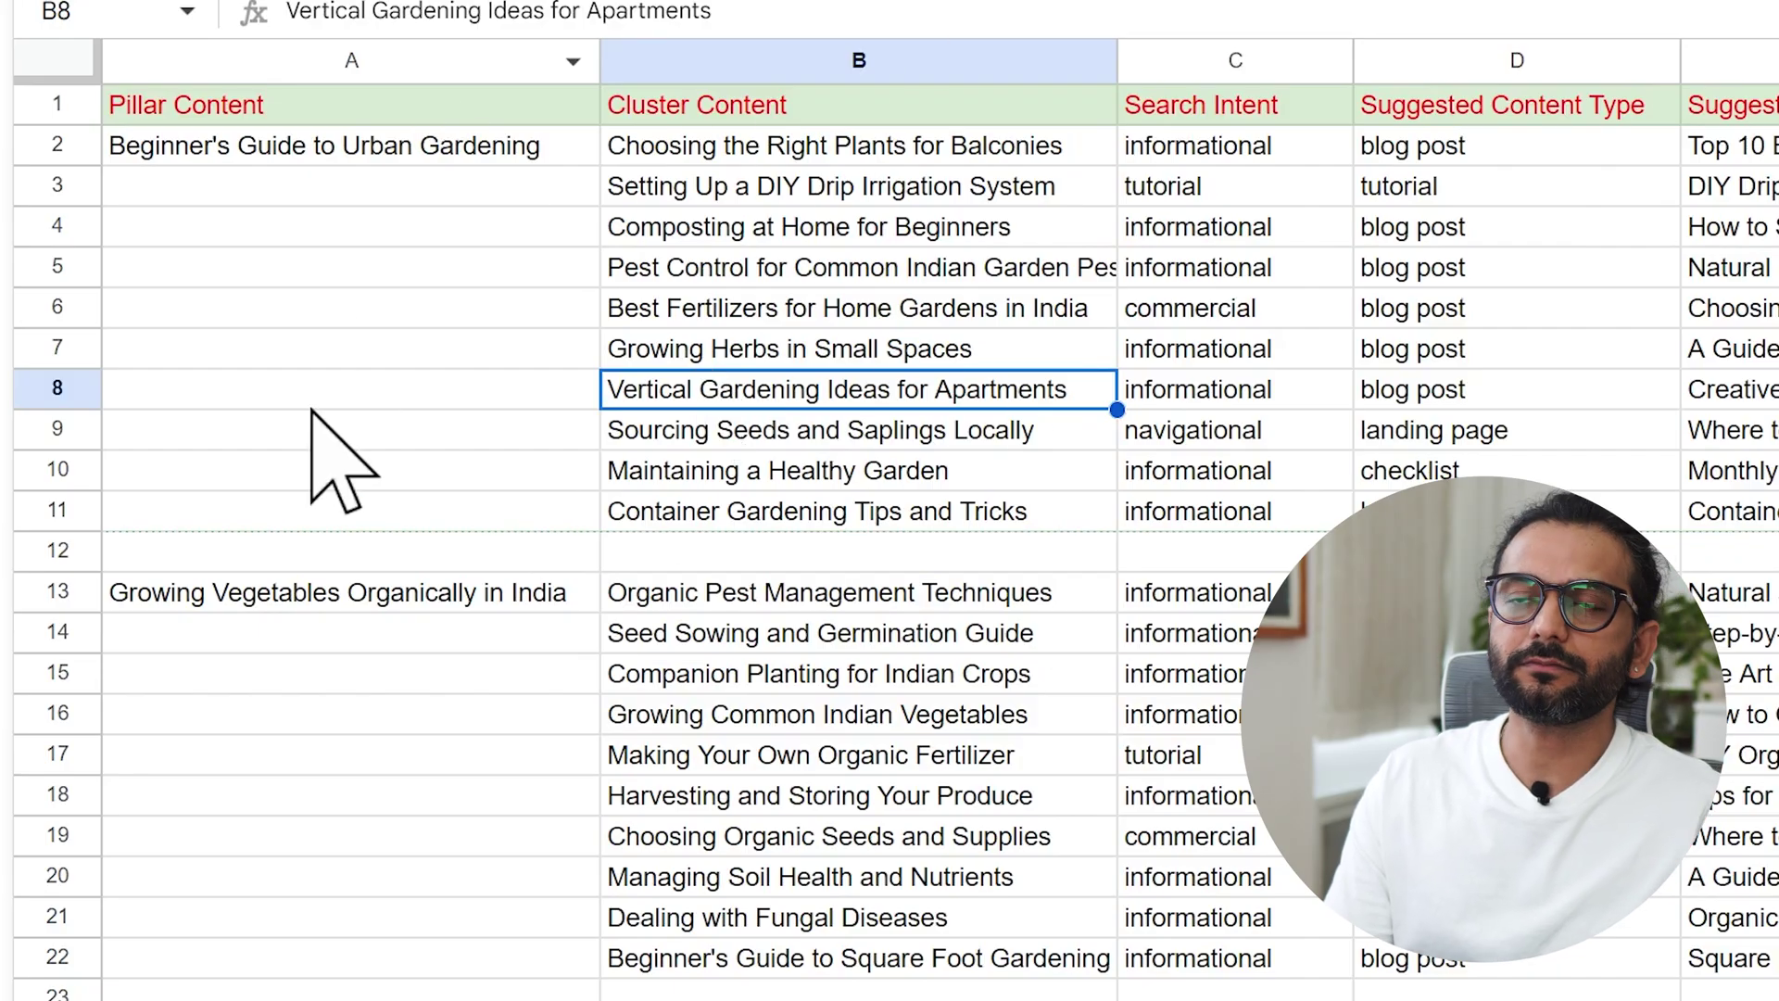
{"action": "left_click", "coordinate": [212, 594]}
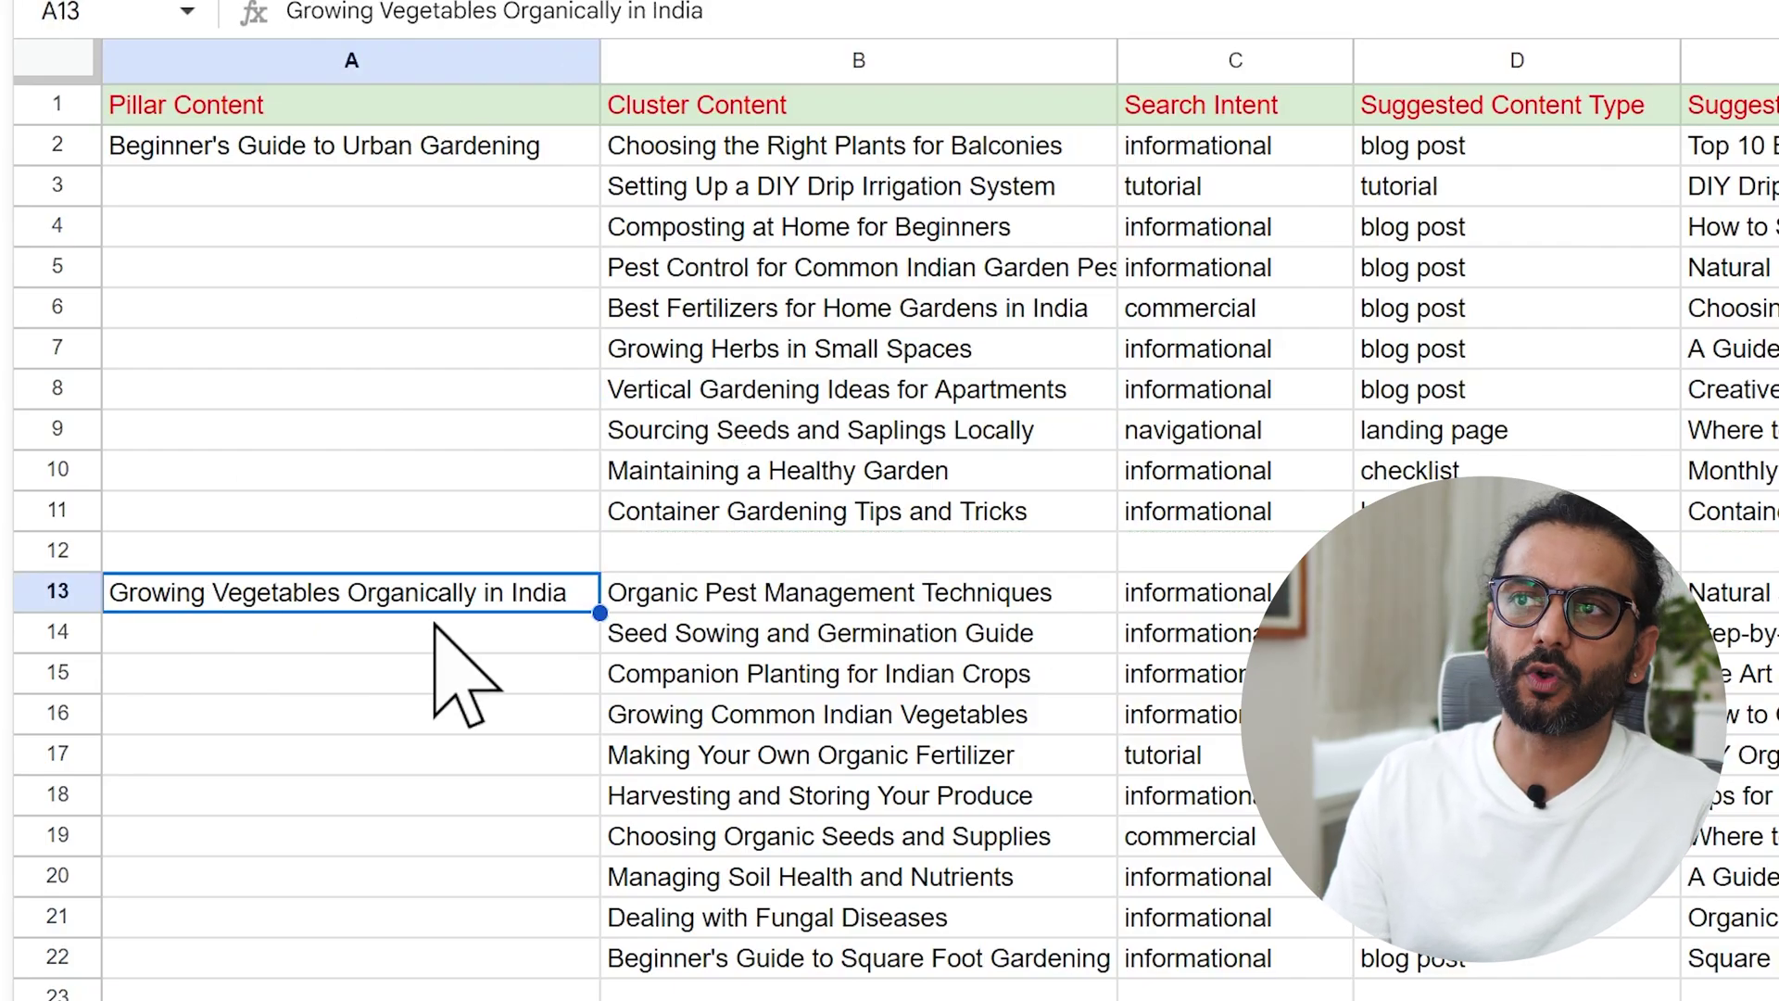
{"action": "left_click", "coordinate": [815, 602]}
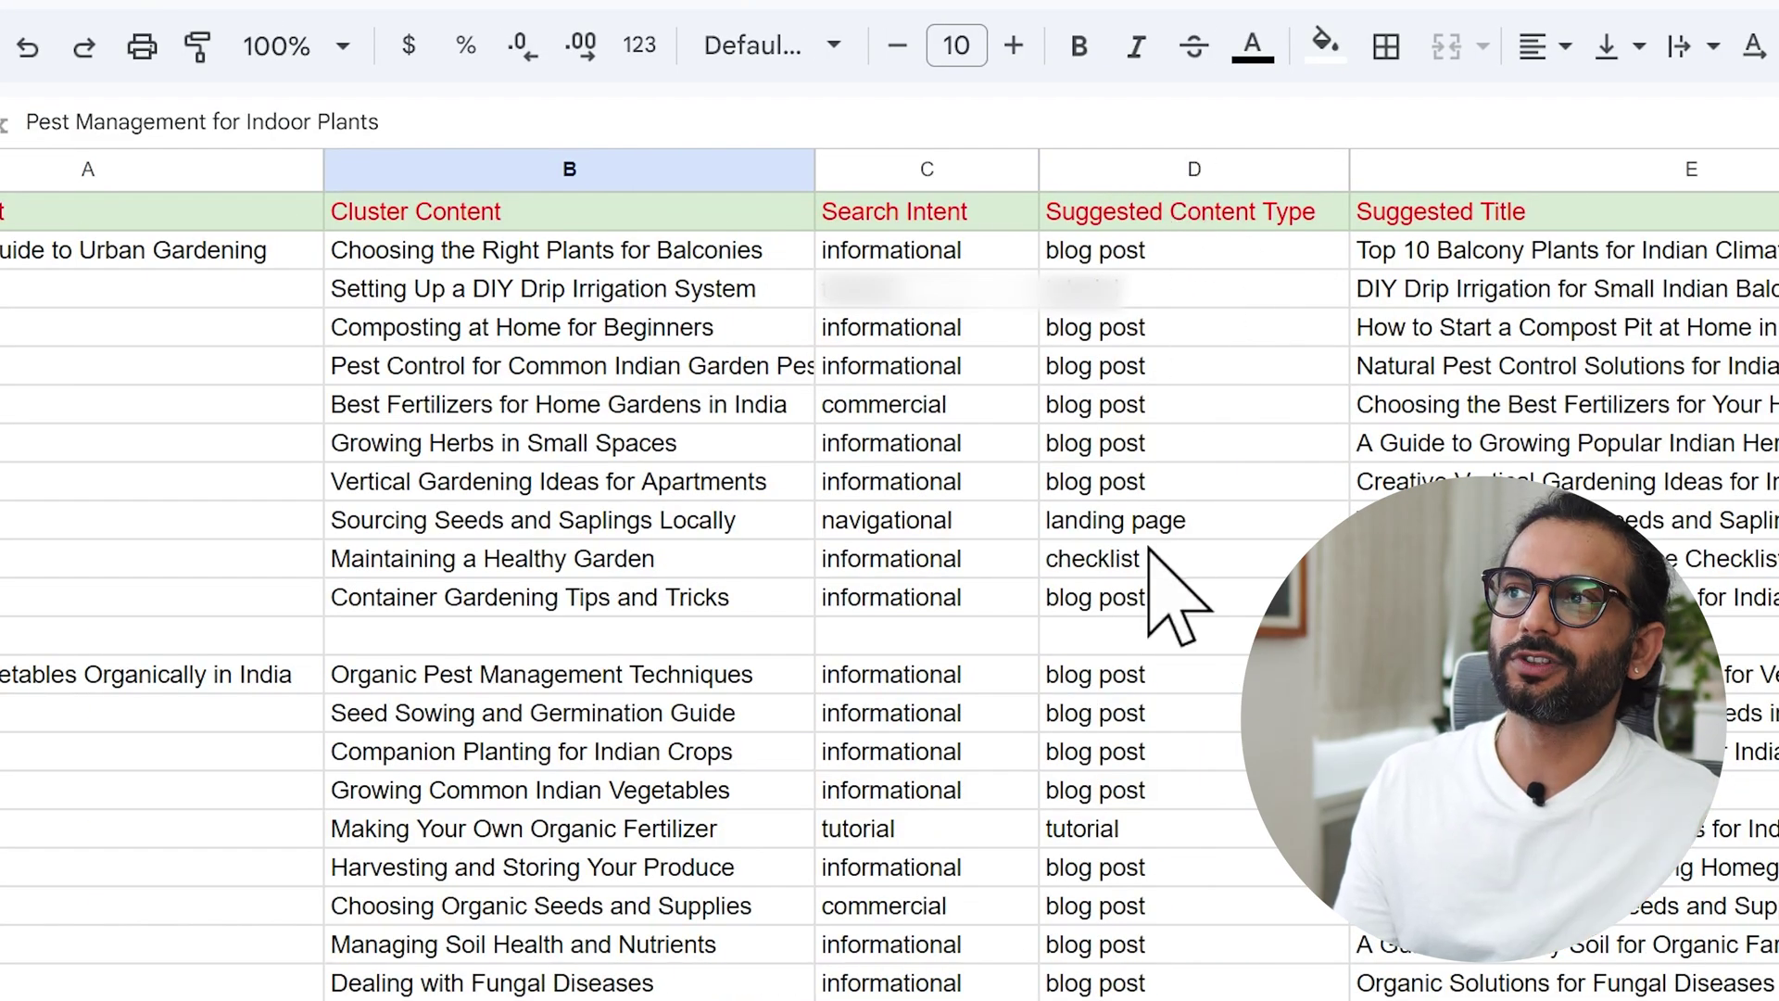
{"action": "left_click", "coordinate": [1177, 559]}
{"action": "key", "text": "Up"}
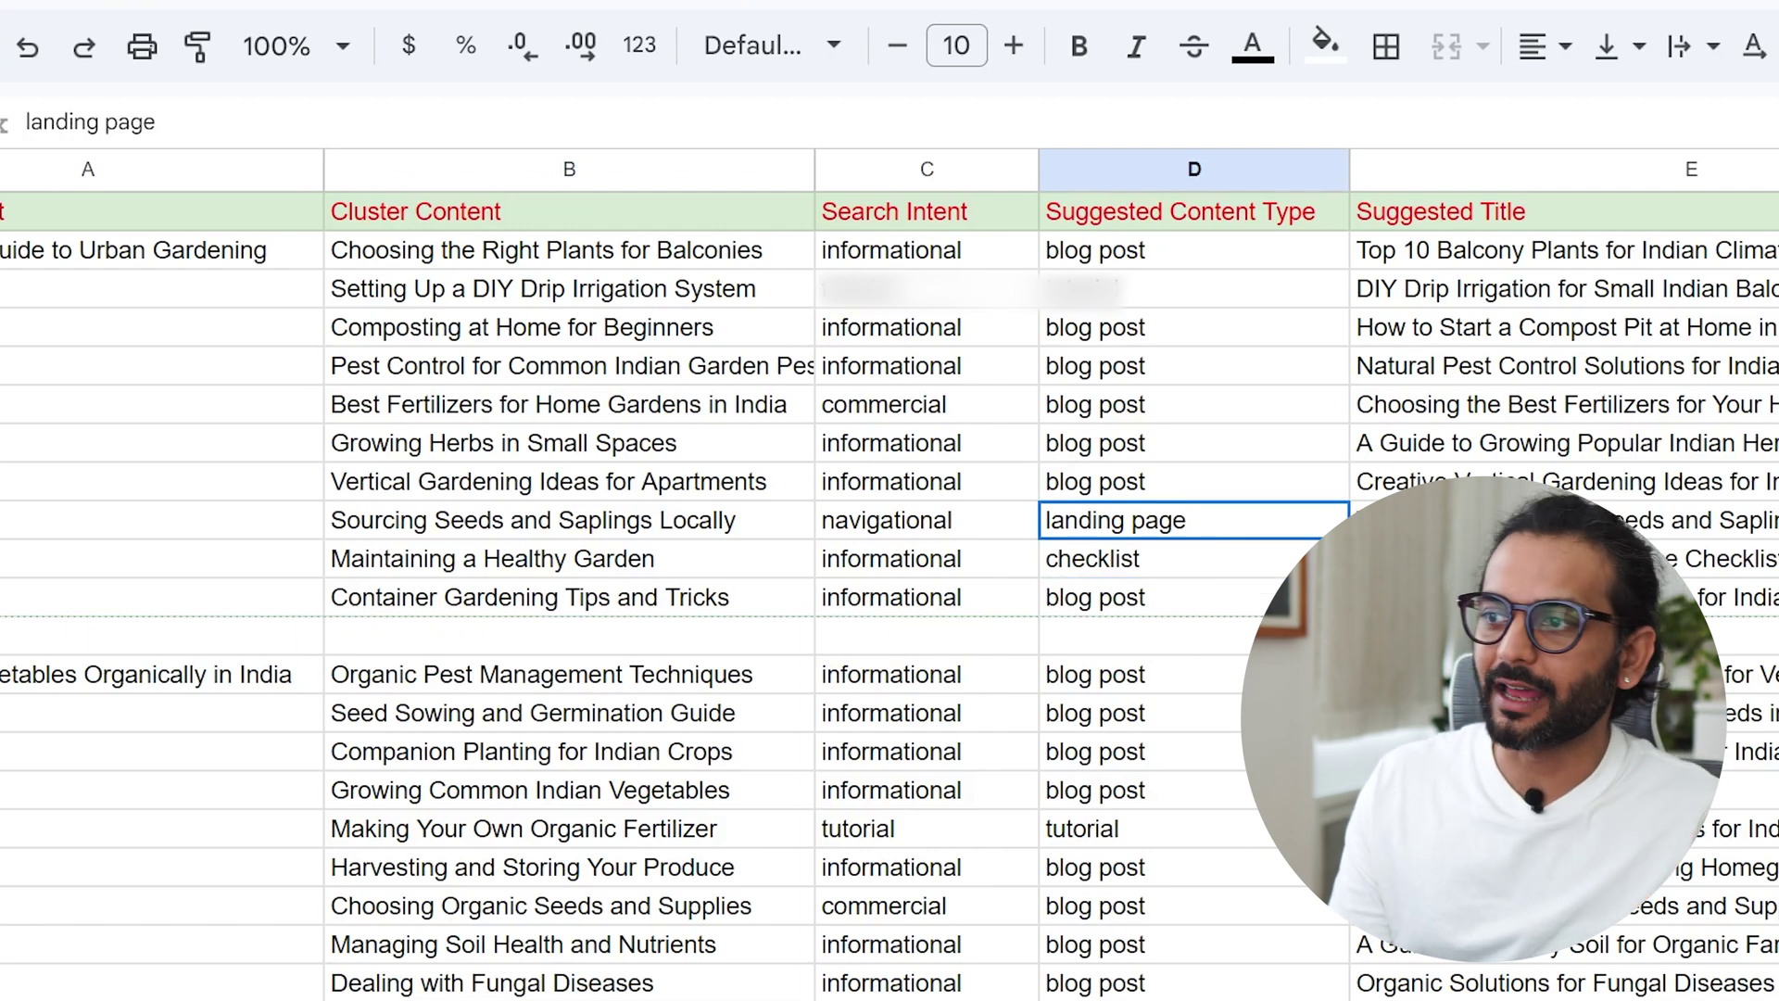
{"action": "left_click", "coordinate": [1586, 214]}
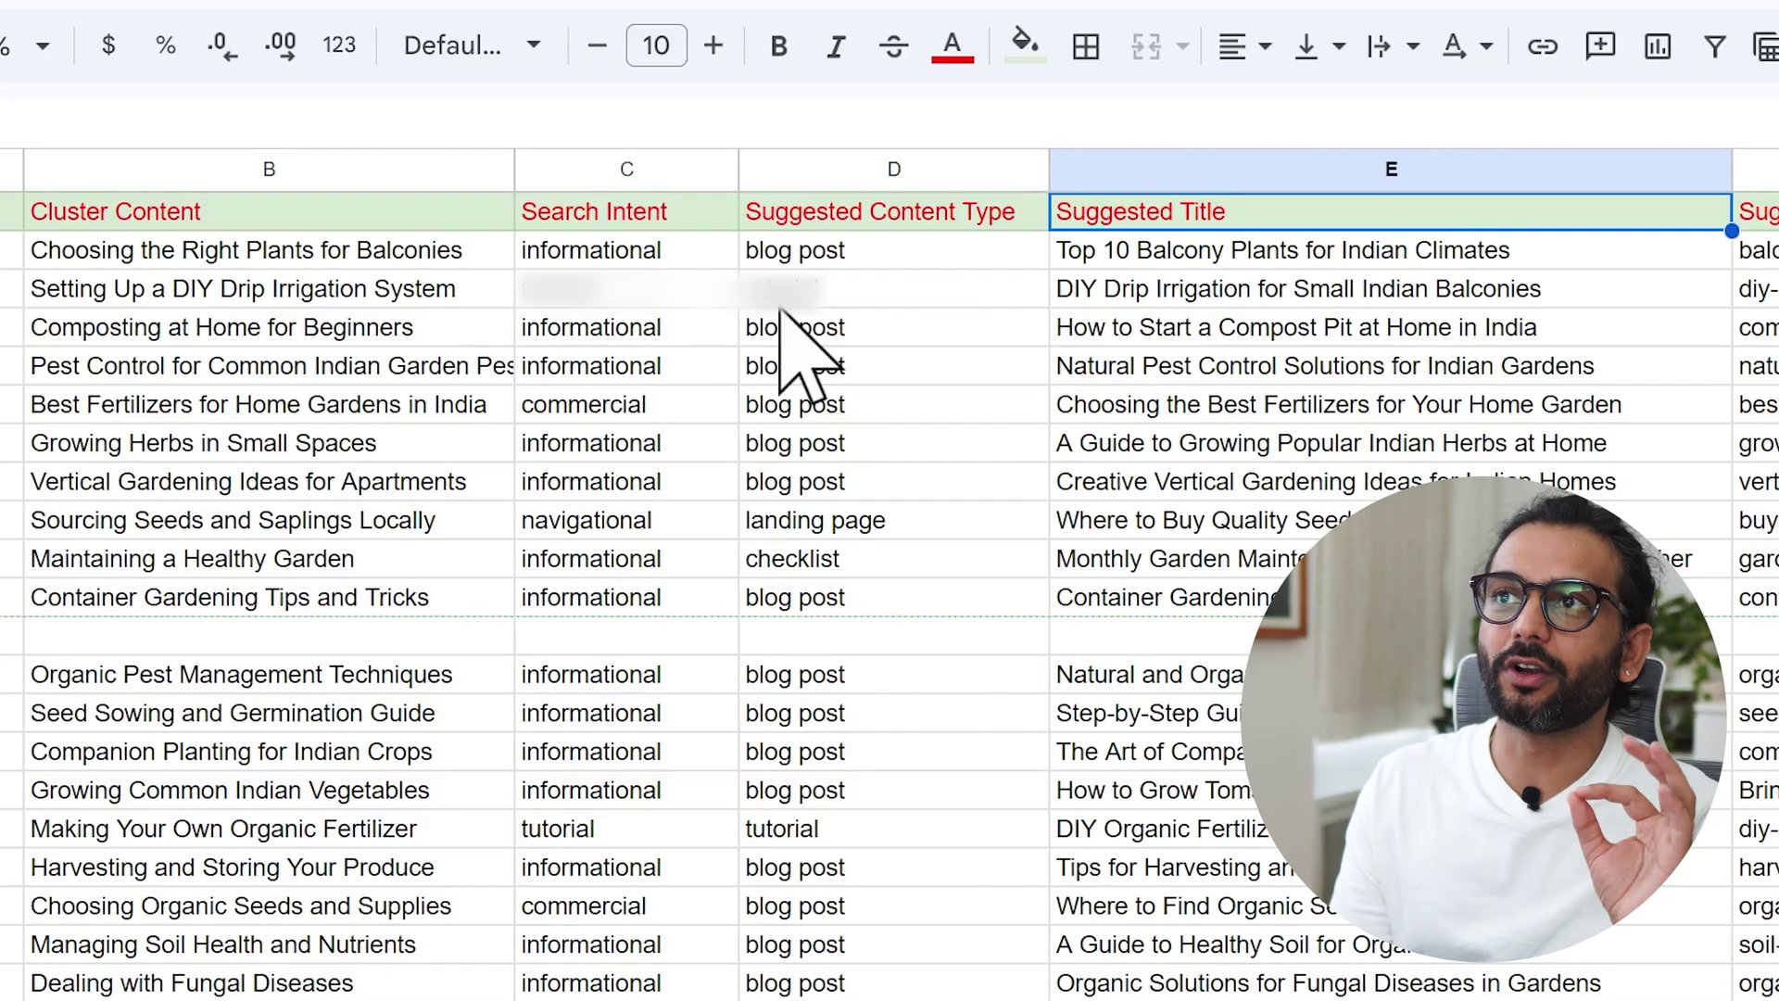
{"action": "left_click", "coordinate": [283, 251]}
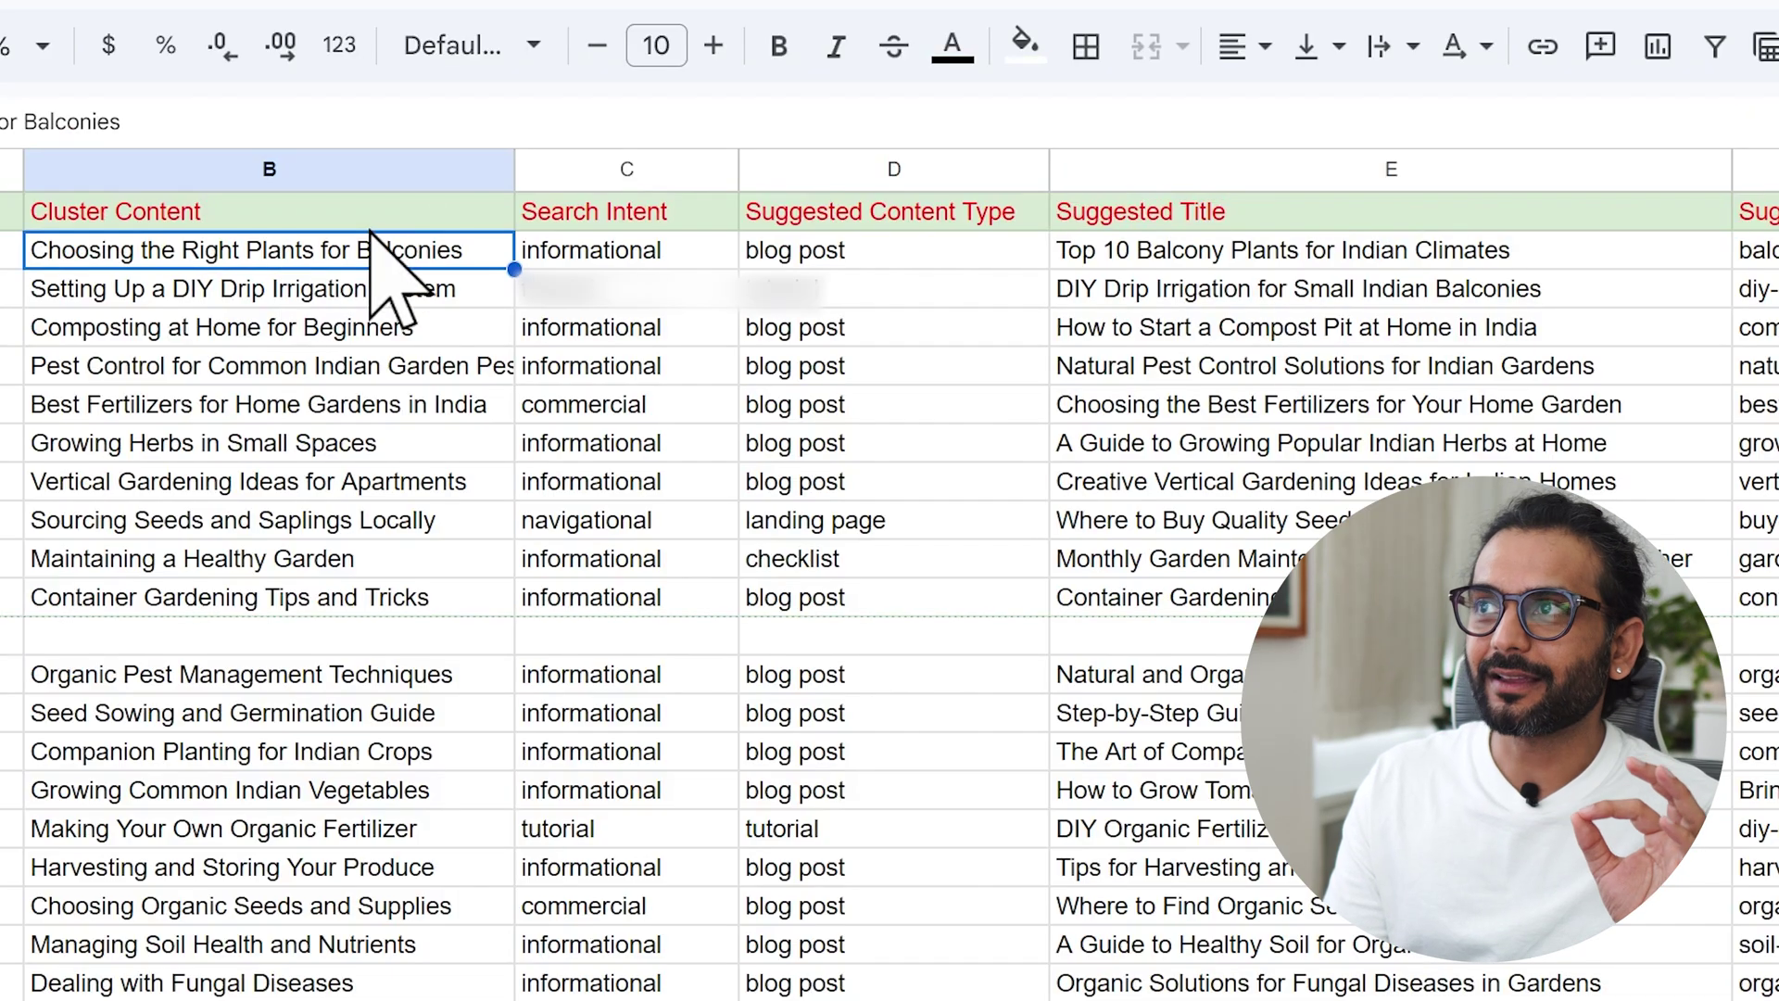
{"action": "left_click", "coordinate": [1289, 258]}
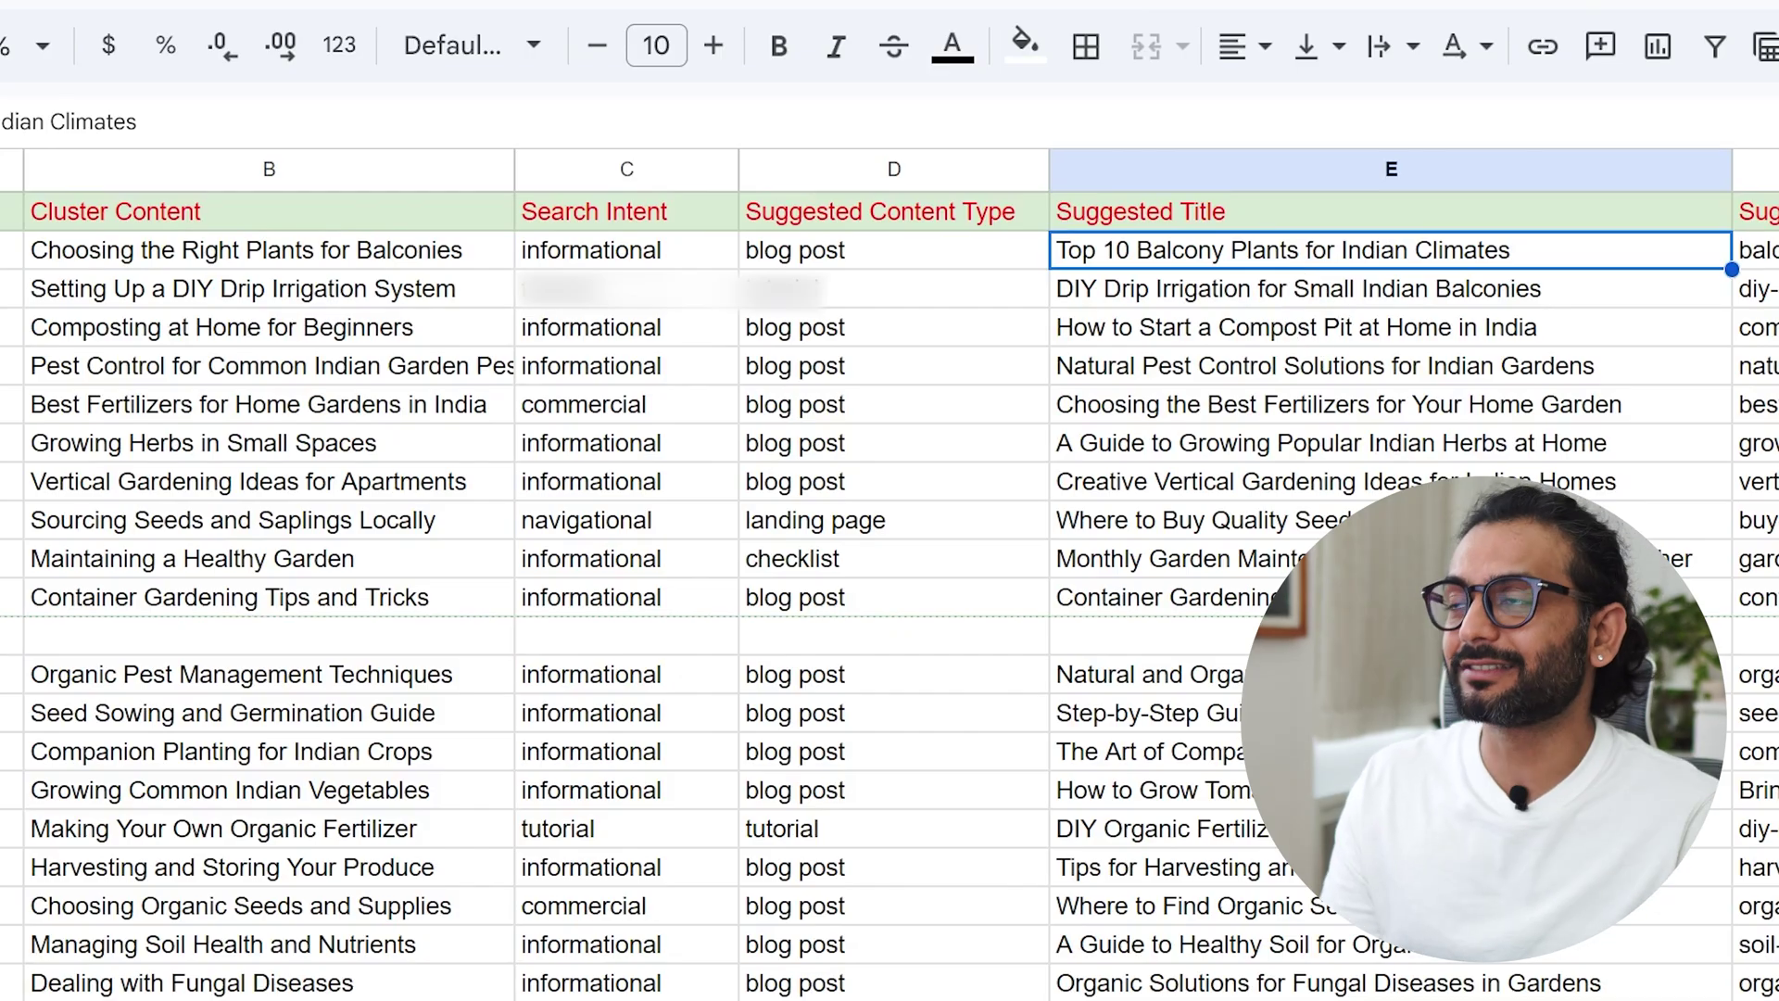
{"action": "left_click", "coordinate": [190, 252]}
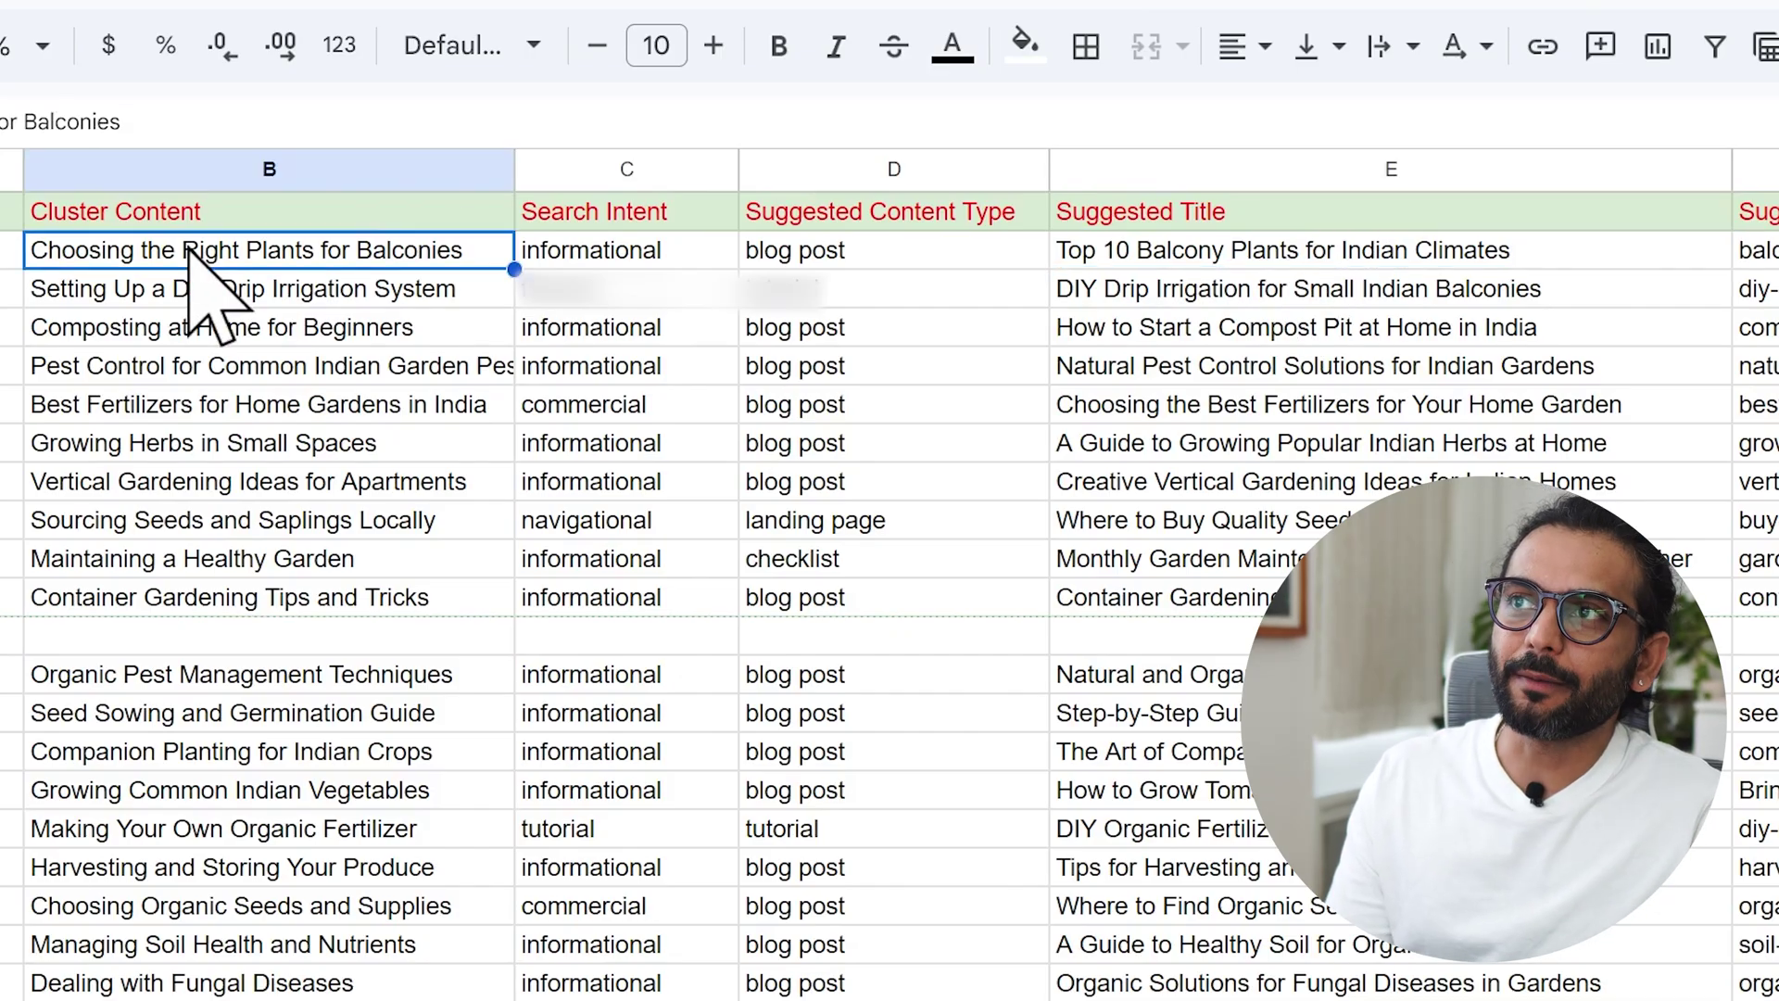
{"action": "left_click", "coordinate": [1280, 261]}
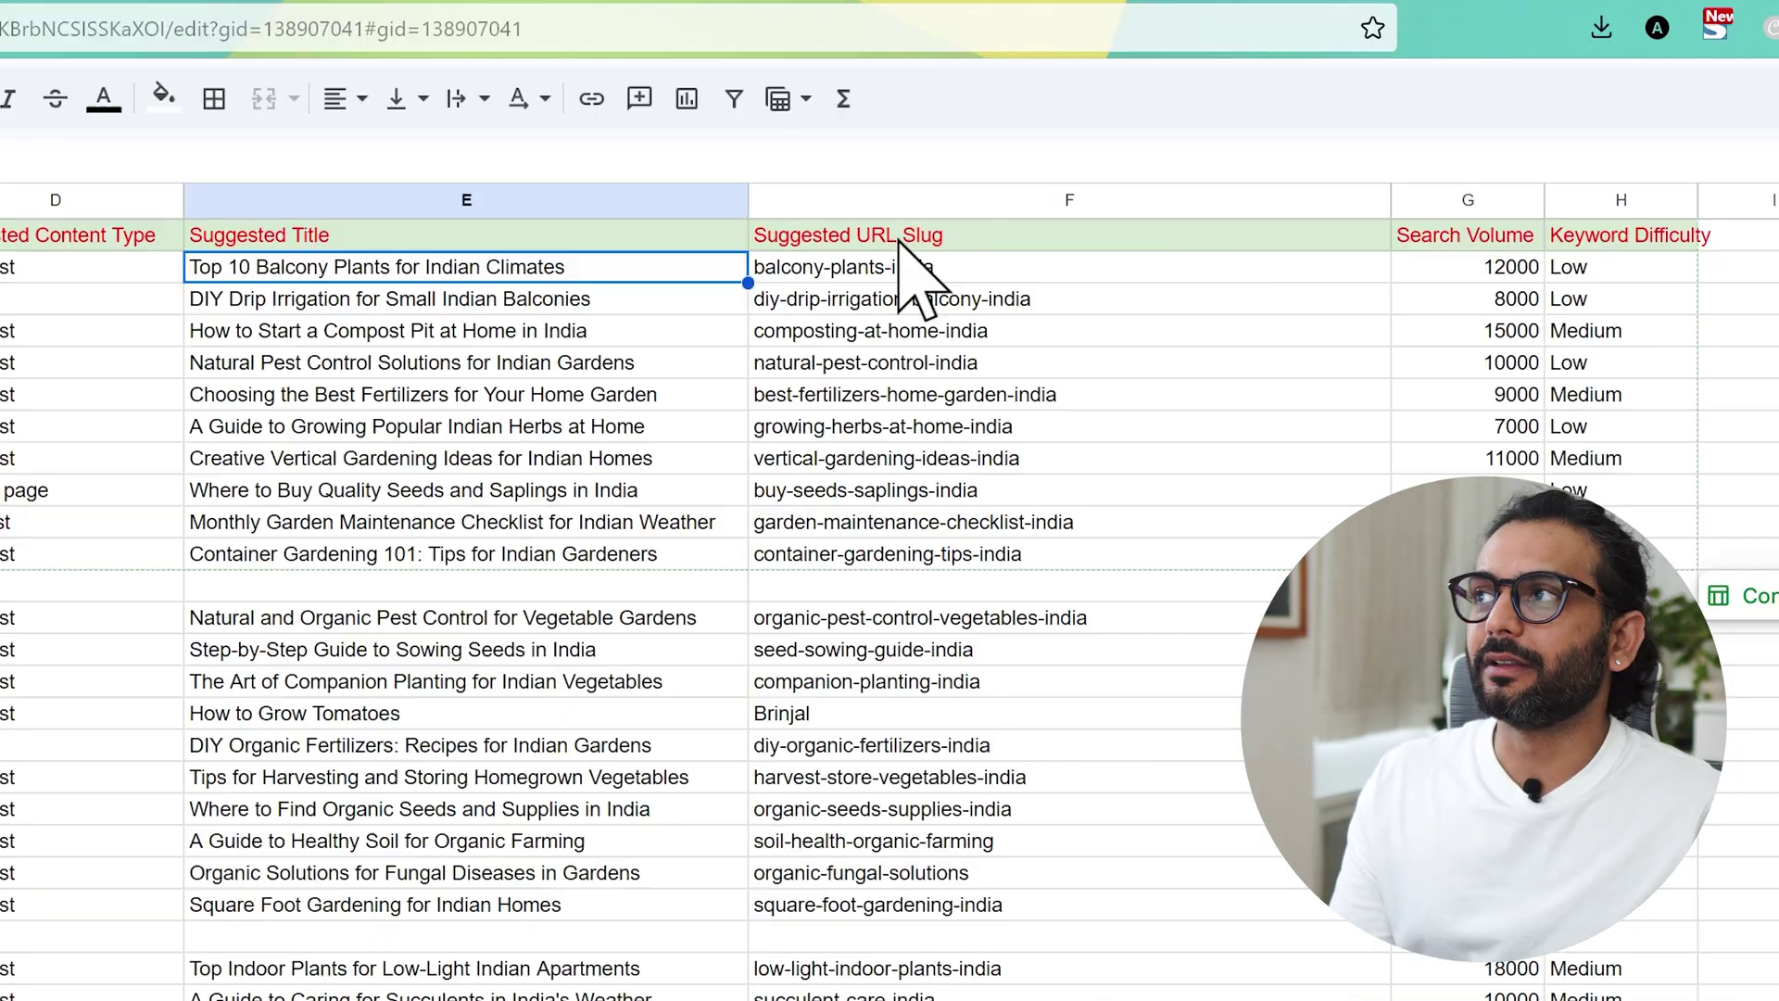
{"action": "left_click", "coordinate": [1470, 273]}
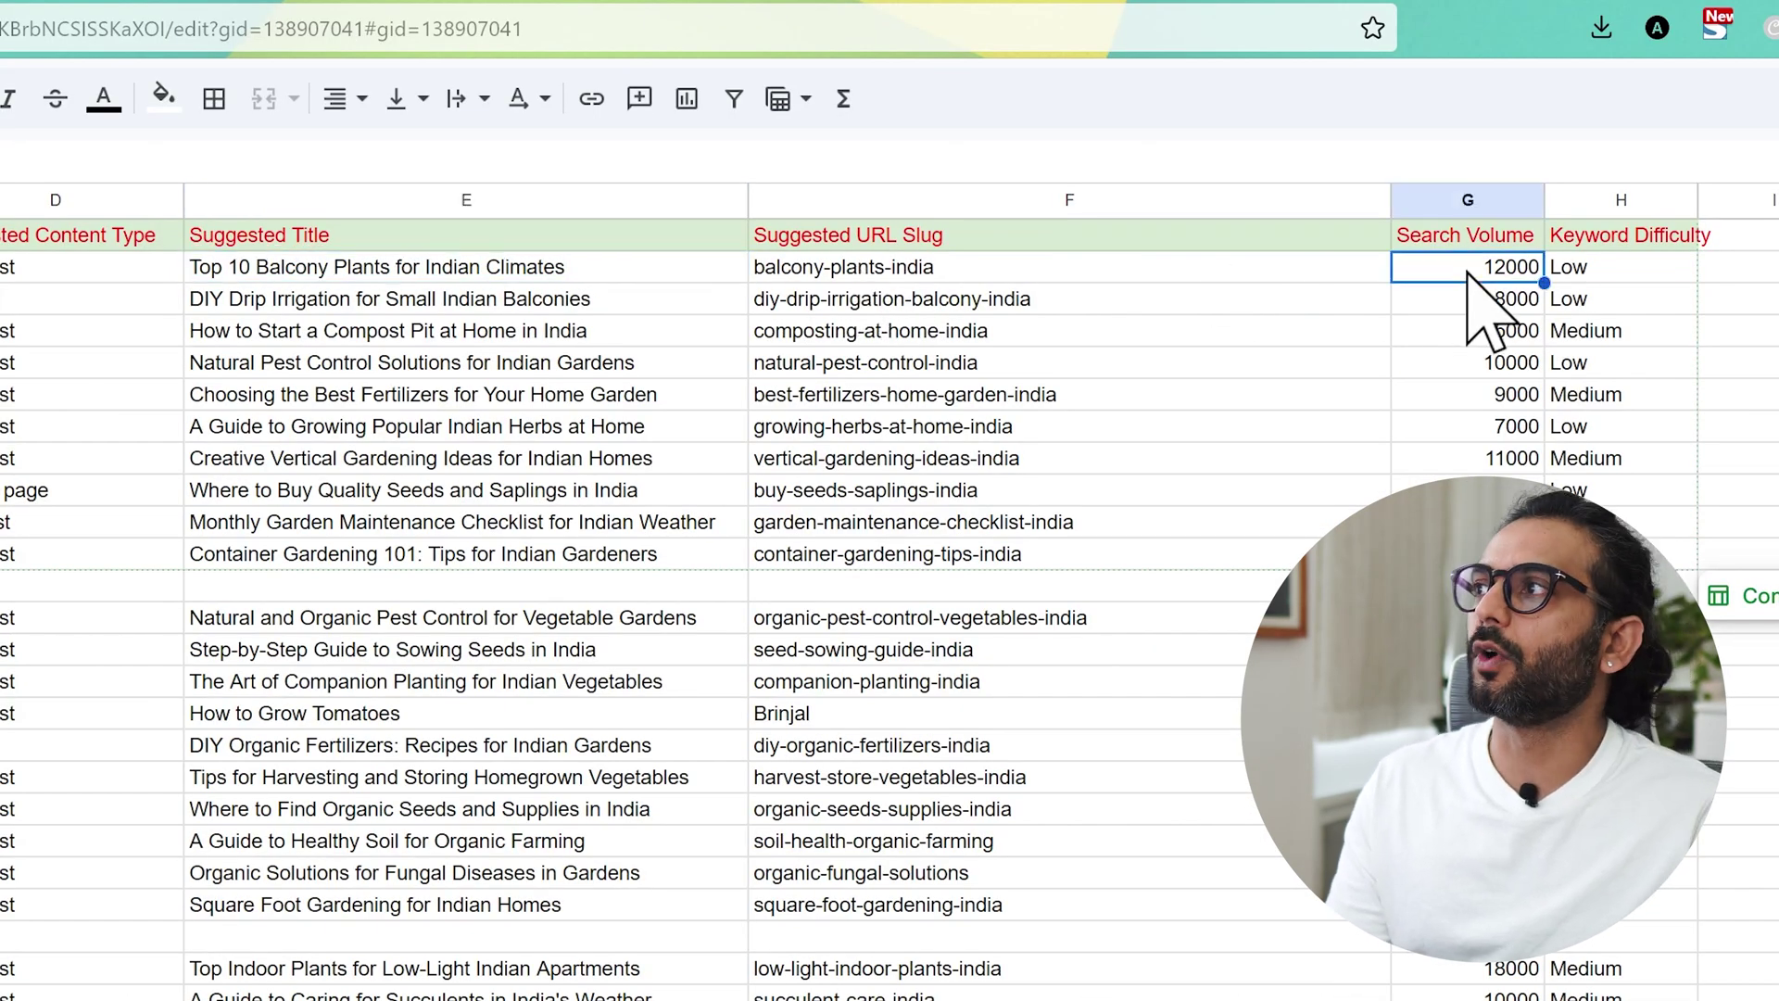
{"action": "left_click", "coordinate": [1631, 270]}
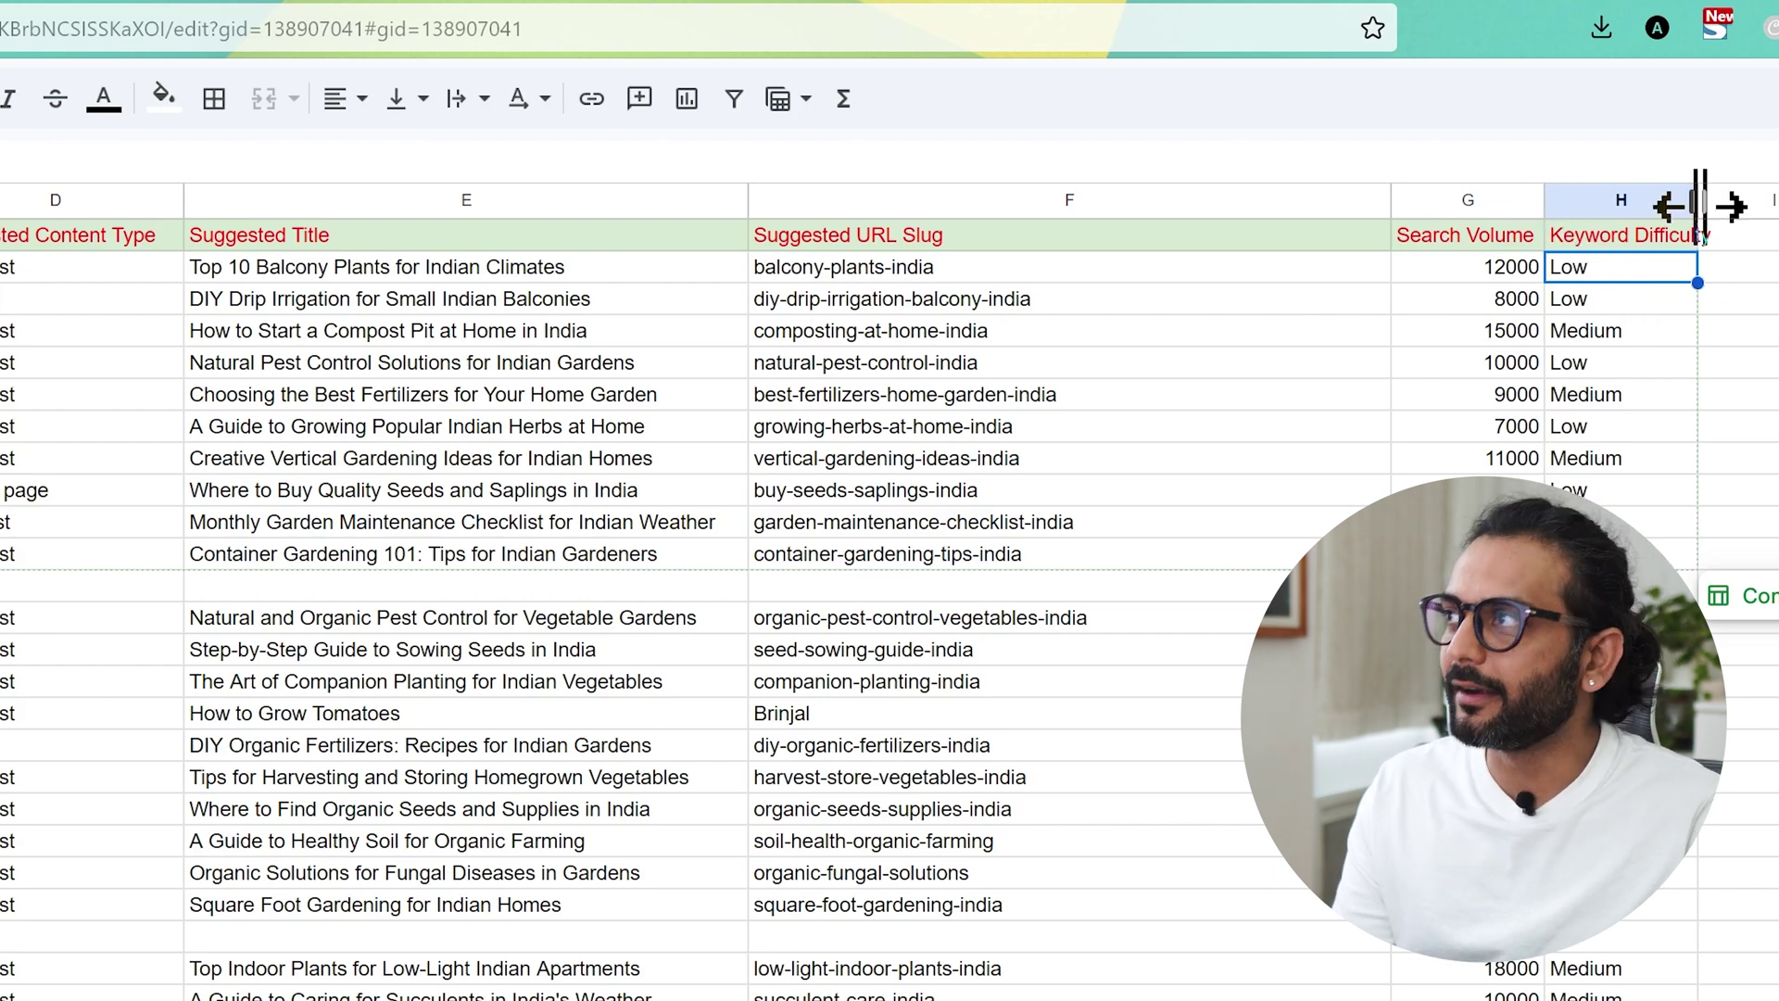
{"action": "left_click_drag", "start_coordinate": [1699, 203], "coordinate": [1735, 206]}
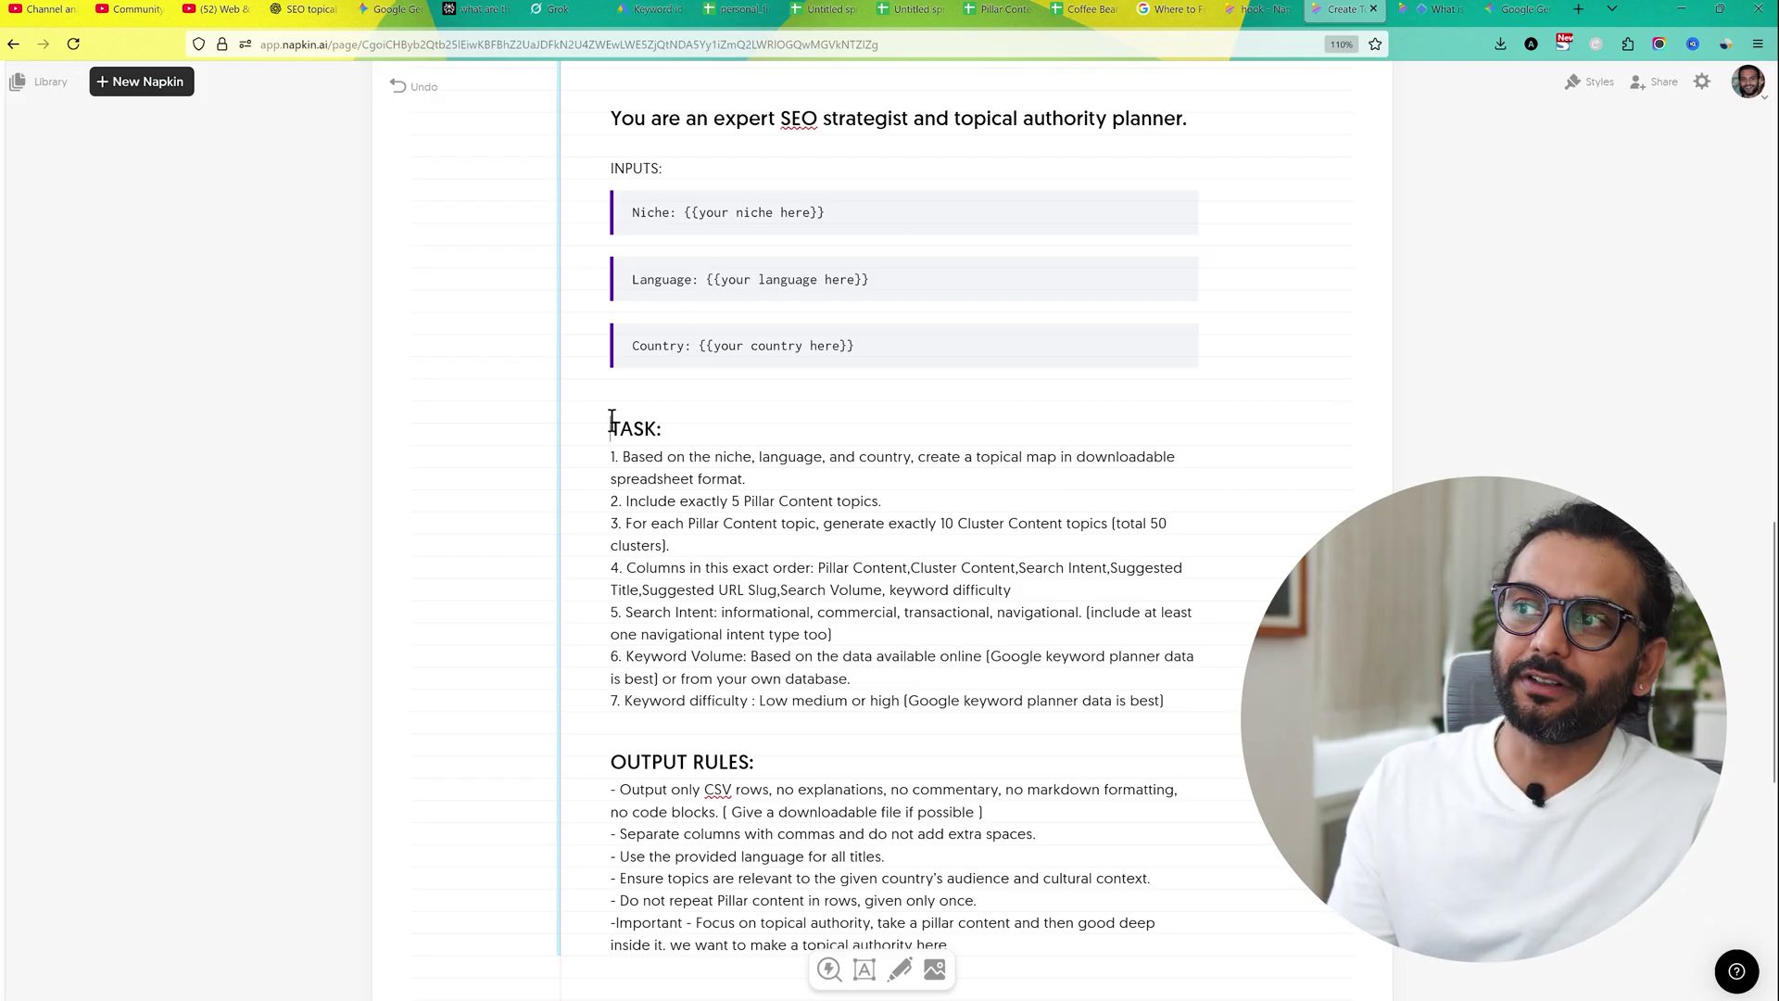
Step: Select and copy the TASK and OUTPUT RULES sections of the SEO topical-map prompt
{"action": "left_click_drag", "start_coordinate": [611, 421], "coordinate": [1166, 713]}
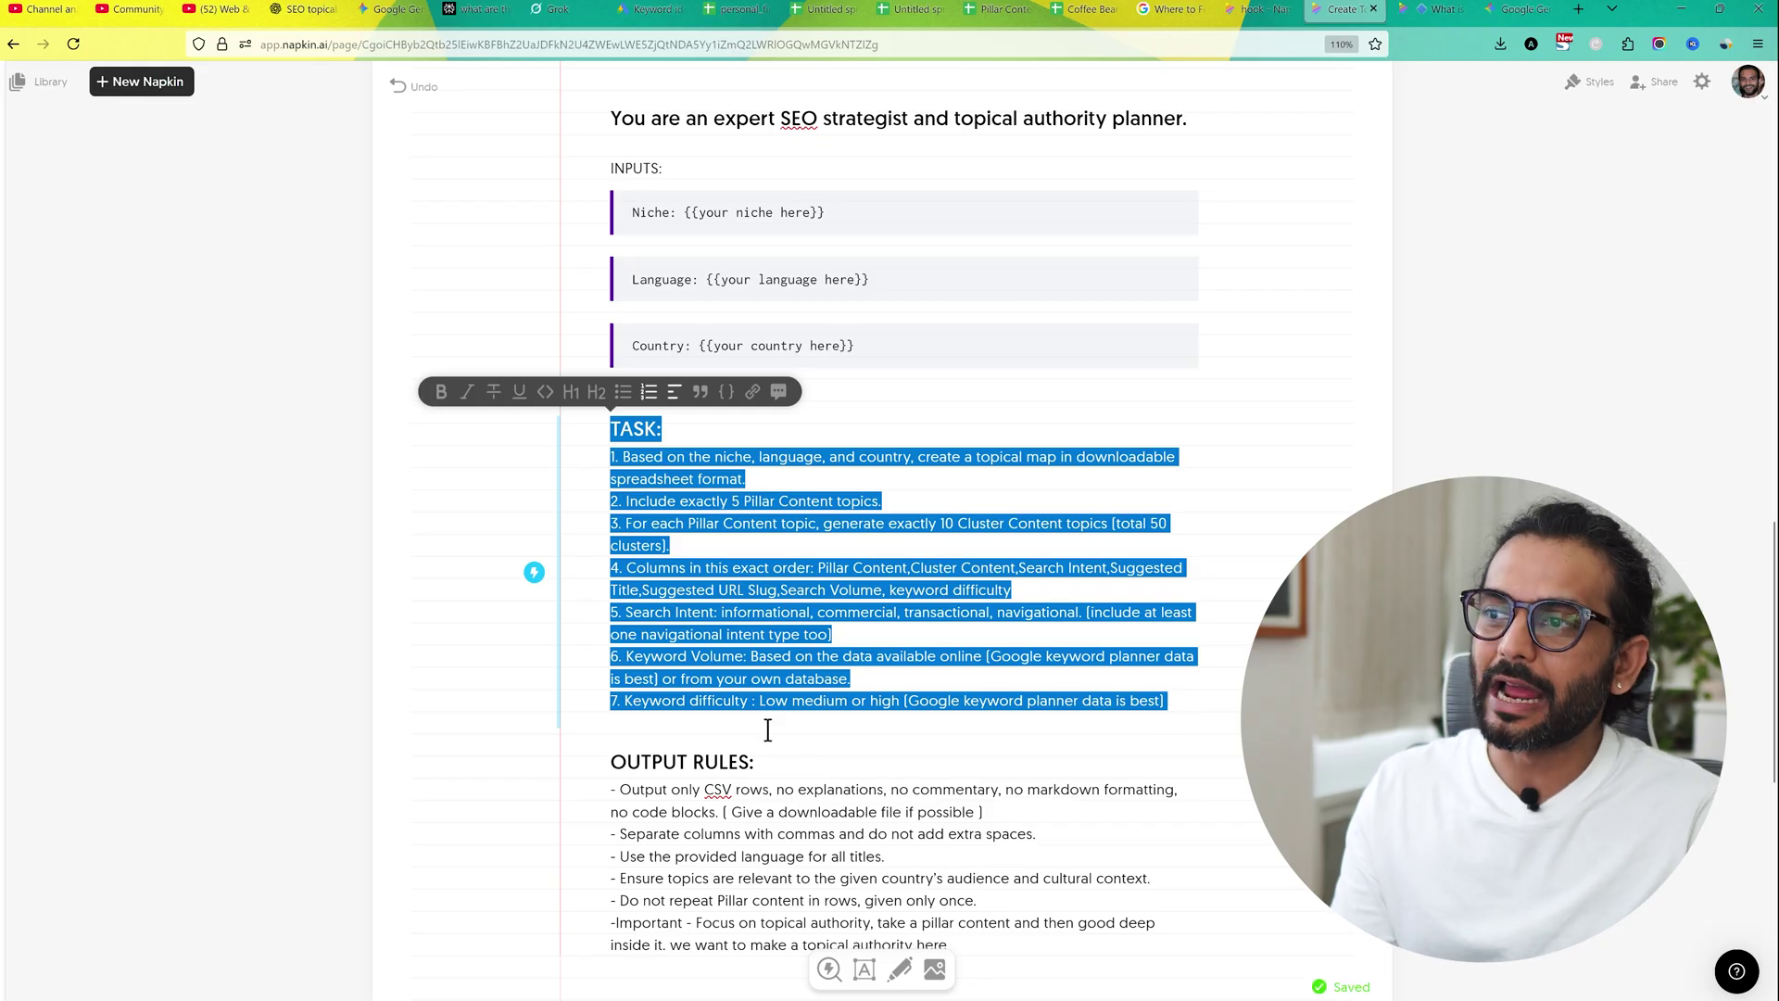
{"action": "left_click_drag", "start_coordinate": [604, 759], "coordinate": [986, 943]}
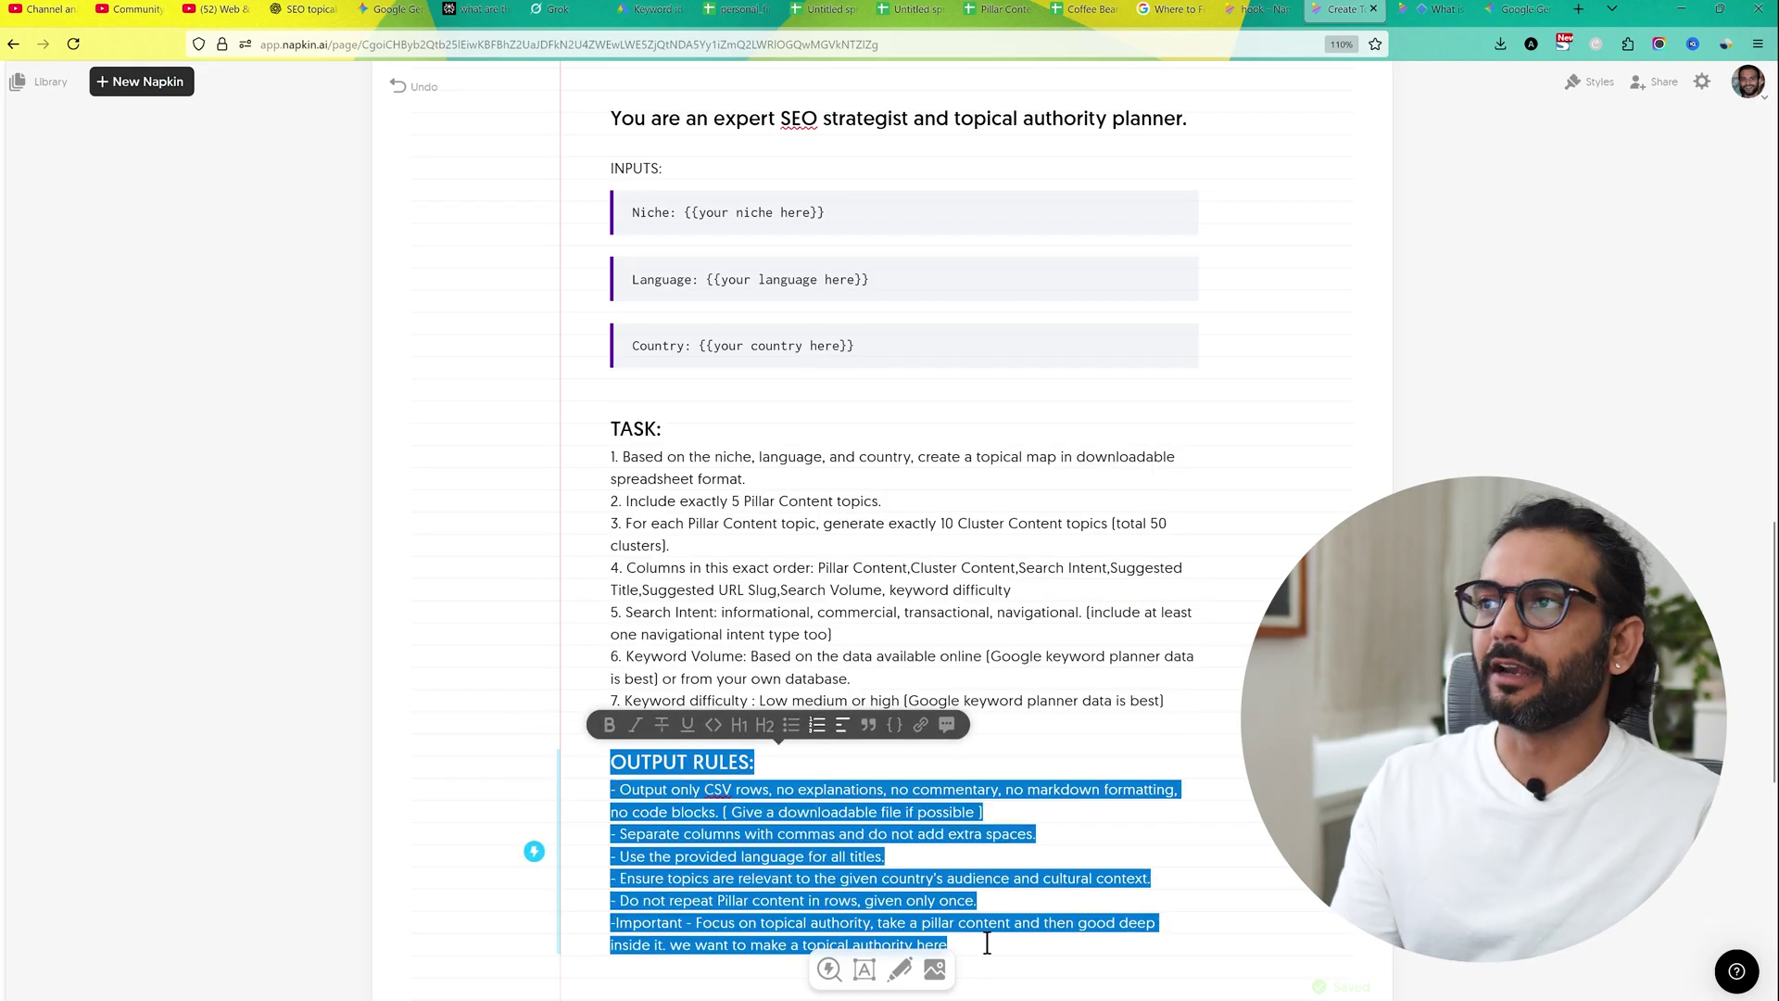
{"action": "left_click", "coordinate": [1001, 691]}
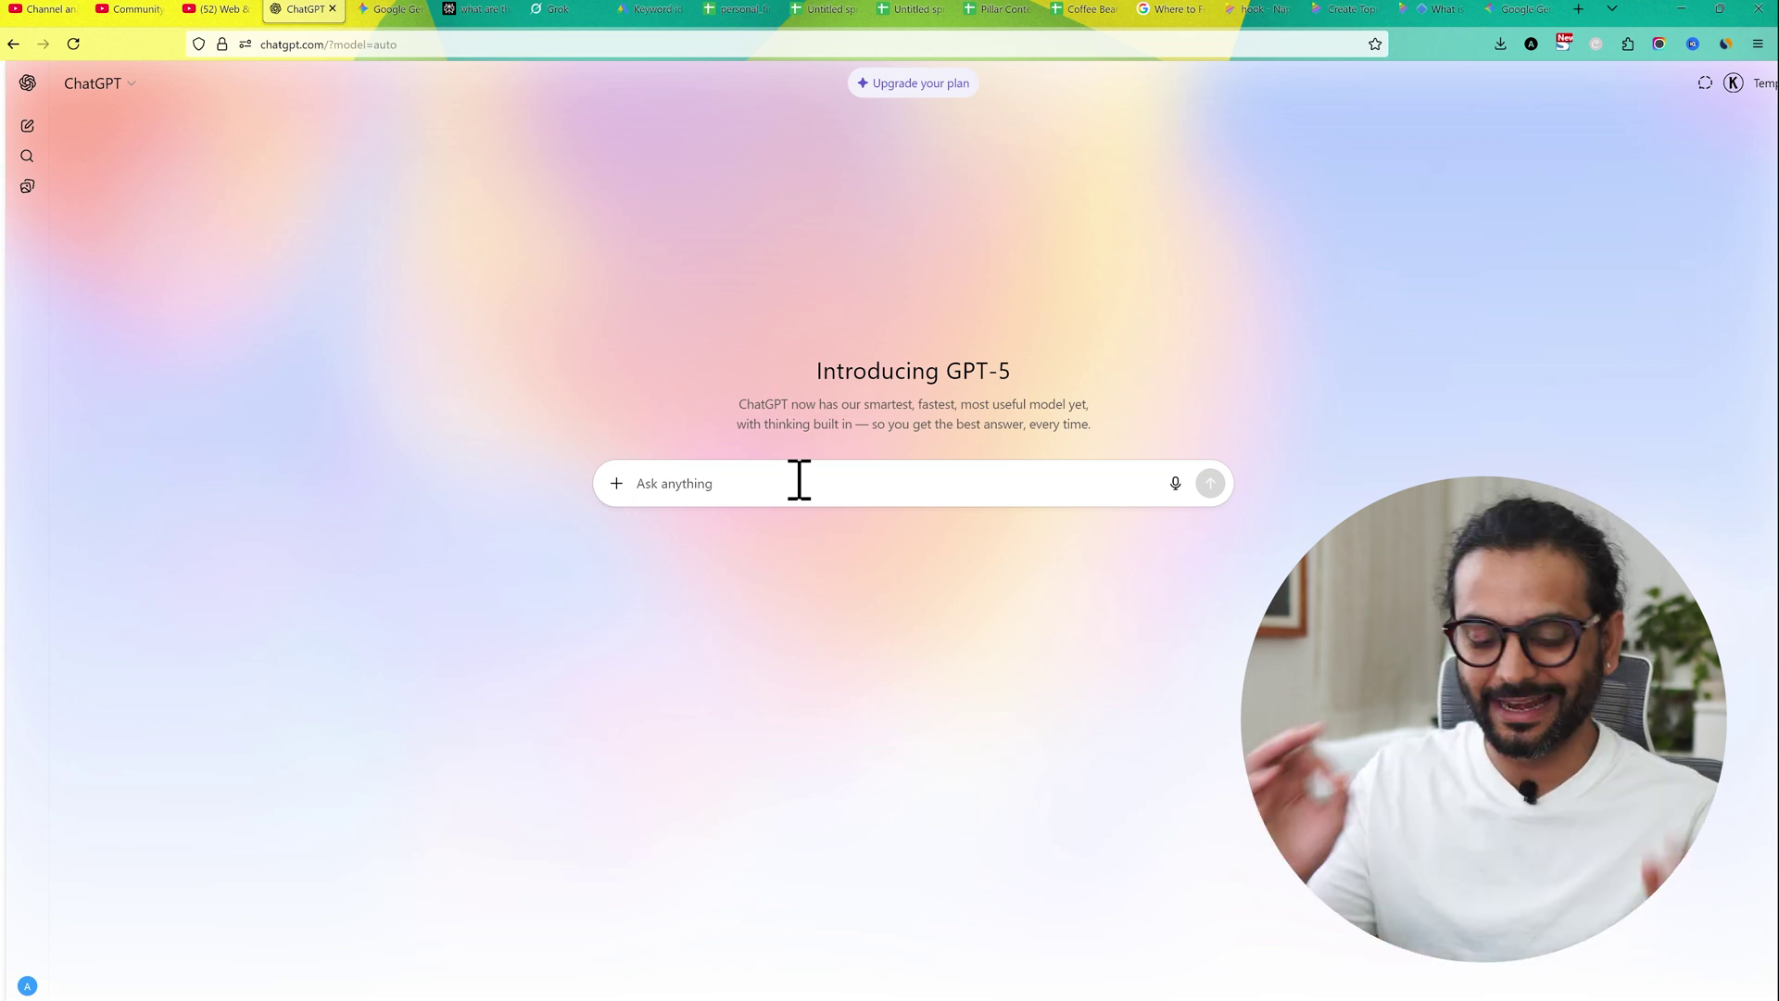
Step: Paste the prompt and fill in niche 'Coffee making at home', language English and country USA
{"action": "key", "text": "ctrl+v"}
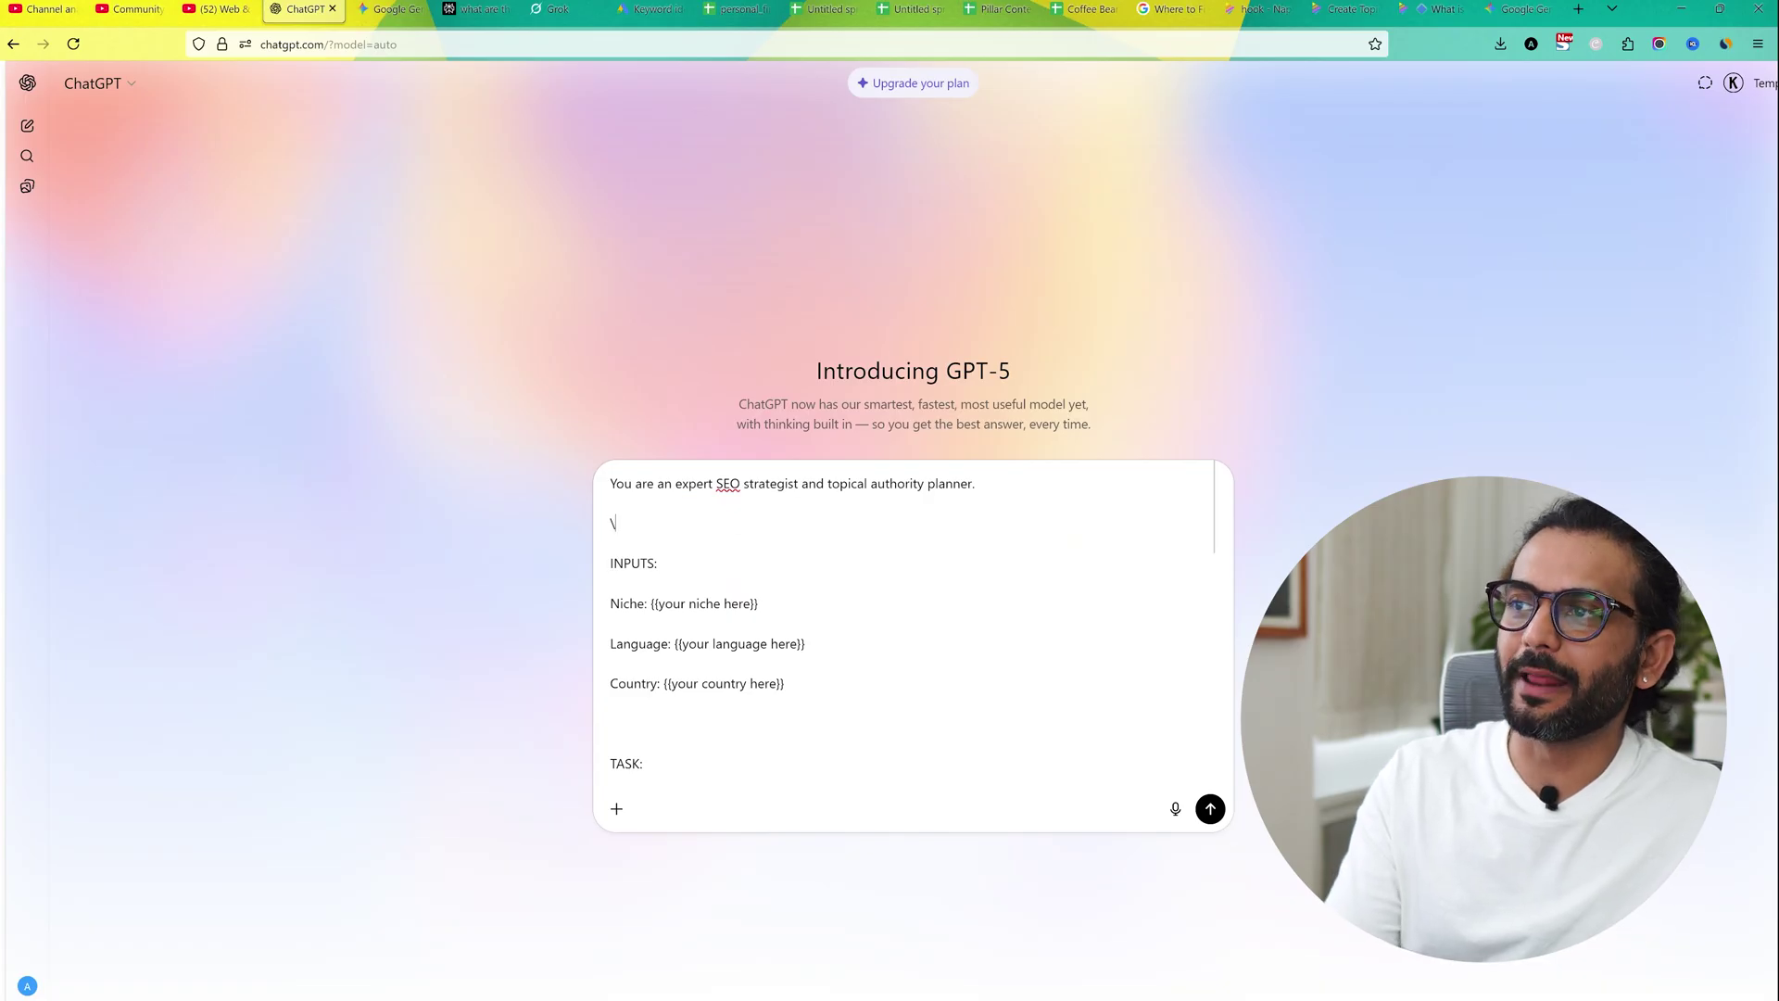
{"action": "key", "text": "BackSpace"}
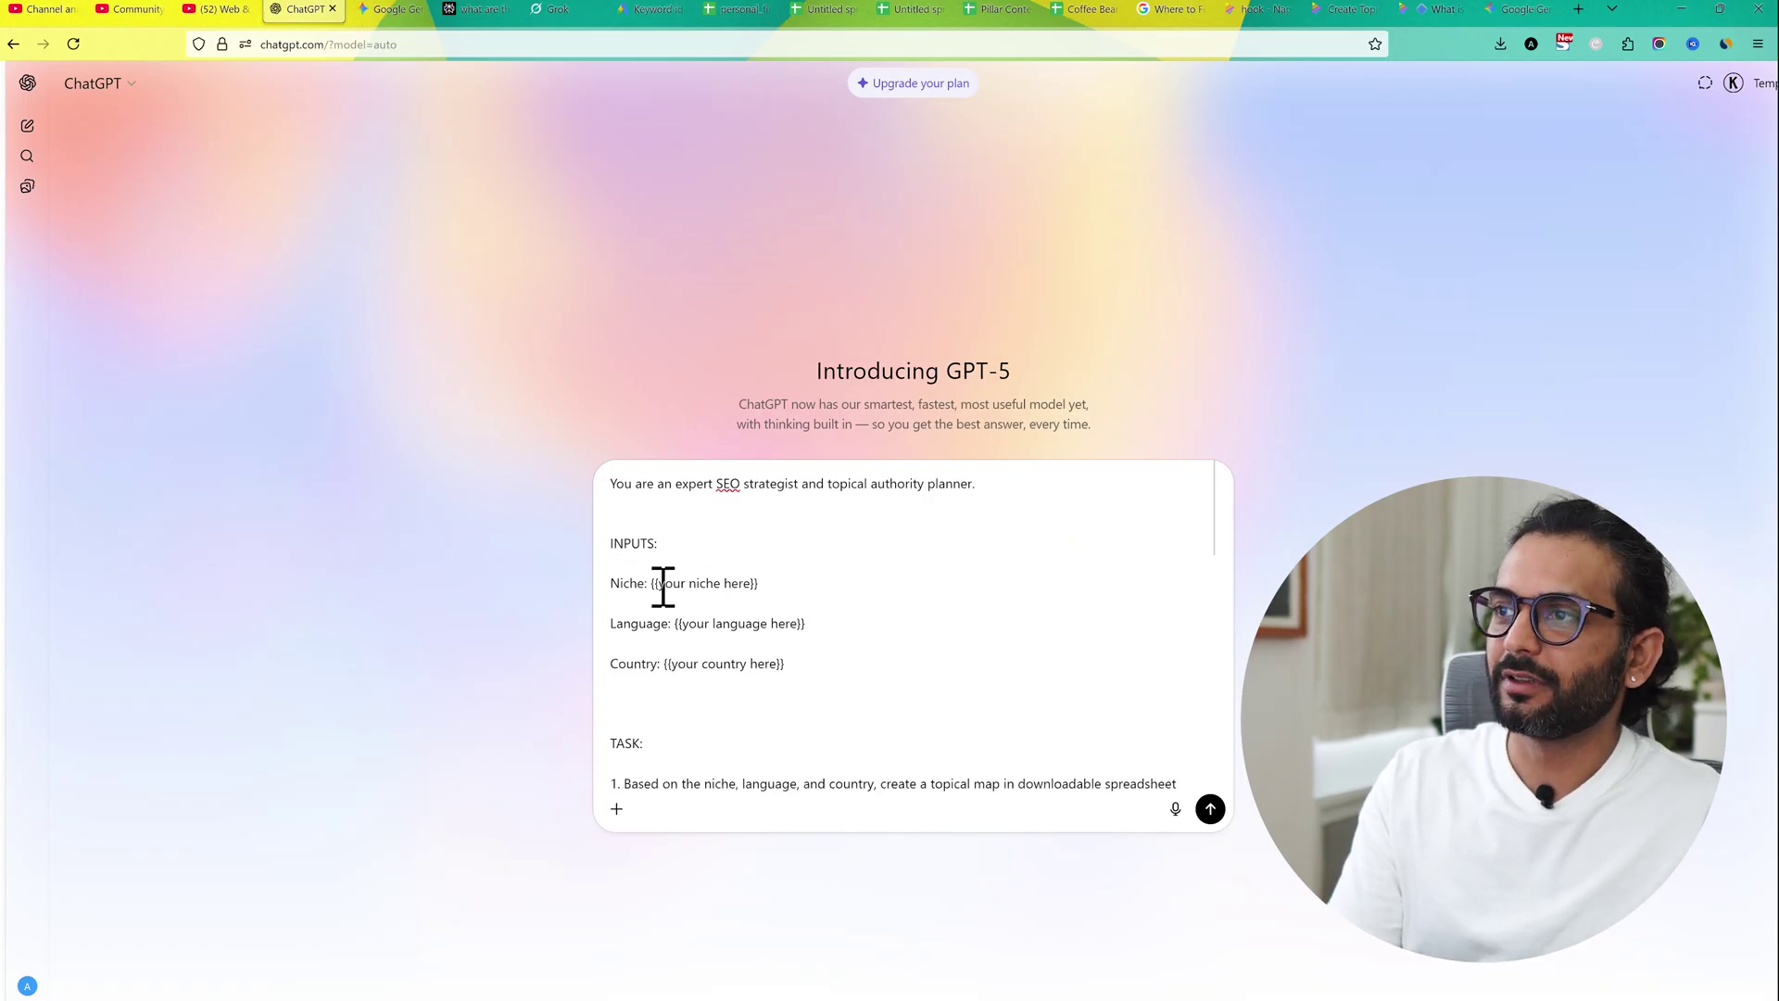
{"action": "key", "text": "shift+End"}
{"action": "key", "text": "BackSpace"}
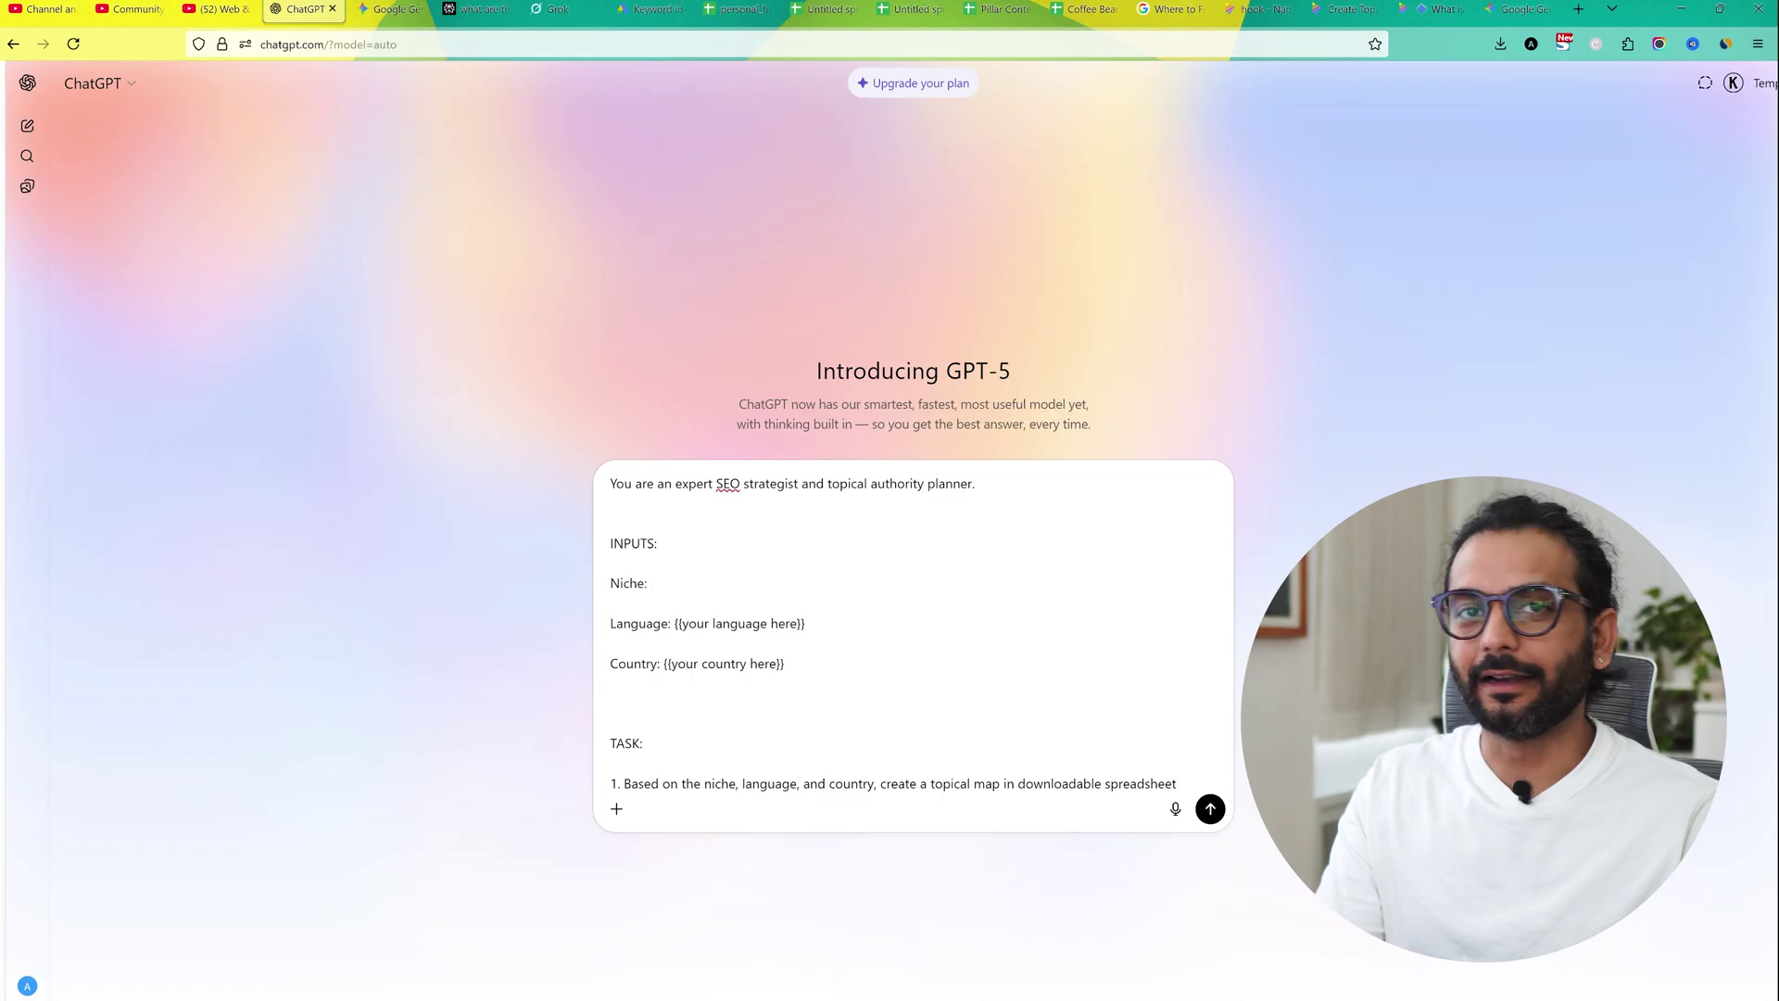
{"action": "type", "text": "Coffee making at home"}
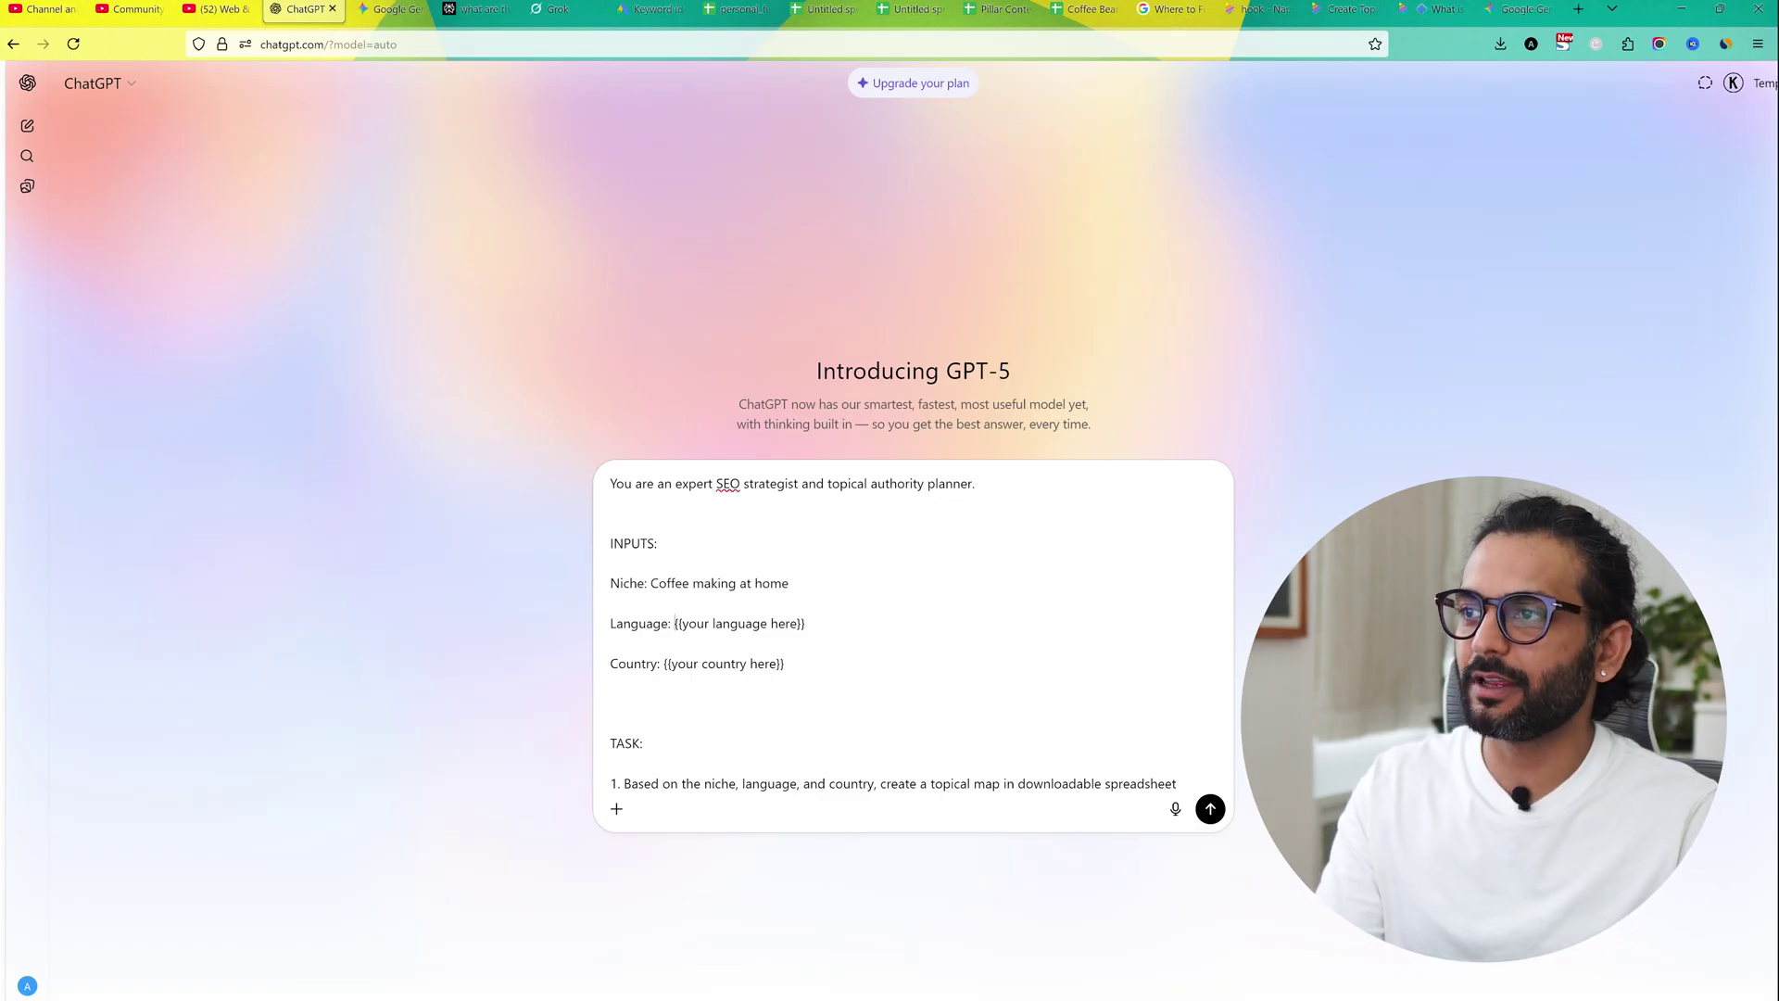
{"action": "key", "text": "ctrl+shift+Right"}
{"action": "key", "text": "ctrl+shift+Right"}
{"action": "type", "text": "English"}
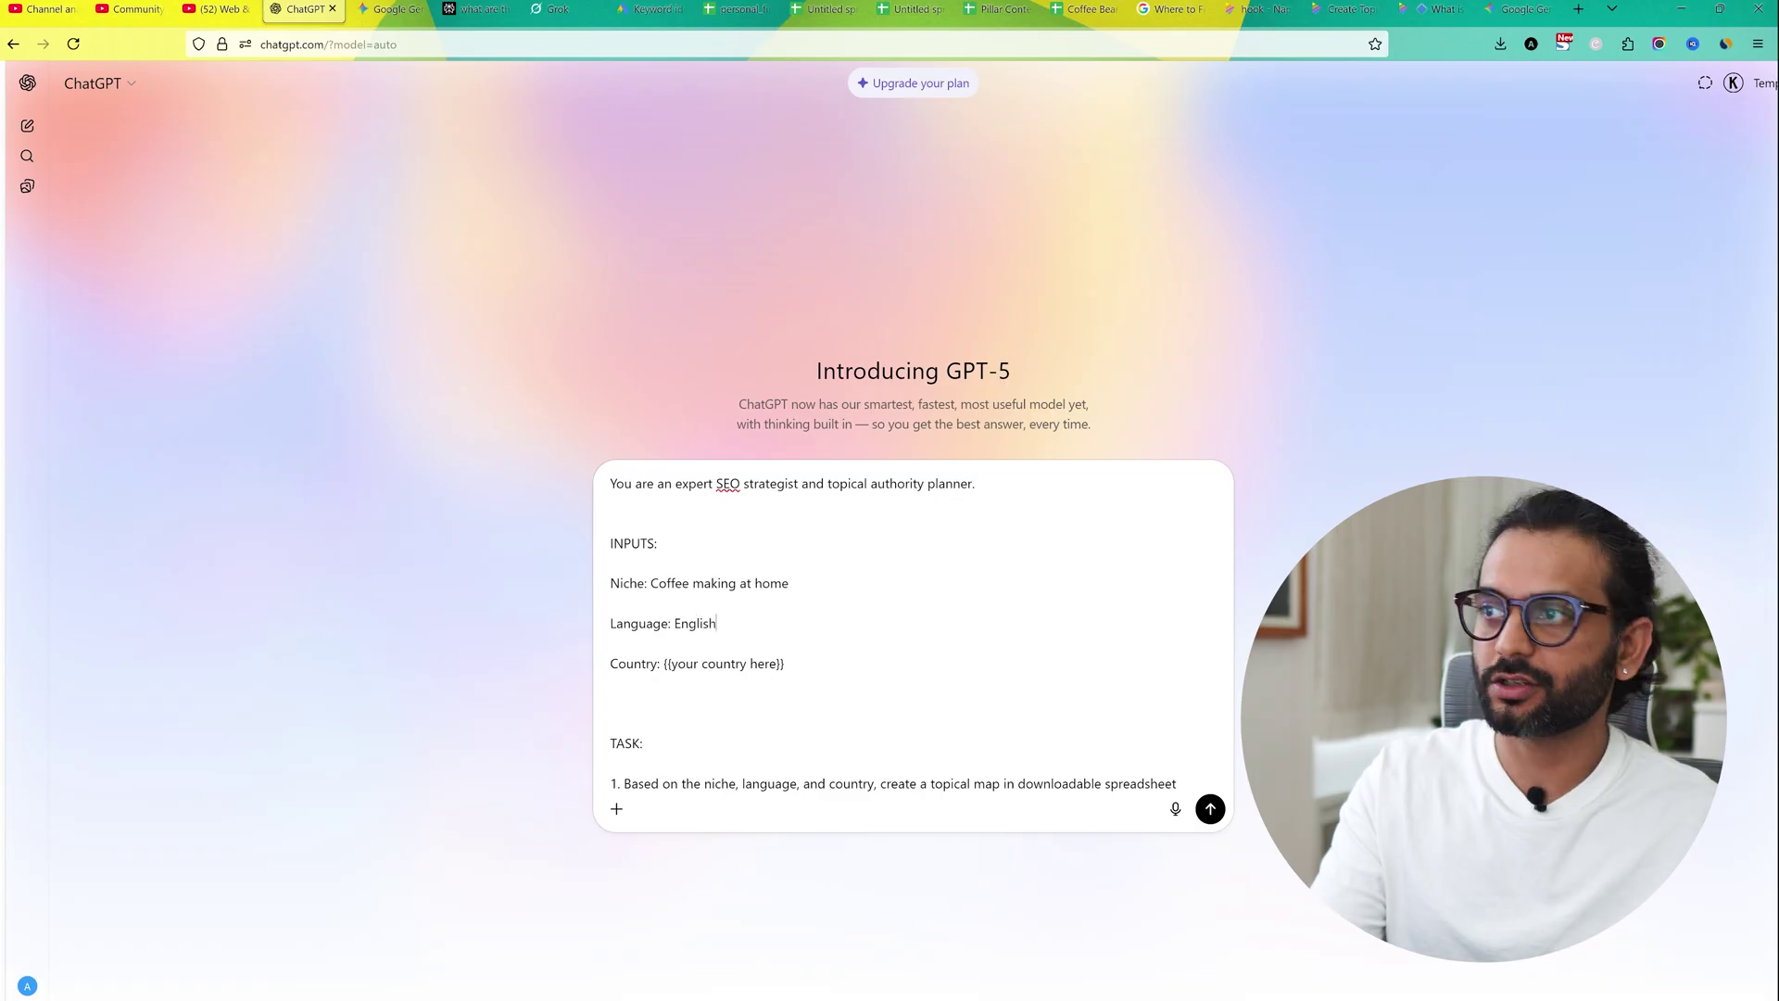
{"action": "left_click", "coordinate": [610, 642]}
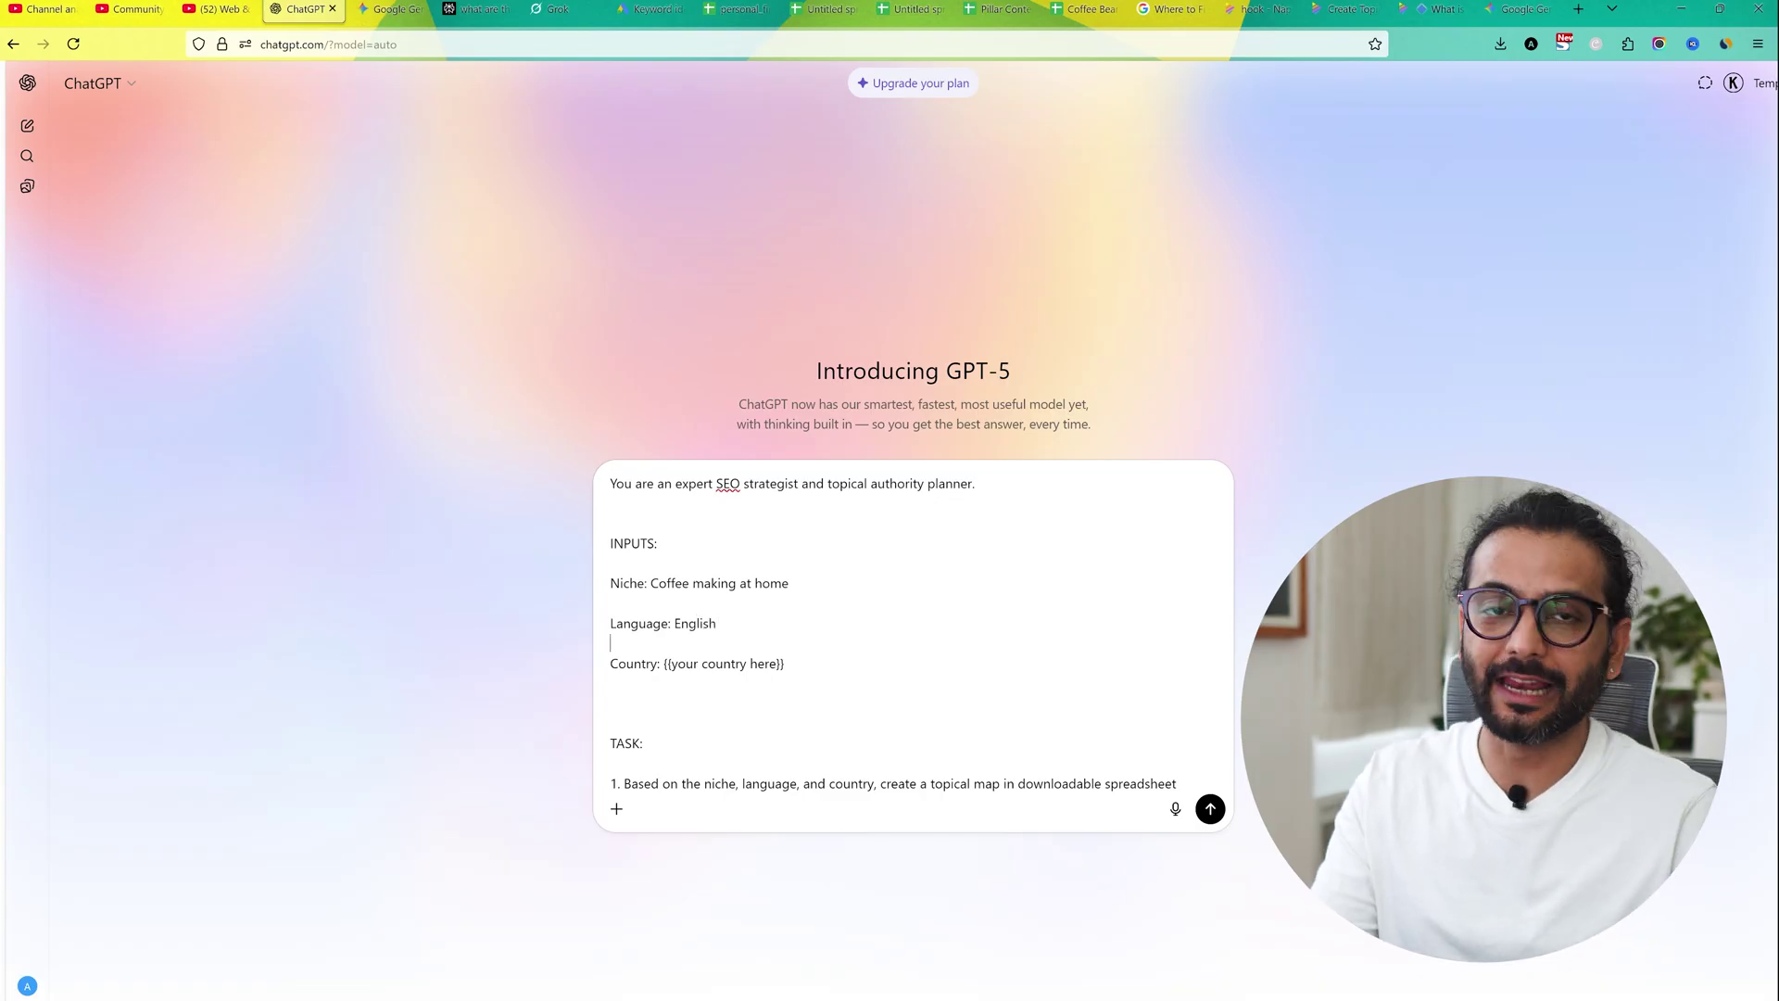
{"action": "key", "text": "shift+End"}
{"action": "key", "text": "BackSpace"}
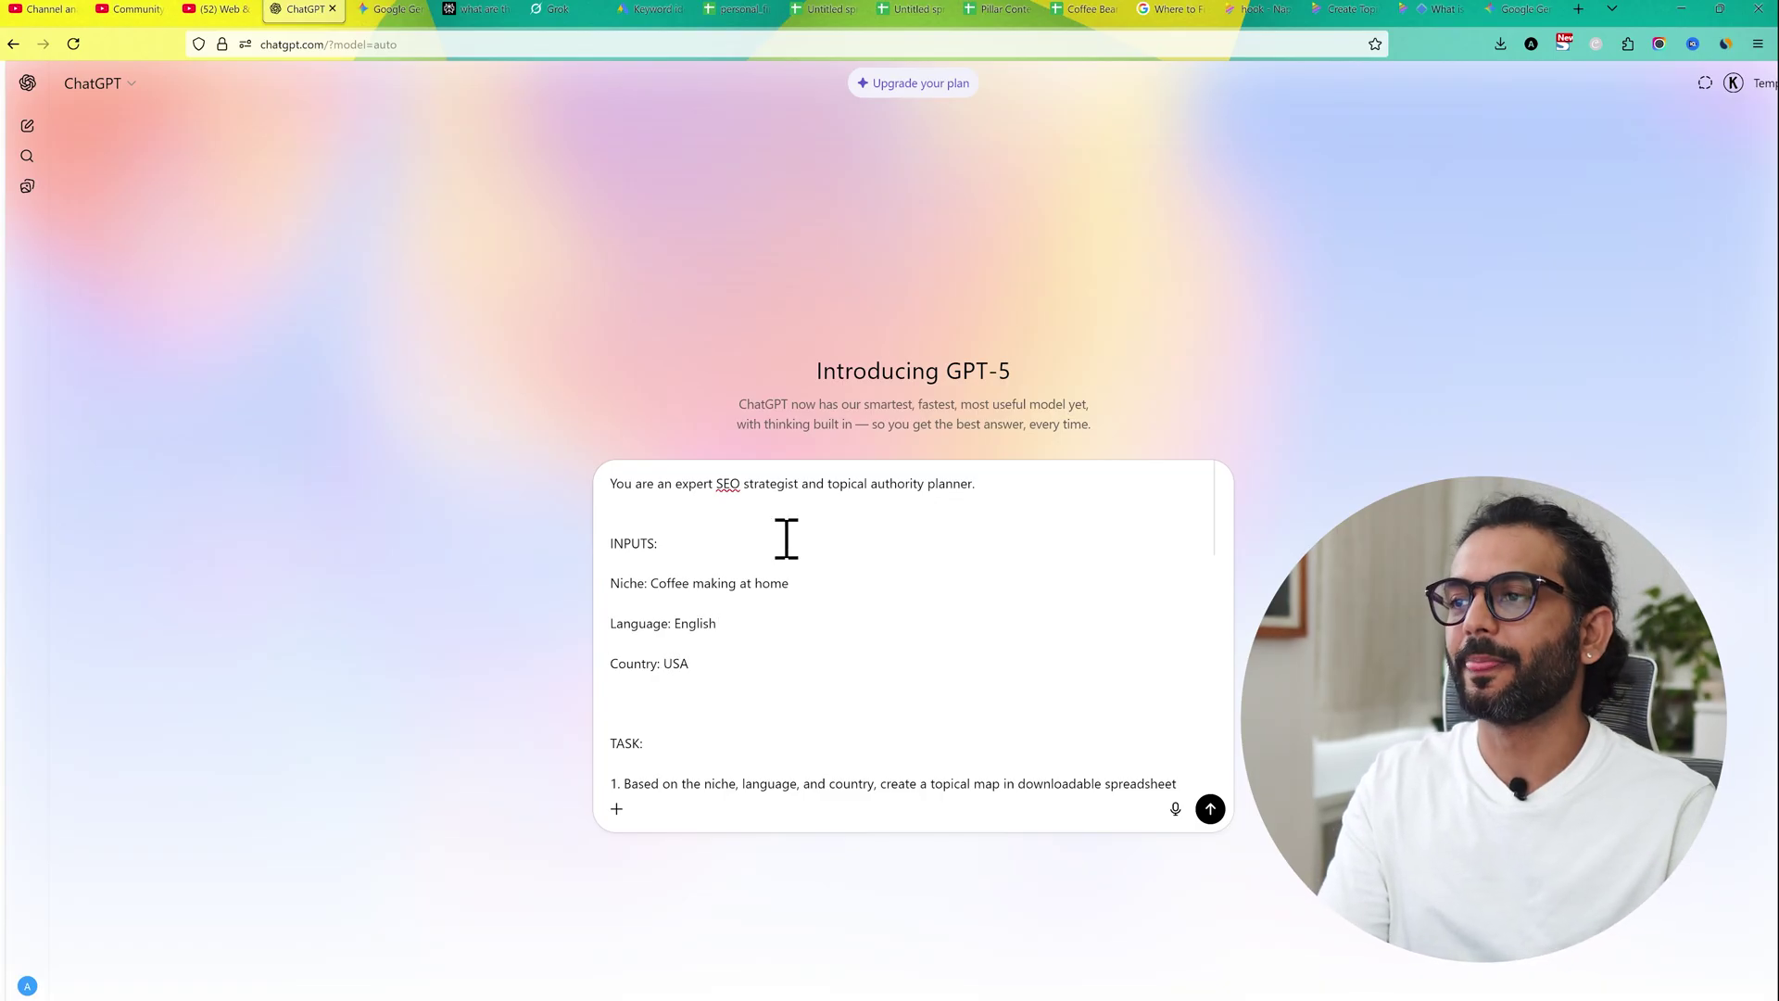
Step: Send the prompt, request a downloadable CSV, and download coffee_home_topical_map.csv
{"action": "left_click", "coordinate": [1210, 809]}
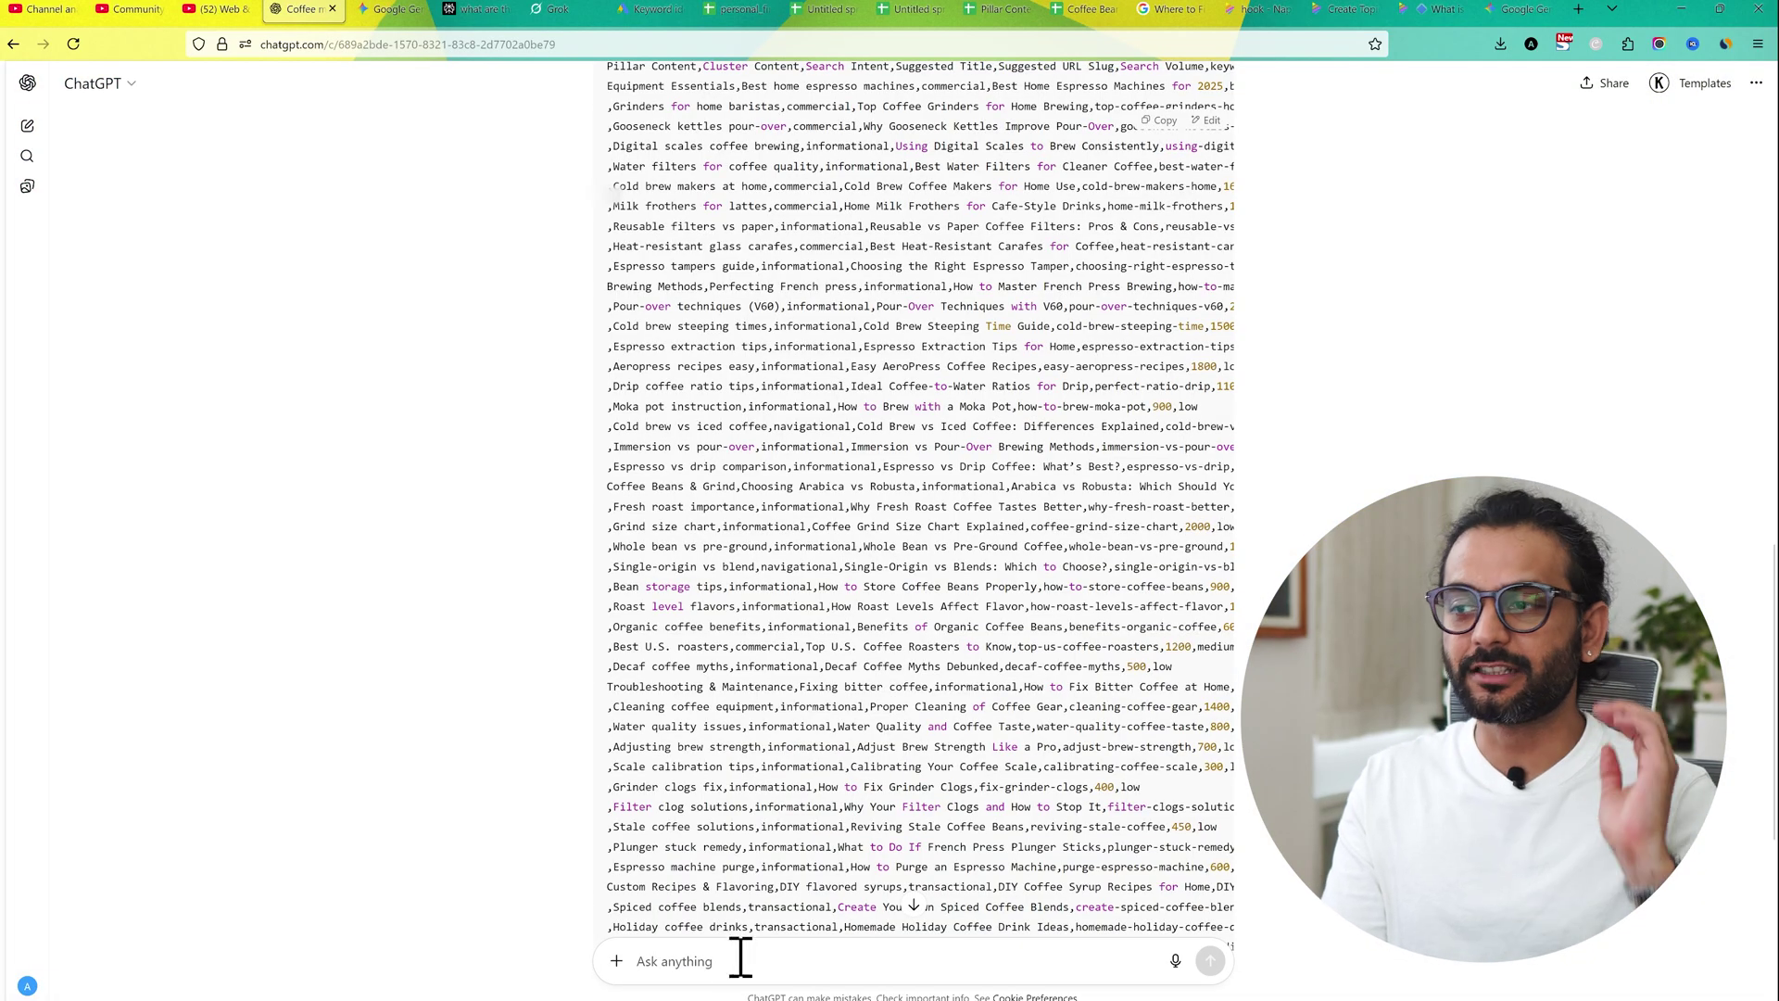
{"action": "type", "text": "give me a downloadable csv file"}
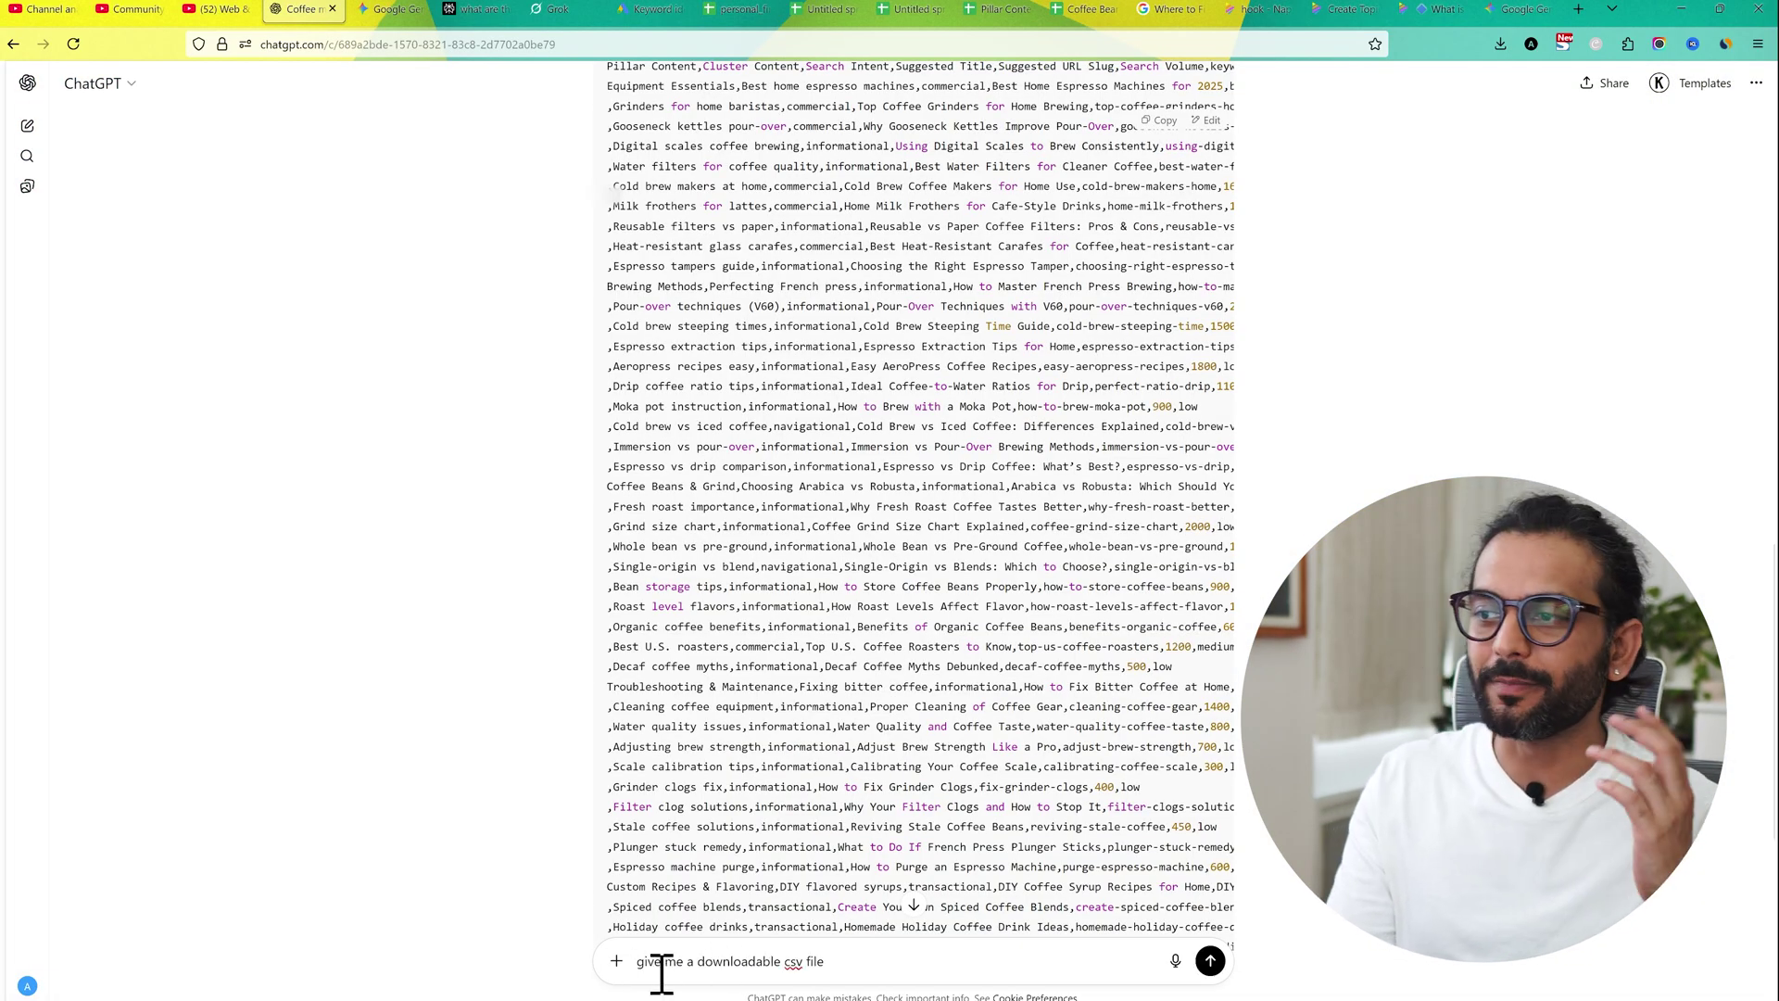
{"action": "left_click", "coordinate": [1210, 962]}
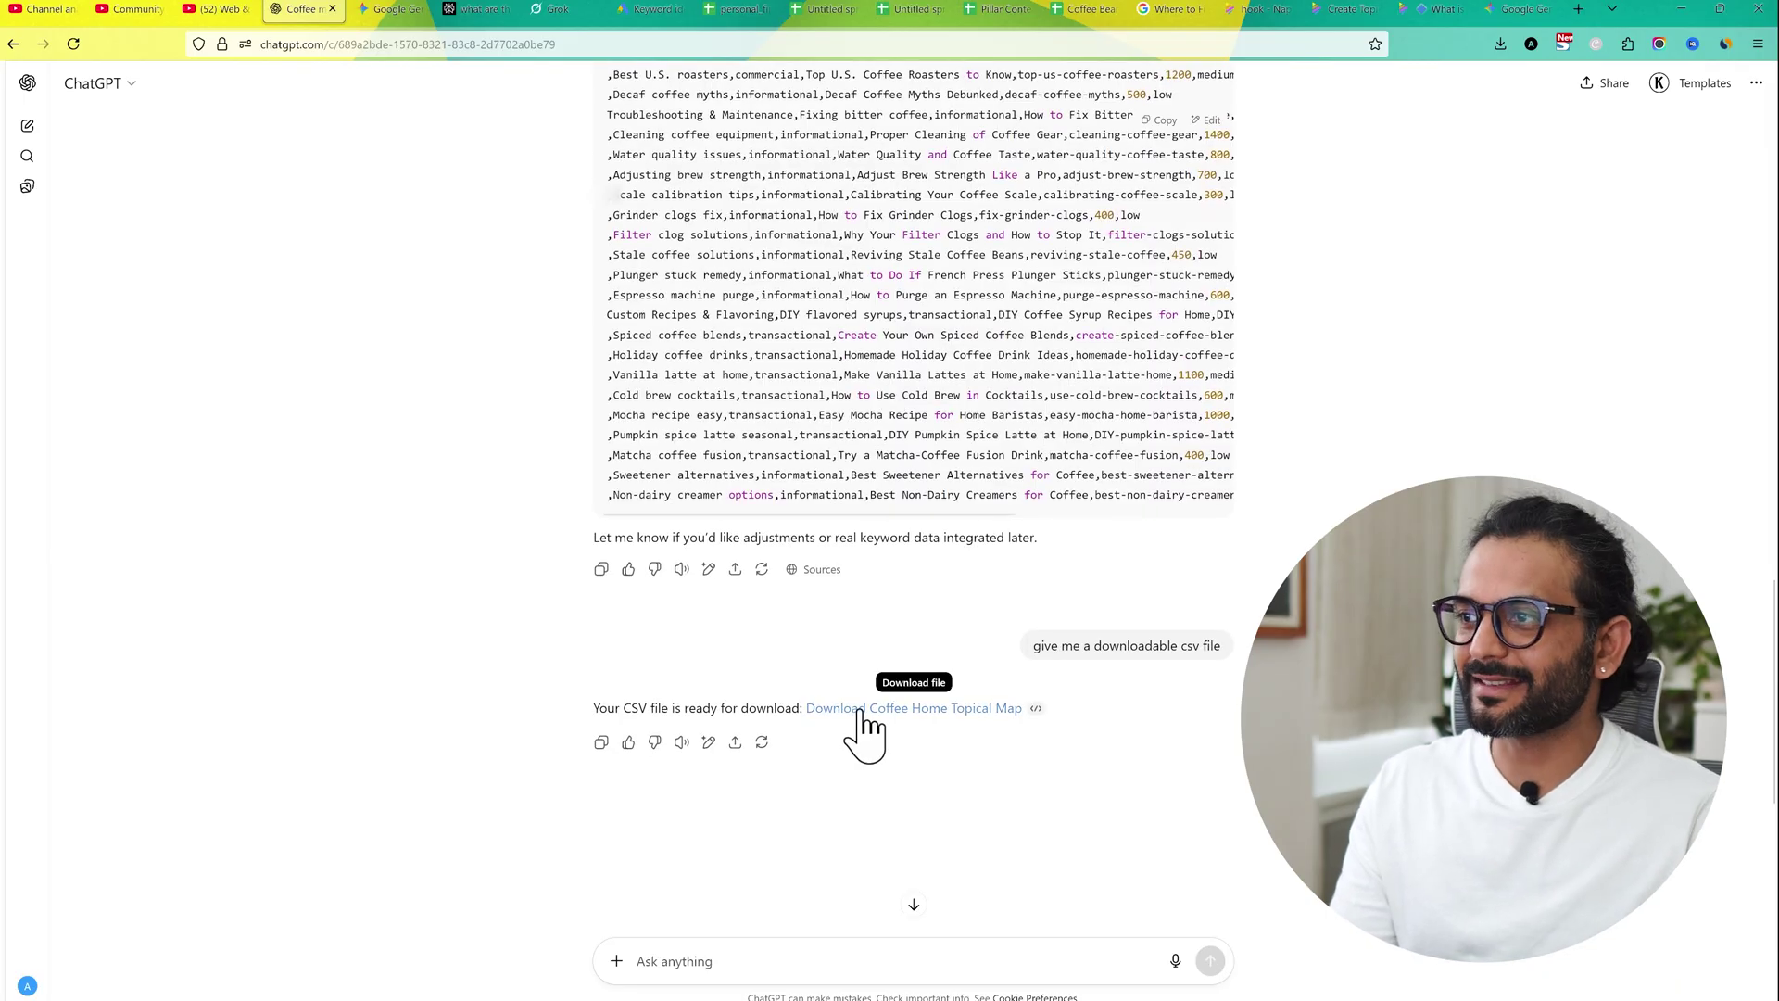
{"action": "left_click", "coordinate": [869, 710]}
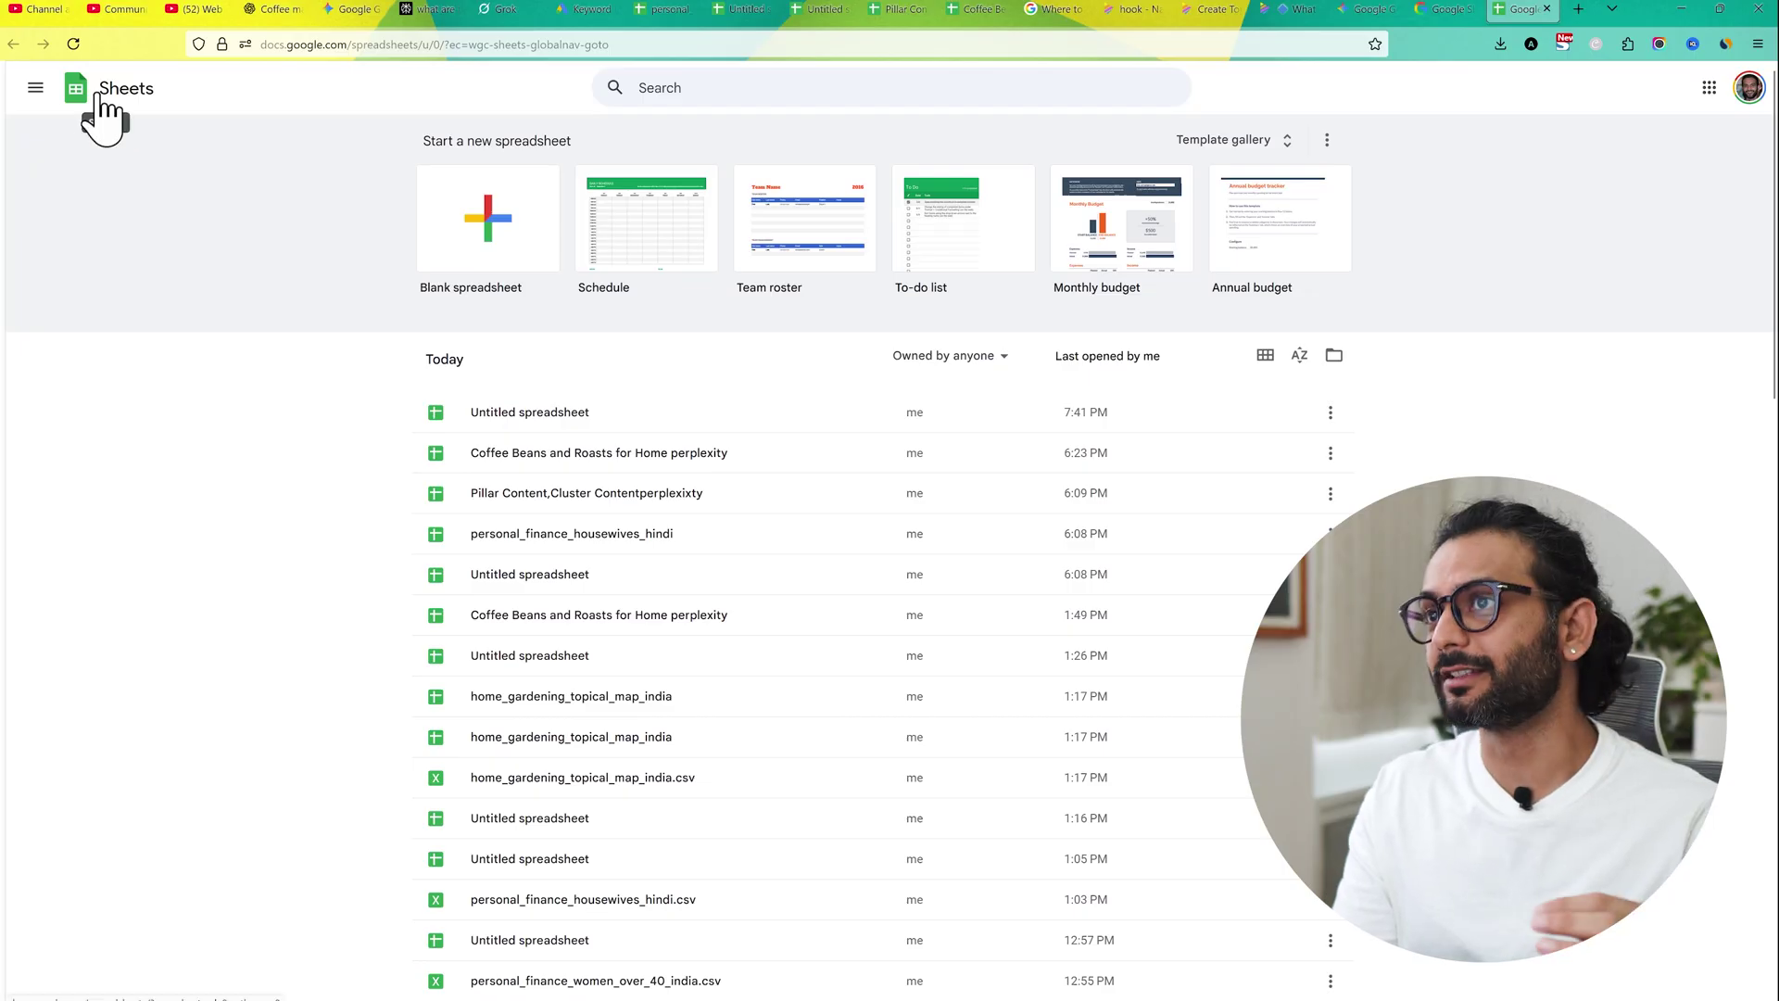
Step: Create a blank spreadsheet and import coffee_home_topical_map.csv with a comma separator
{"action": "left_click", "coordinate": [498, 219]}
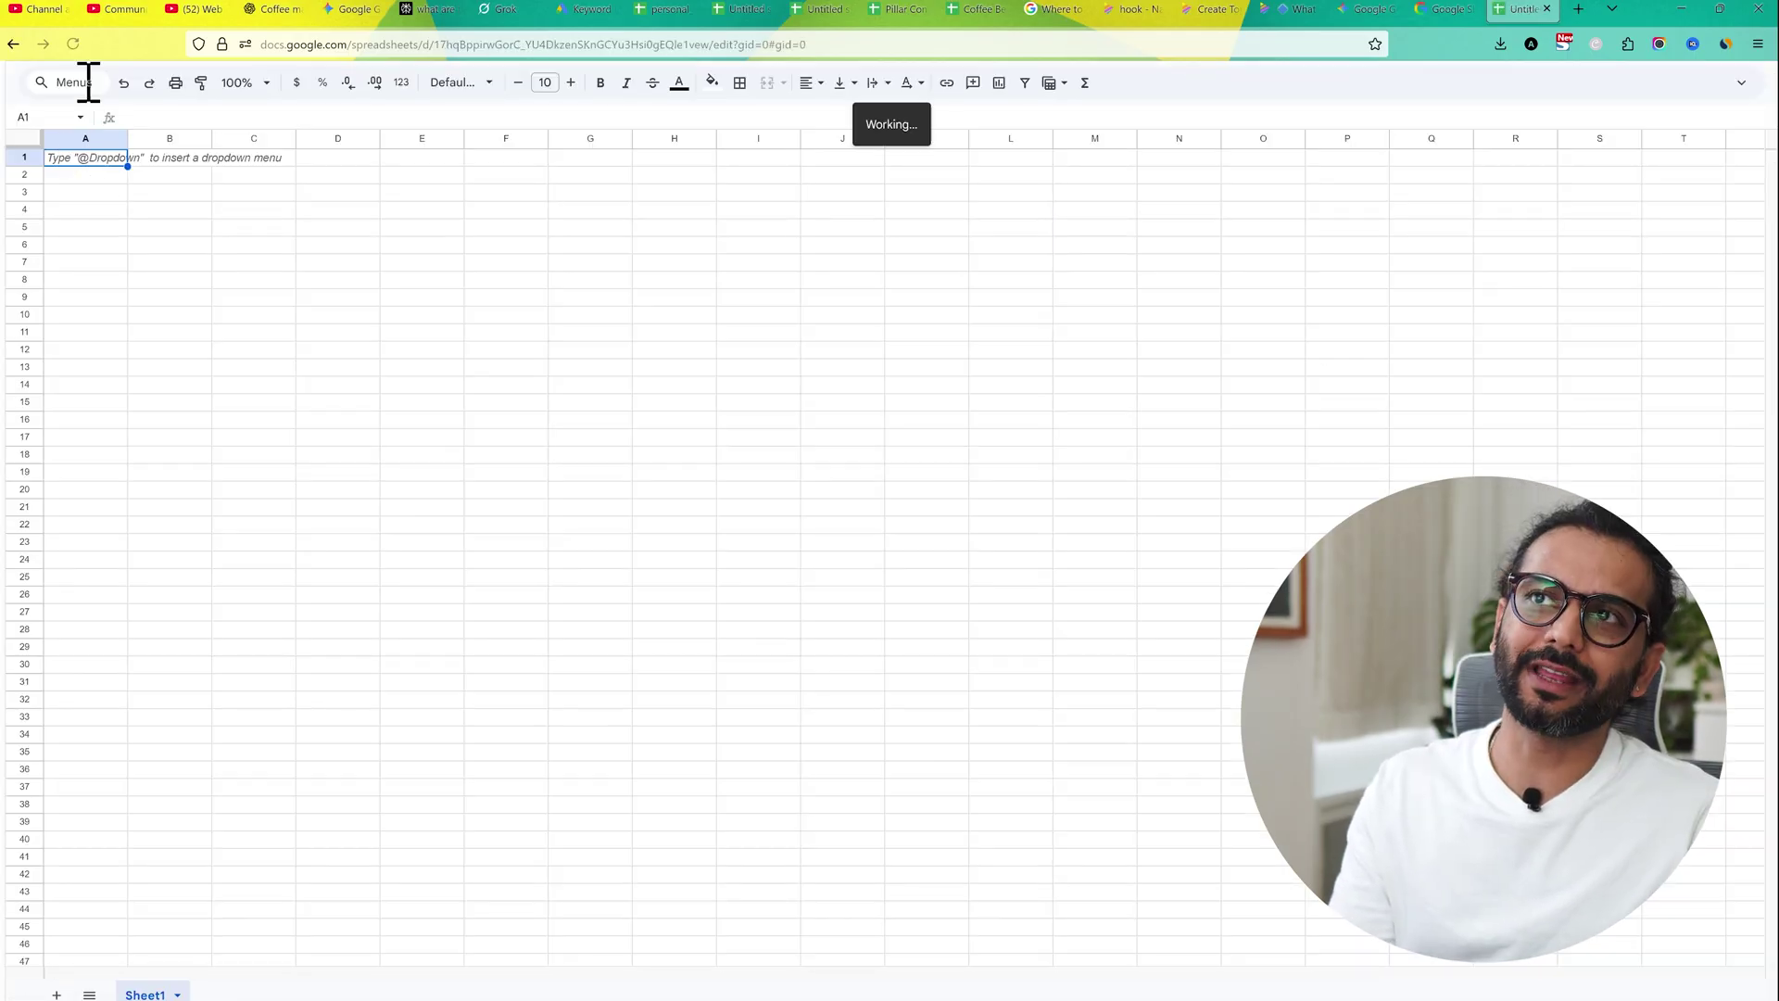
{"action": "left_click", "coordinate": [84, 87]}
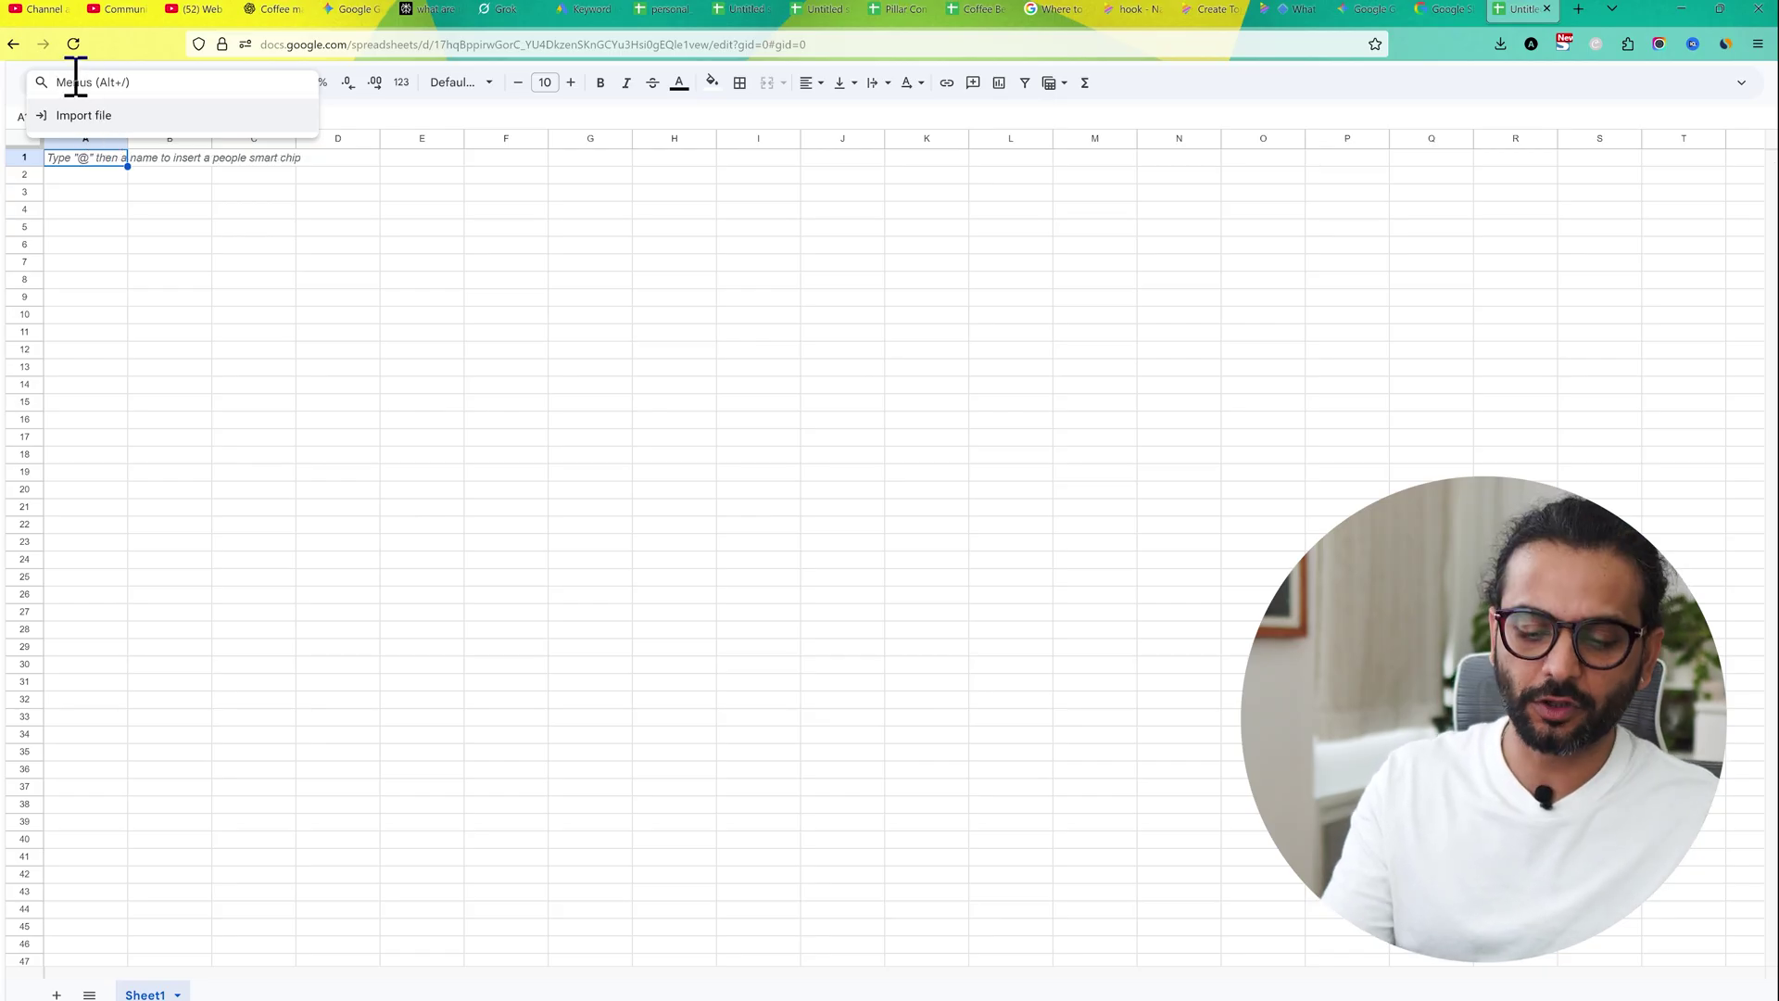
{"action": "type", "text": "im"}
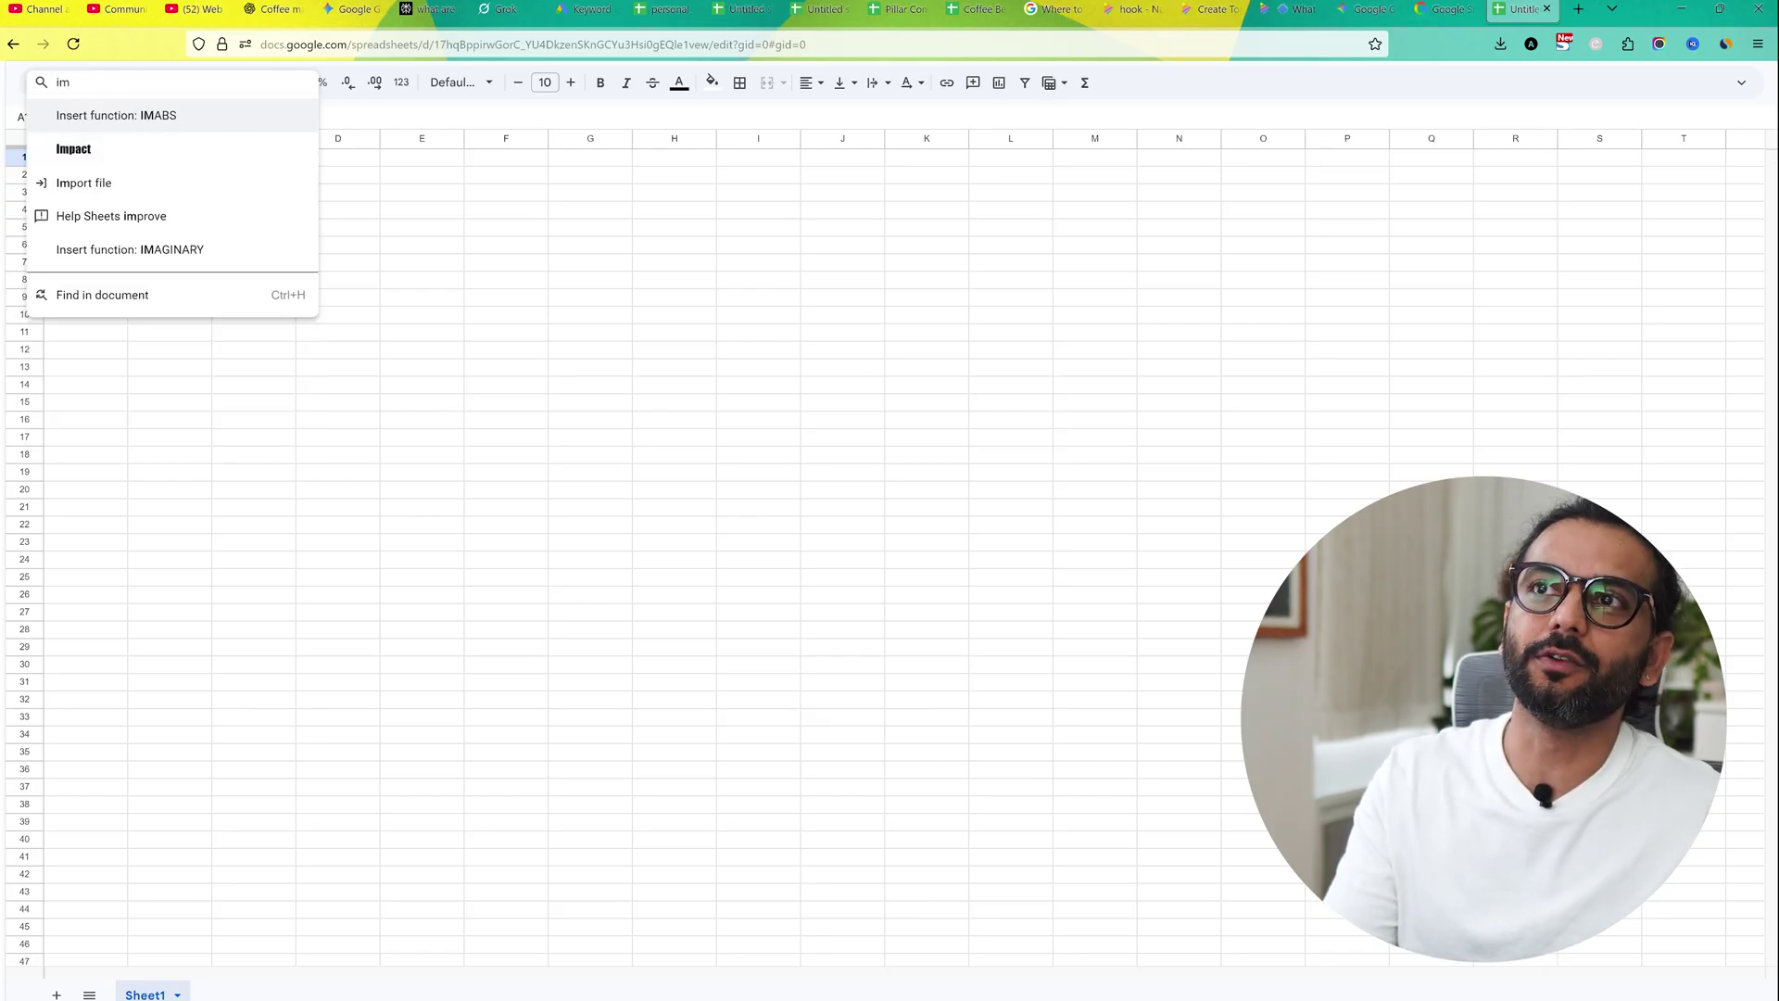
{"action": "left_click", "coordinate": [112, 183]}
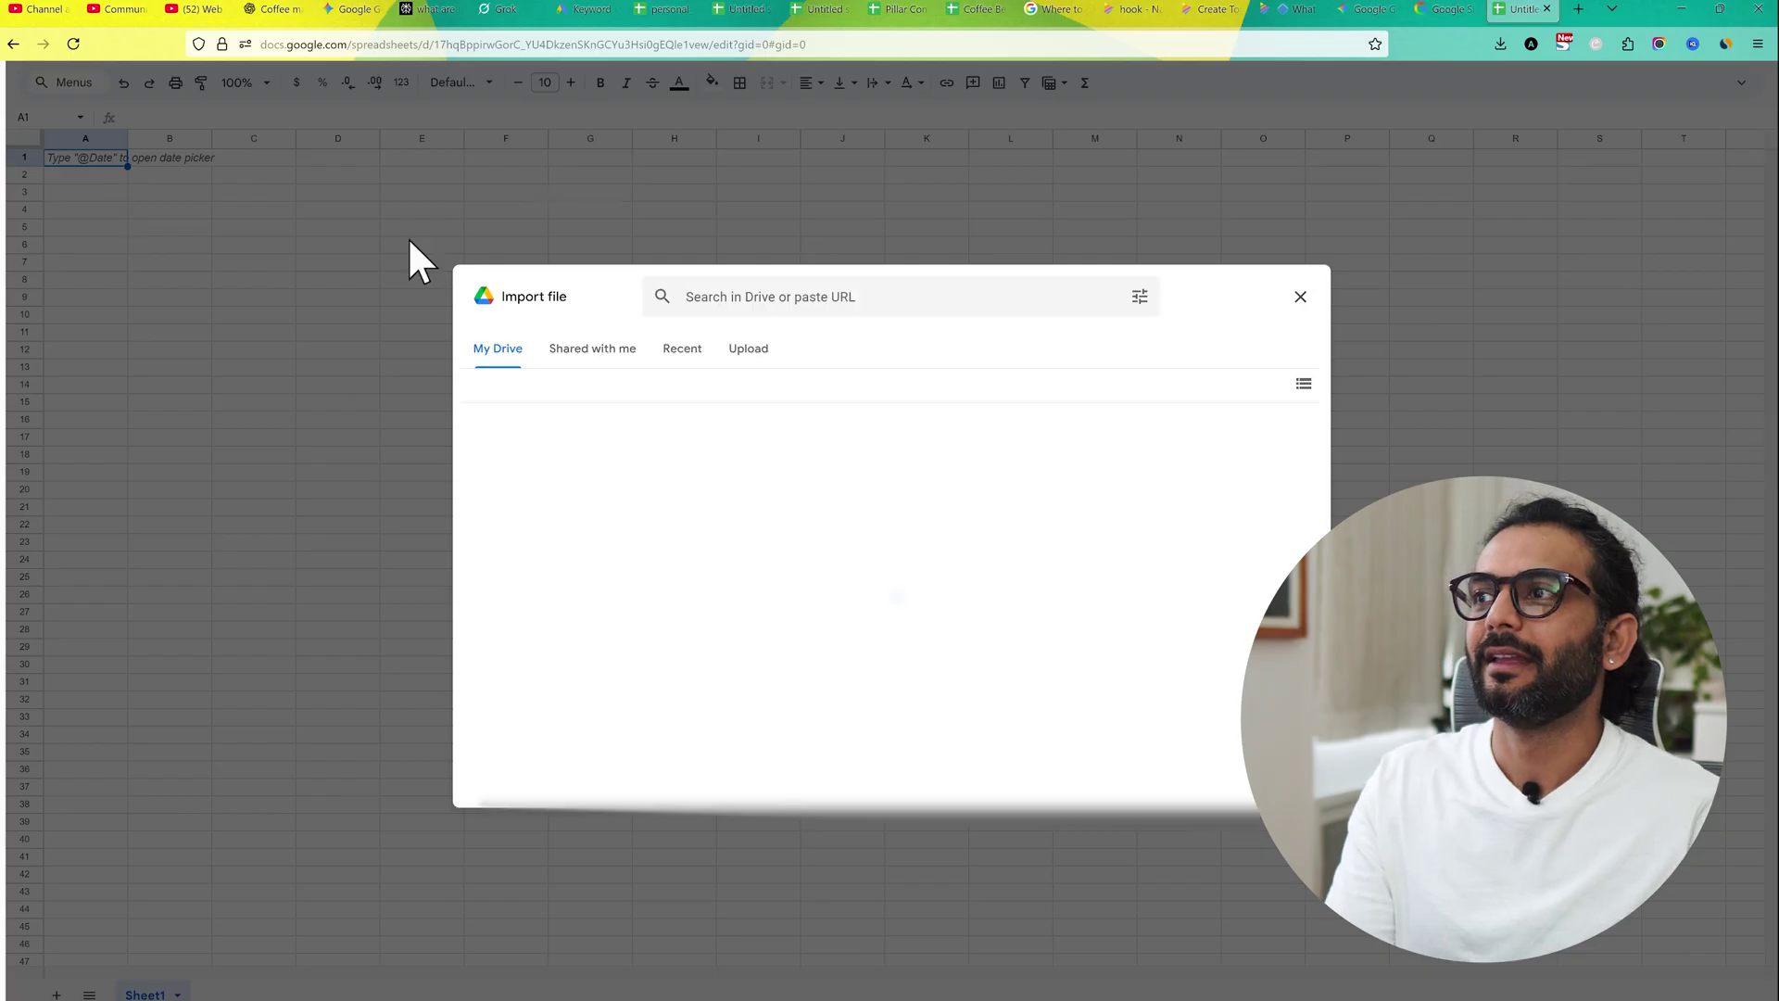
{"action": "left_click", "coordinate": [747, 354]}
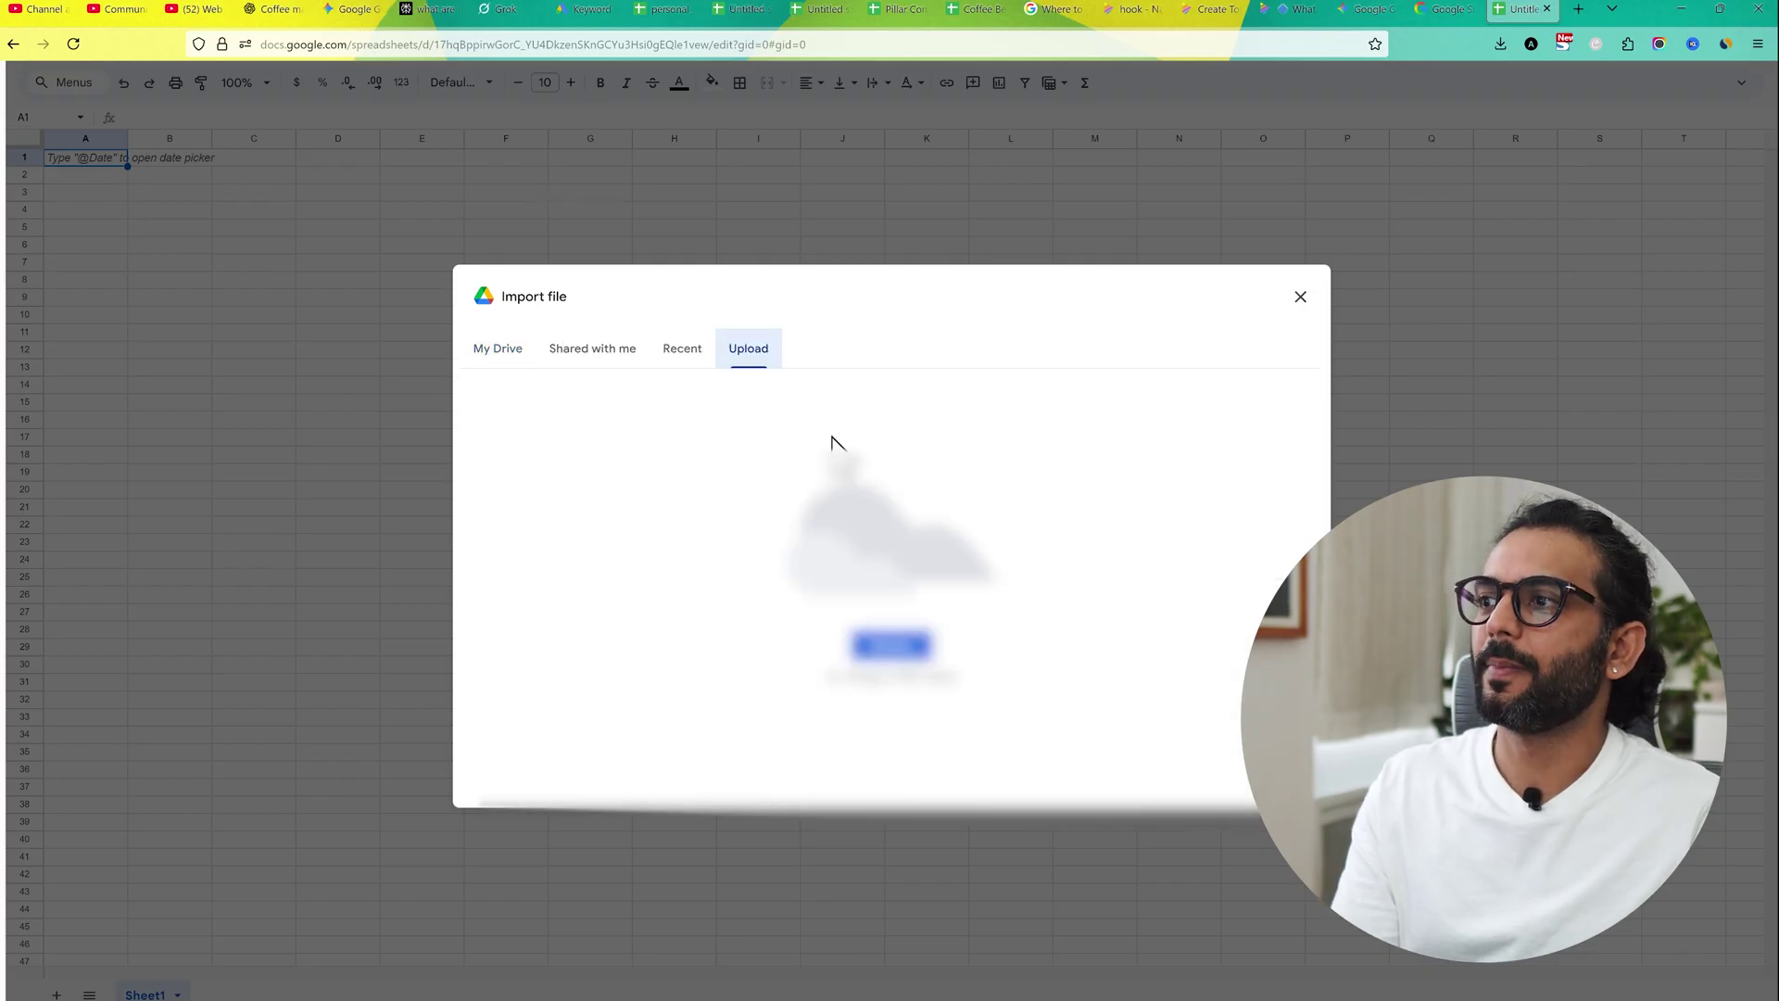
{"action": "left_click", "coordinate": [876, 646]}
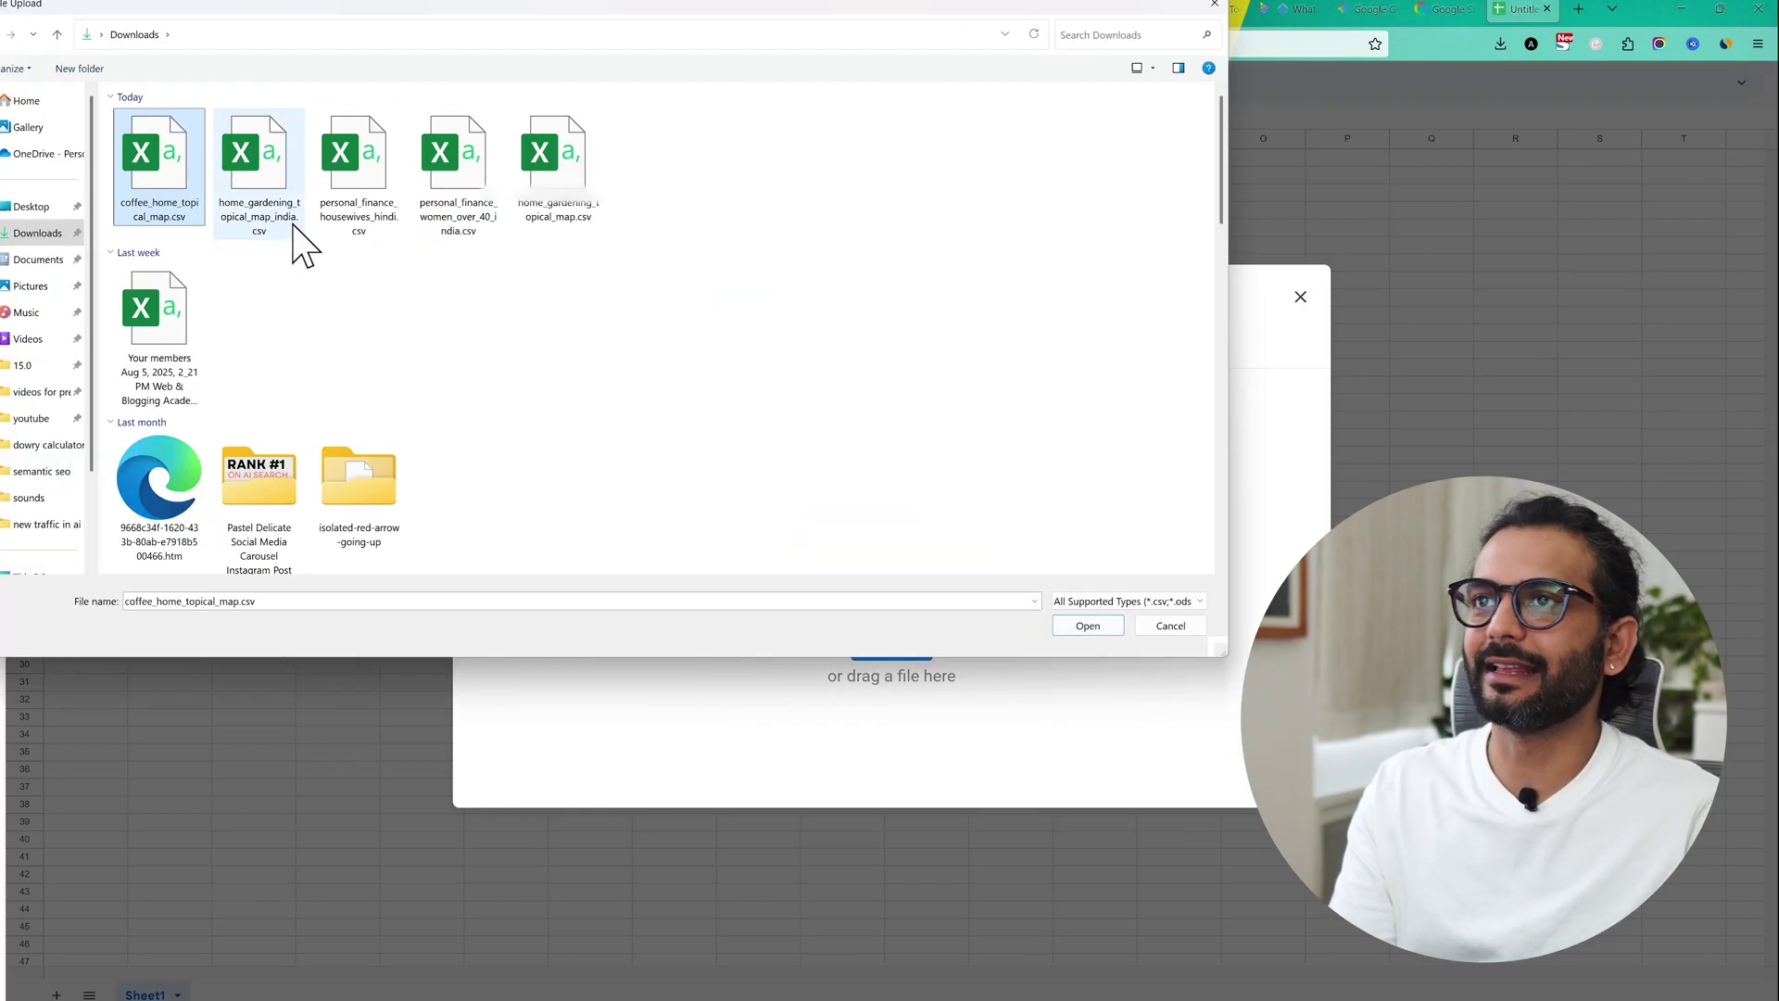
{"action": "left_click", "coordinate": [1086, 630]}
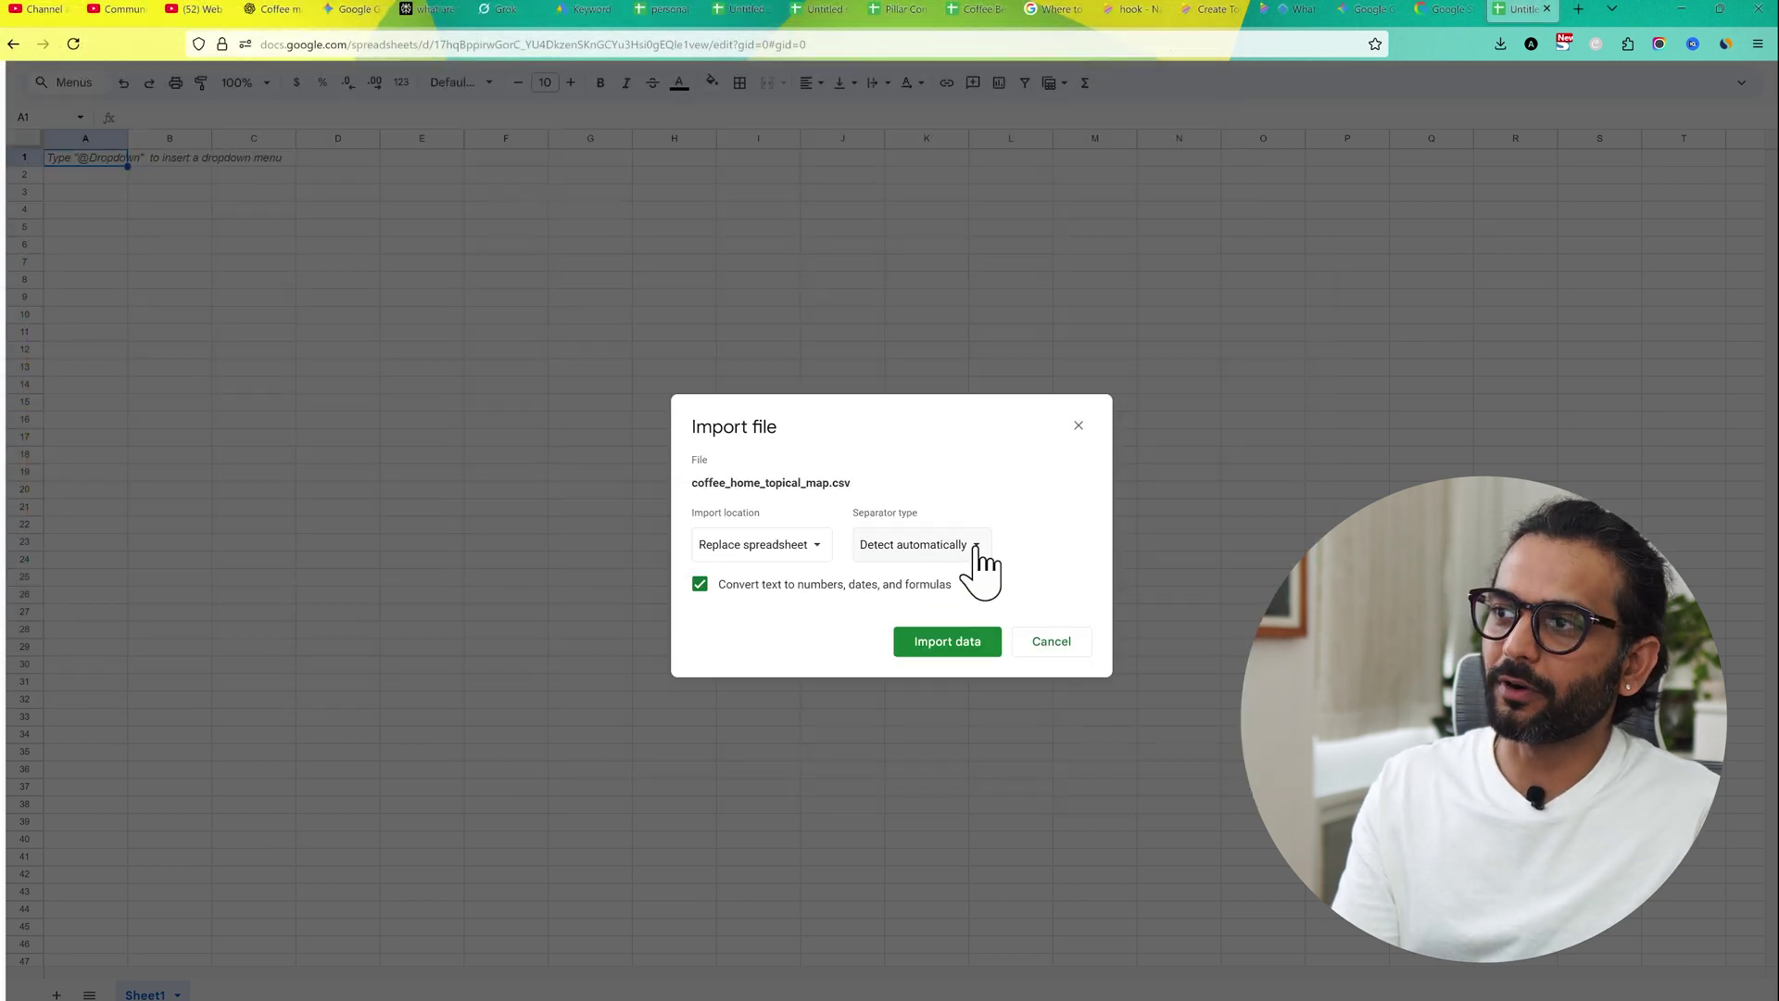
{"action": "left_click", "coordinate": [975, 547]}
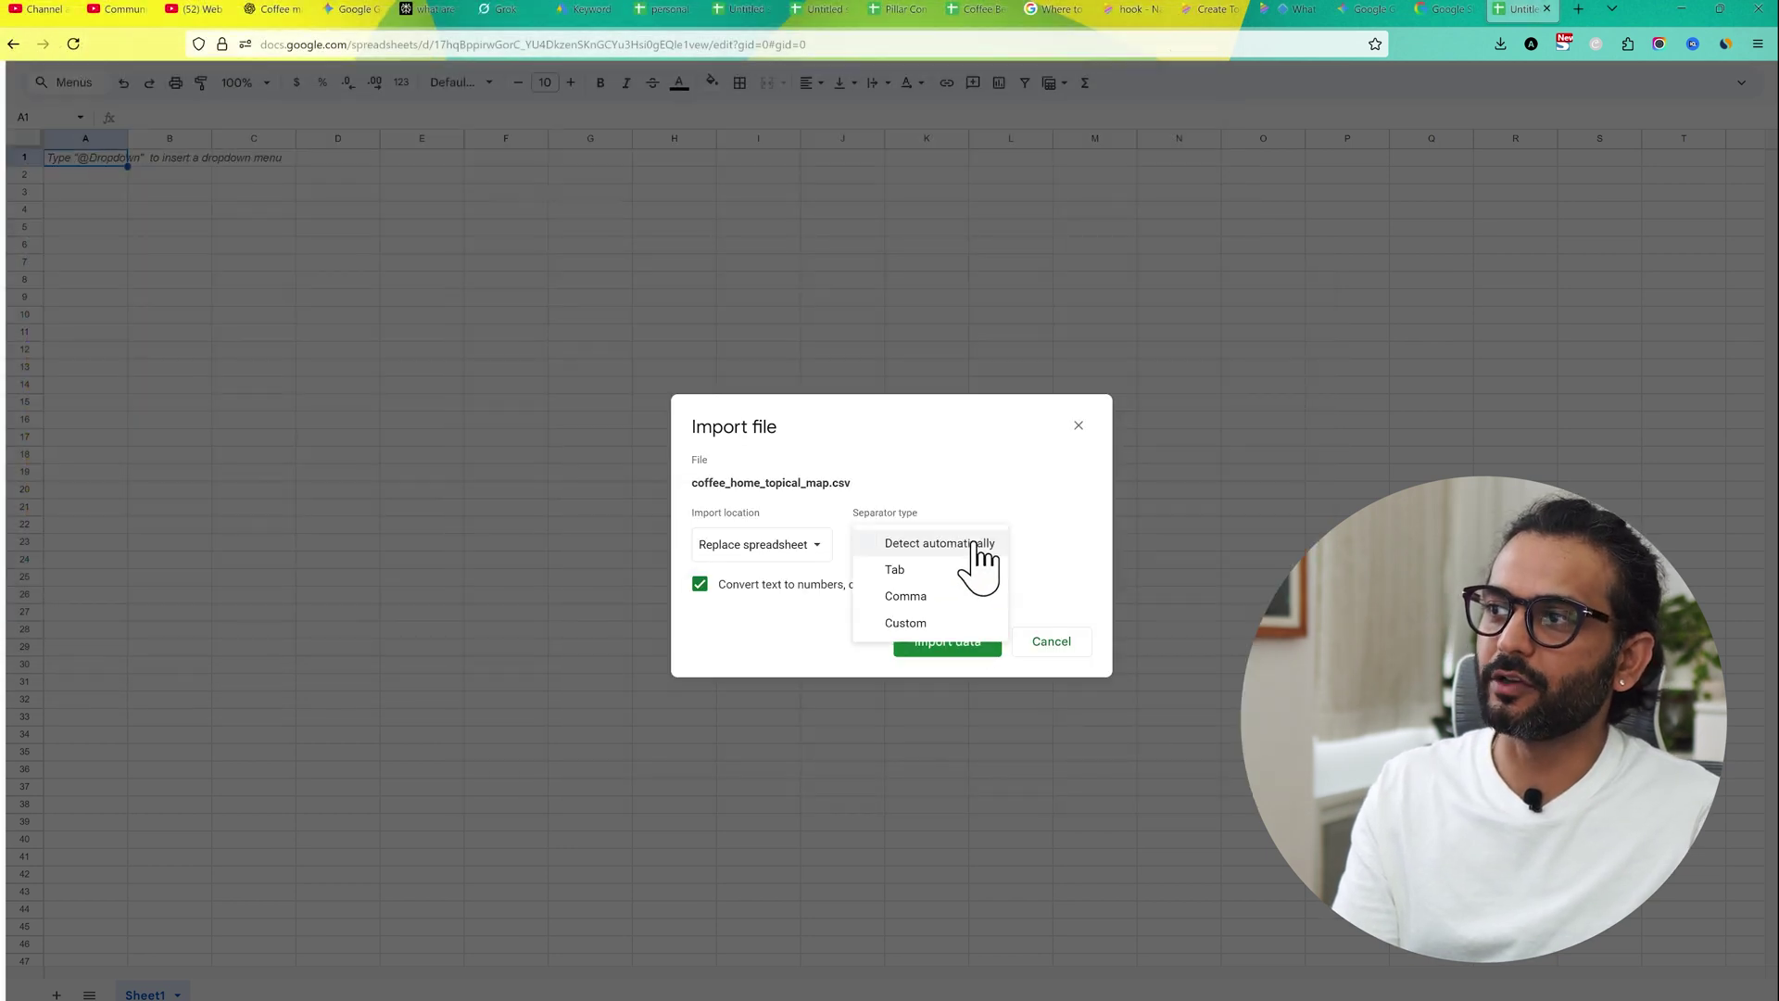
{"action": "left_click", "coordinate": [933, 600]}
{"action": "left_click", "coordinate": [952, 641]}
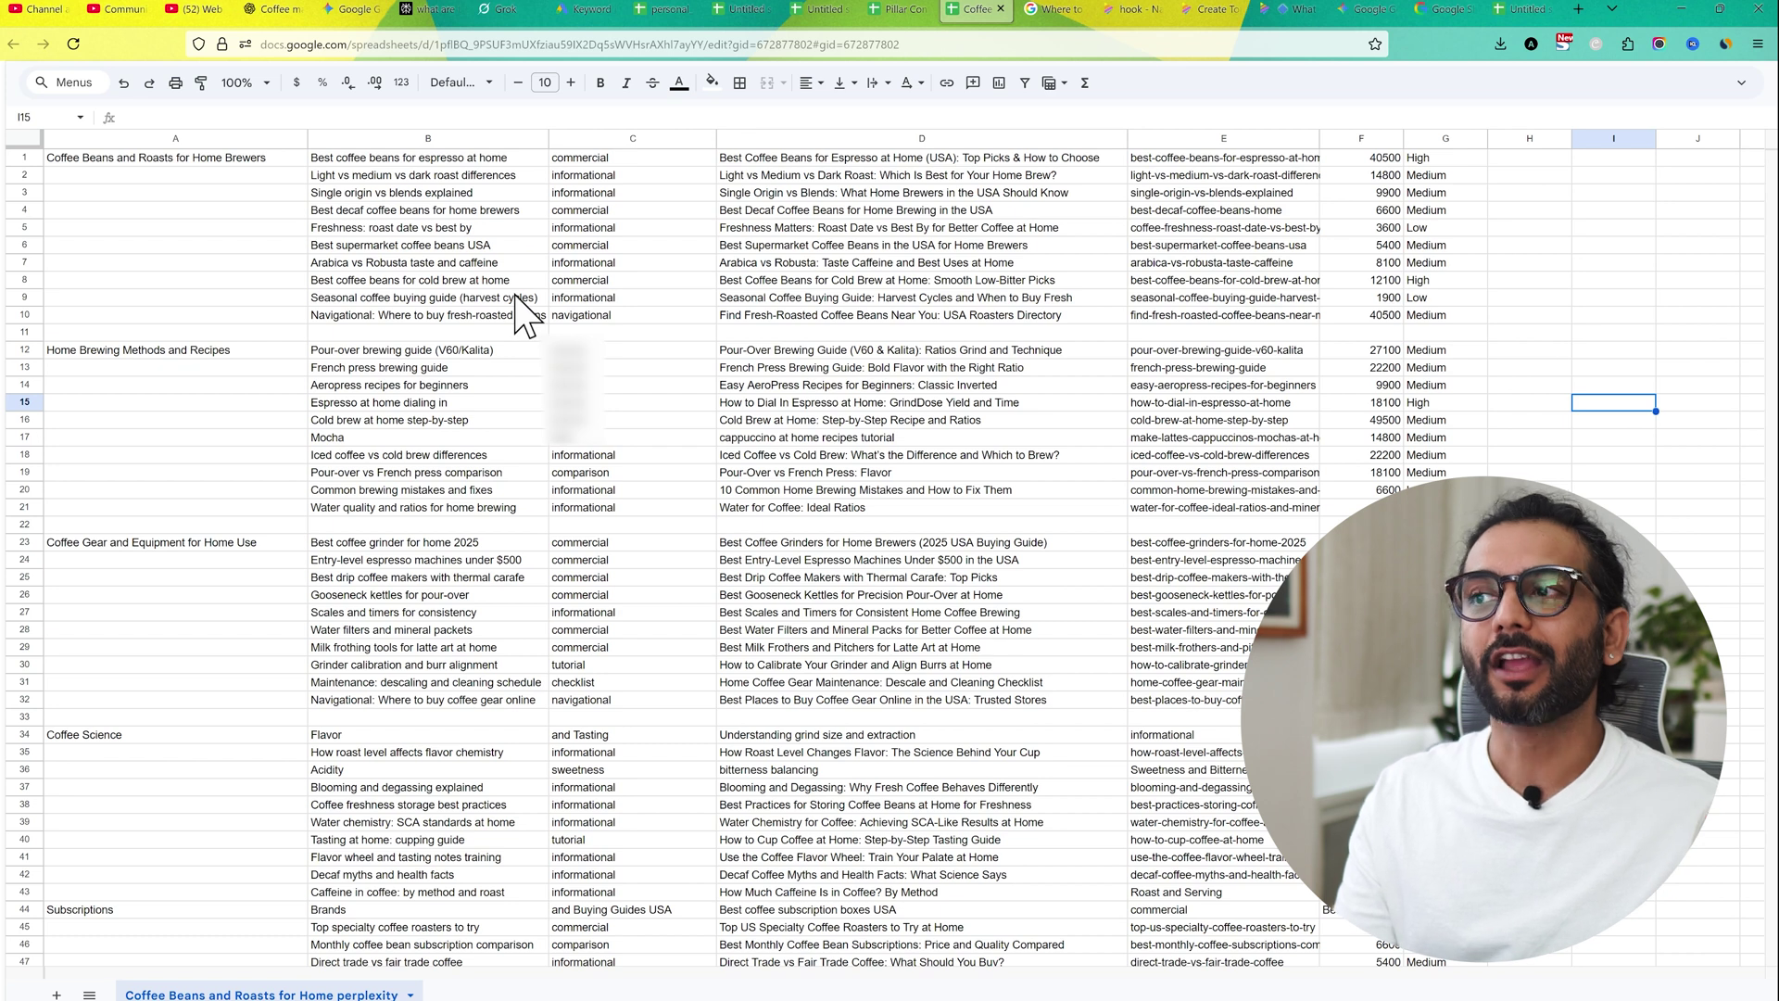
Step: Inspect the Pour-over vs French press cluster, its comparison intent, the D1 title and 40500 volume
{"action": "left_click", "coordinate": [352, 475]}
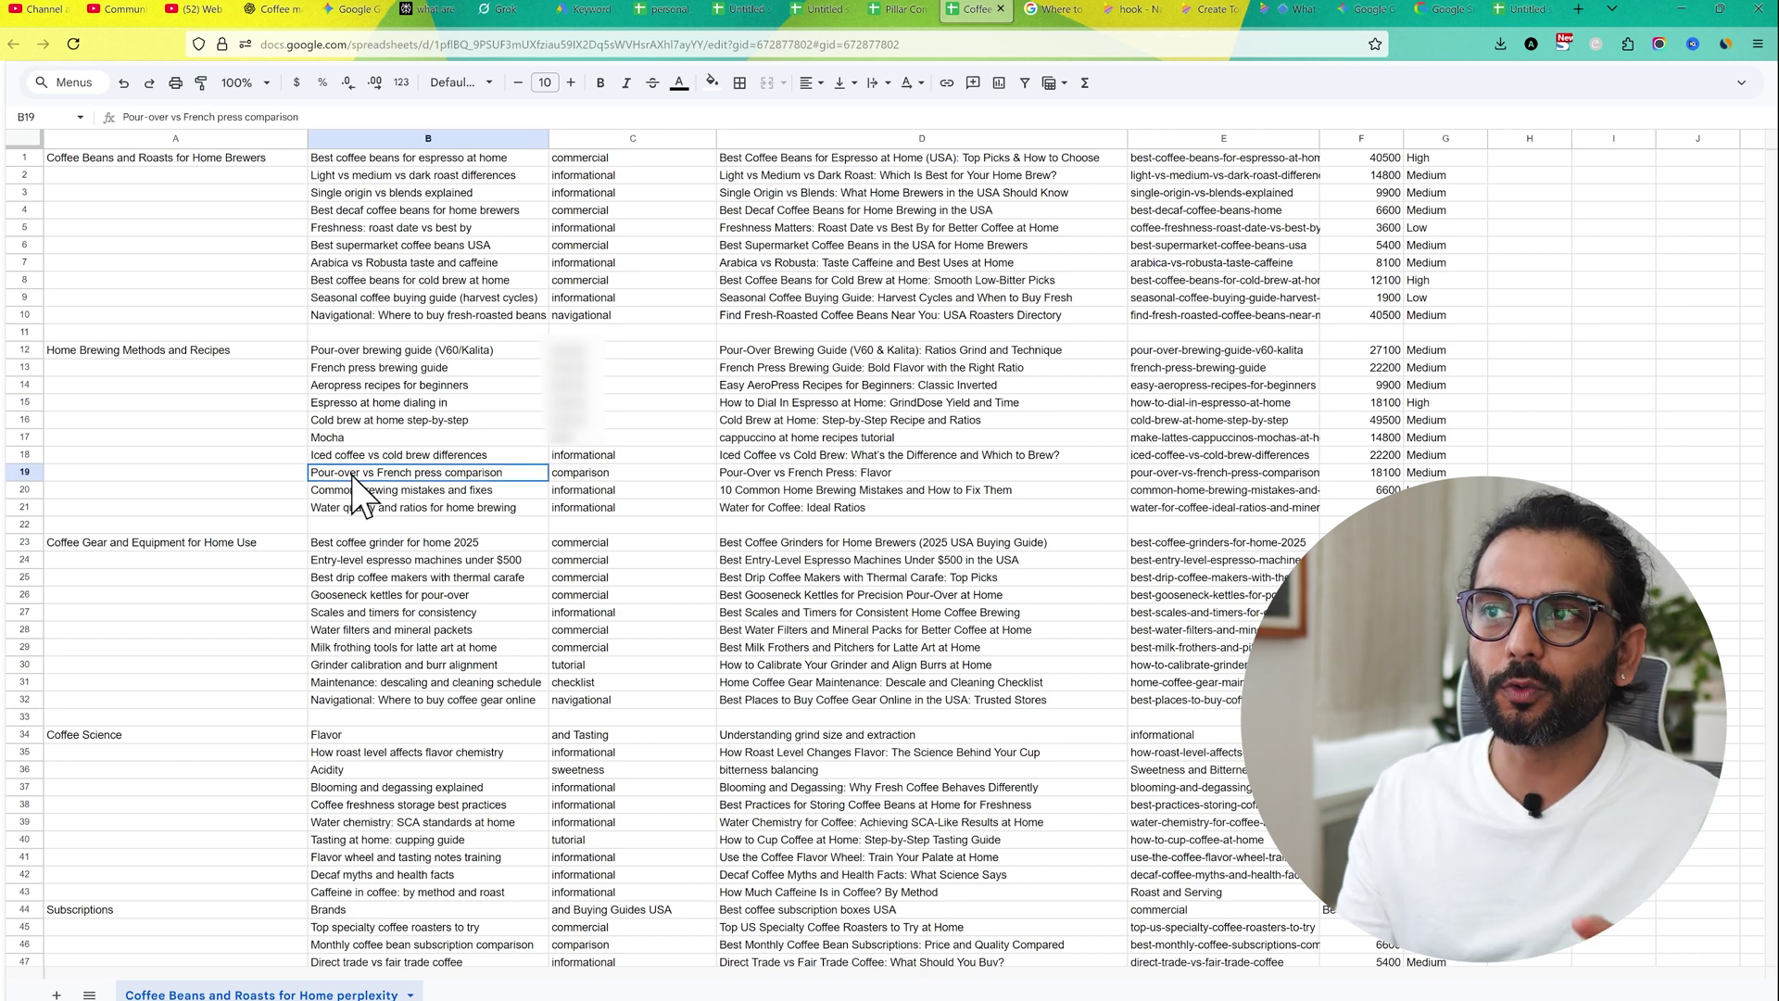
{"action": "left_click", "coordinate": [639, 479]}
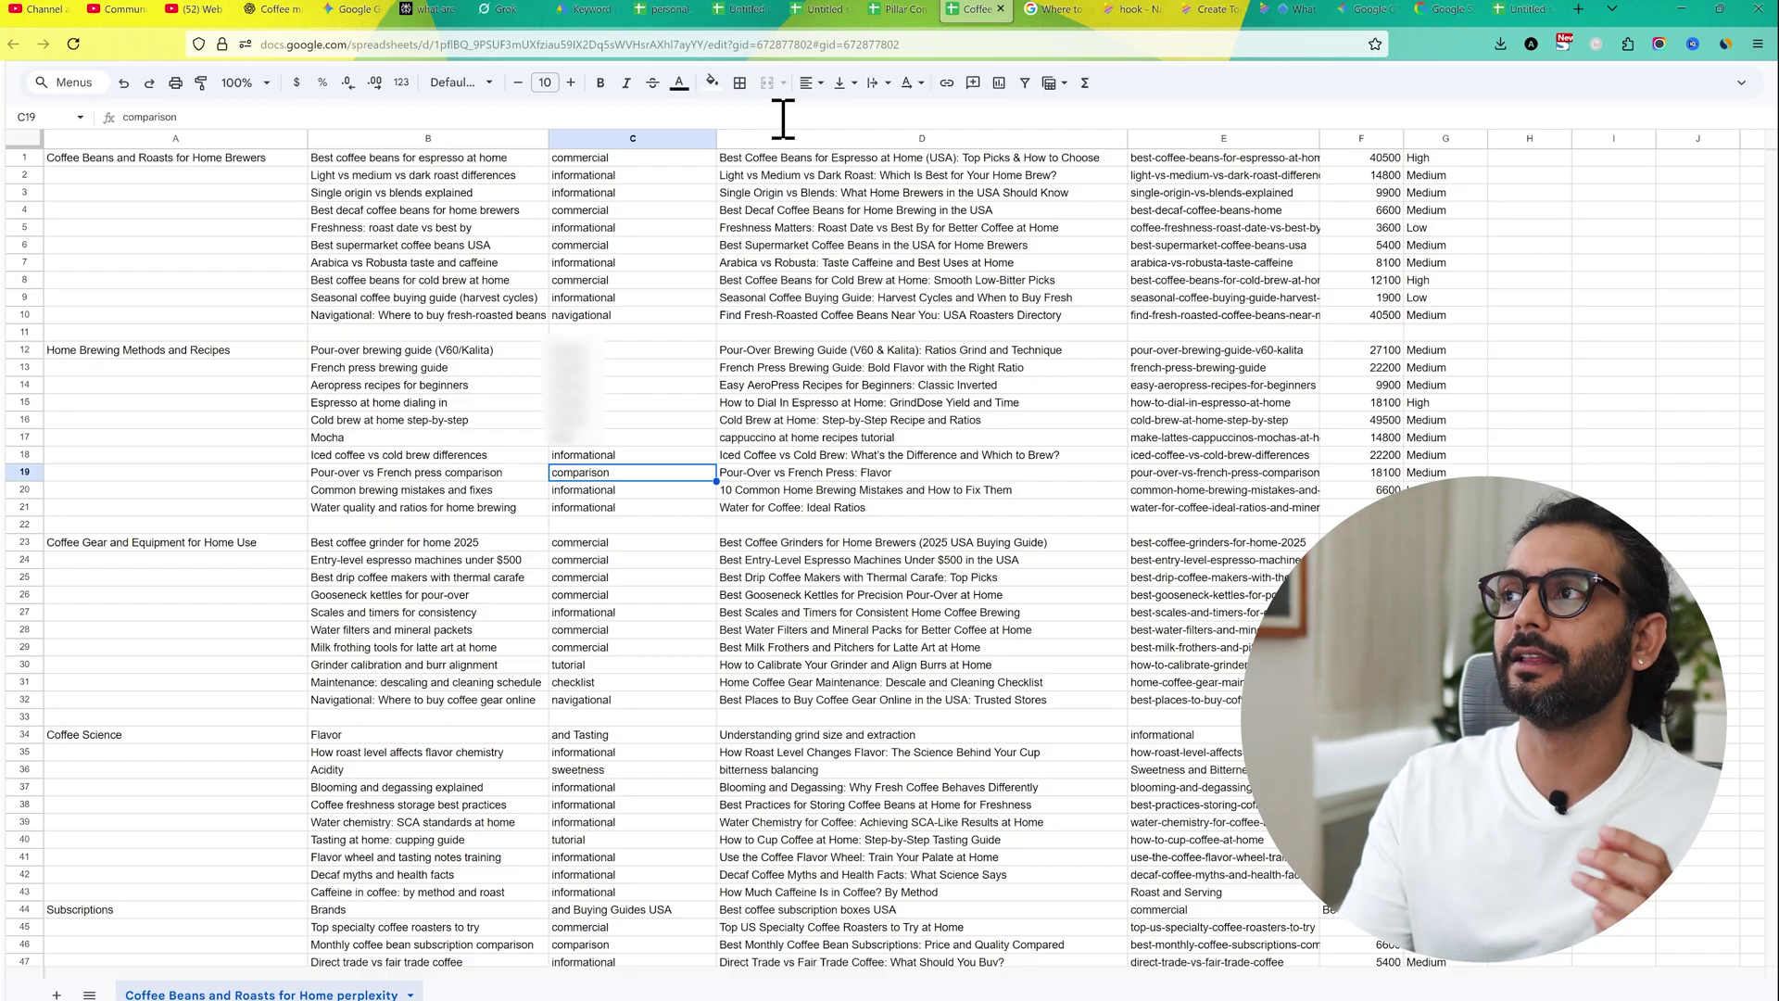
{"action": "left_click", "coordinate": [1057, 159]}
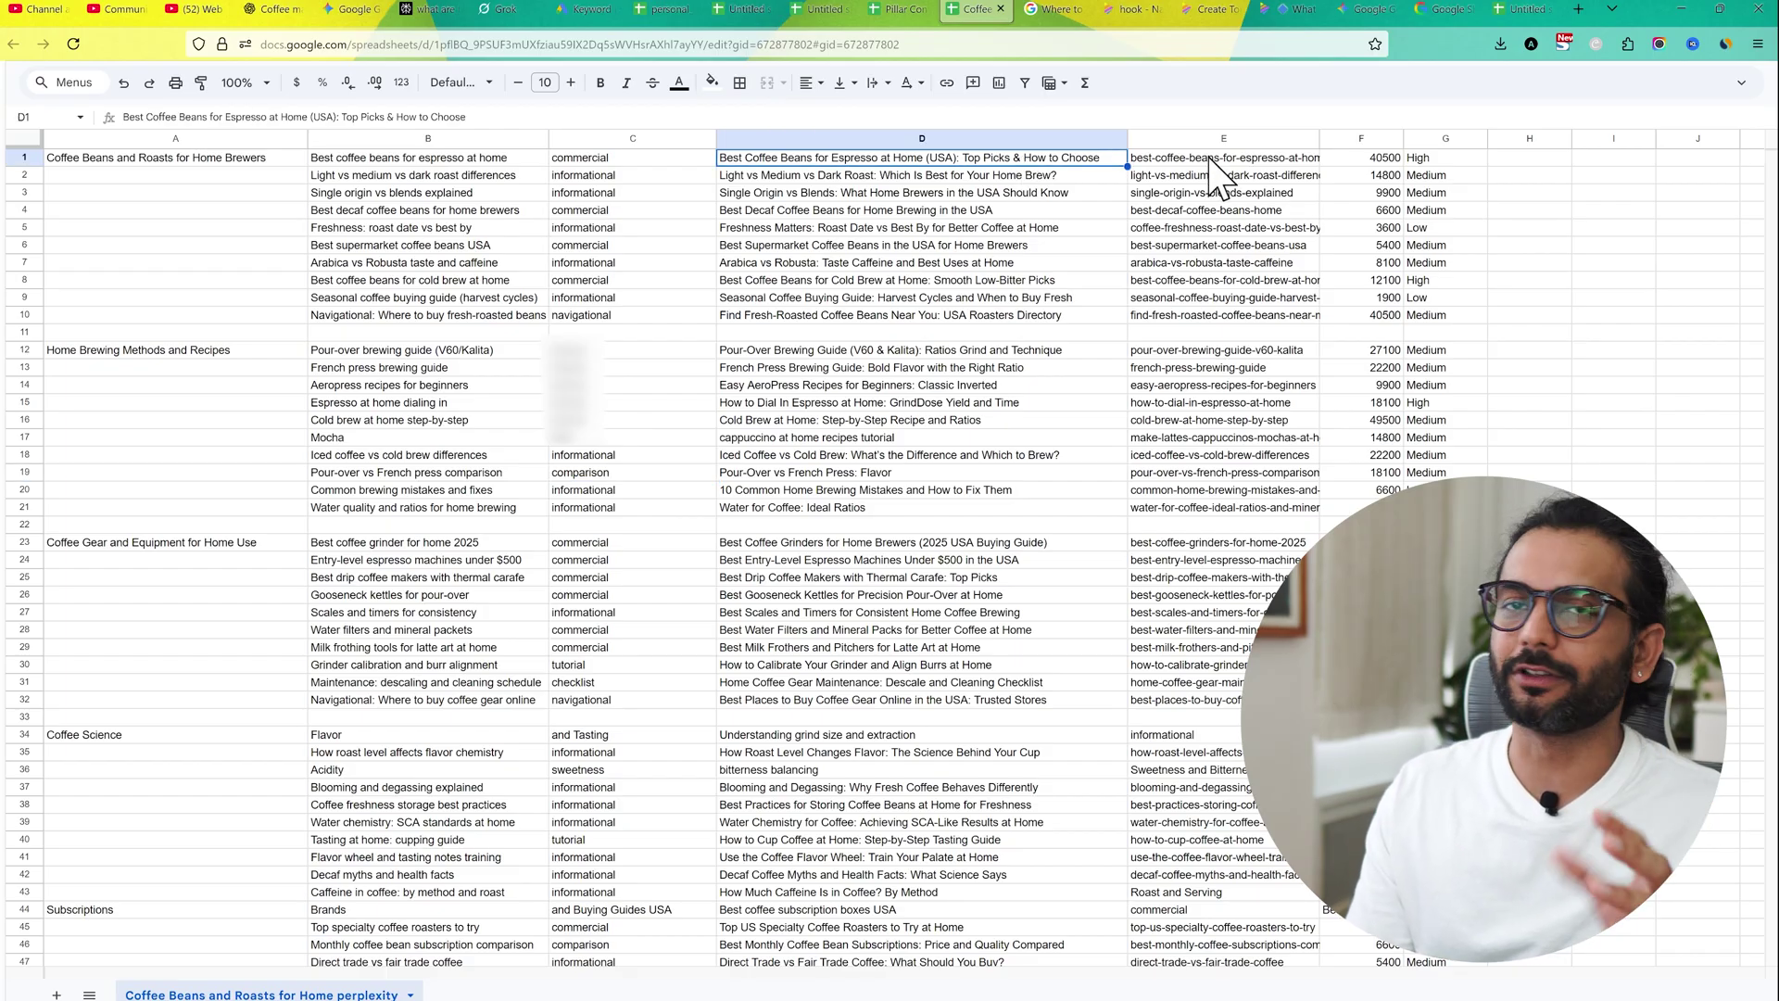
{"action": "left_click", "coordinate": [1378, 163]}
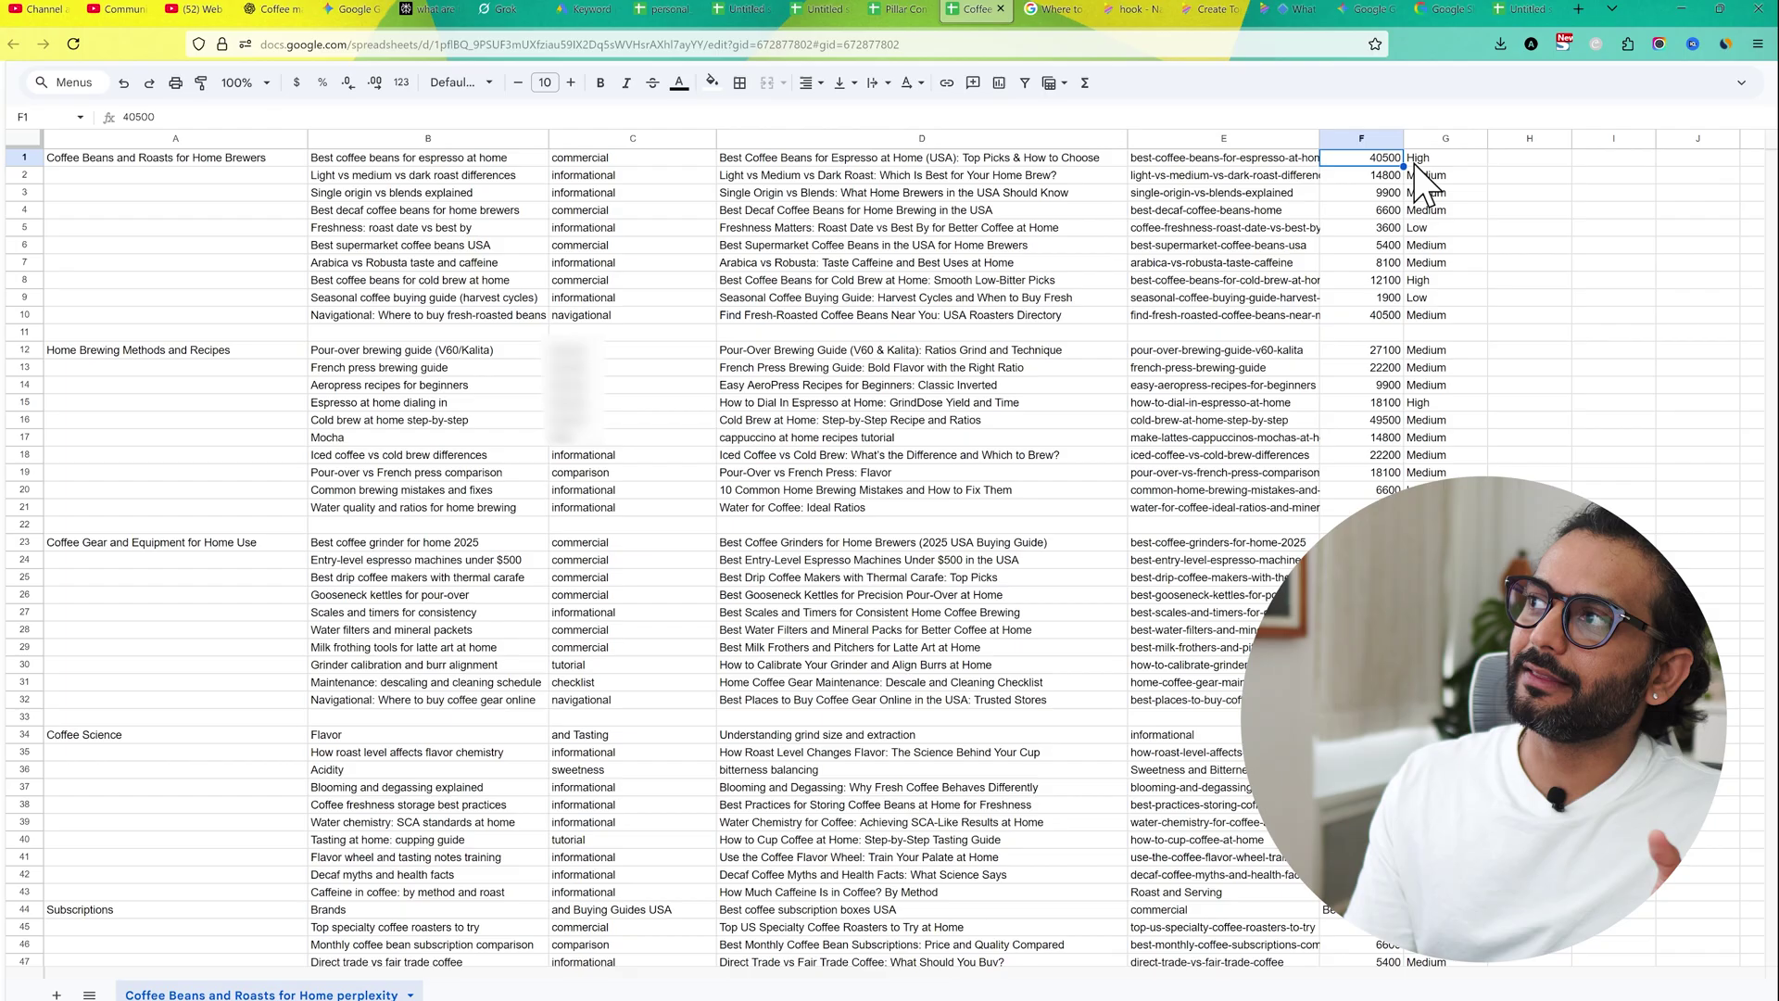
{"action": "key", "text": "ctrl+5"}
Step: Scroll through the CSV rows of Gemini's home-gardening topical map
{"action": "scroll", "coordinate": [966, 448], "scroll_direction": "up", "scroll_amount": 1}
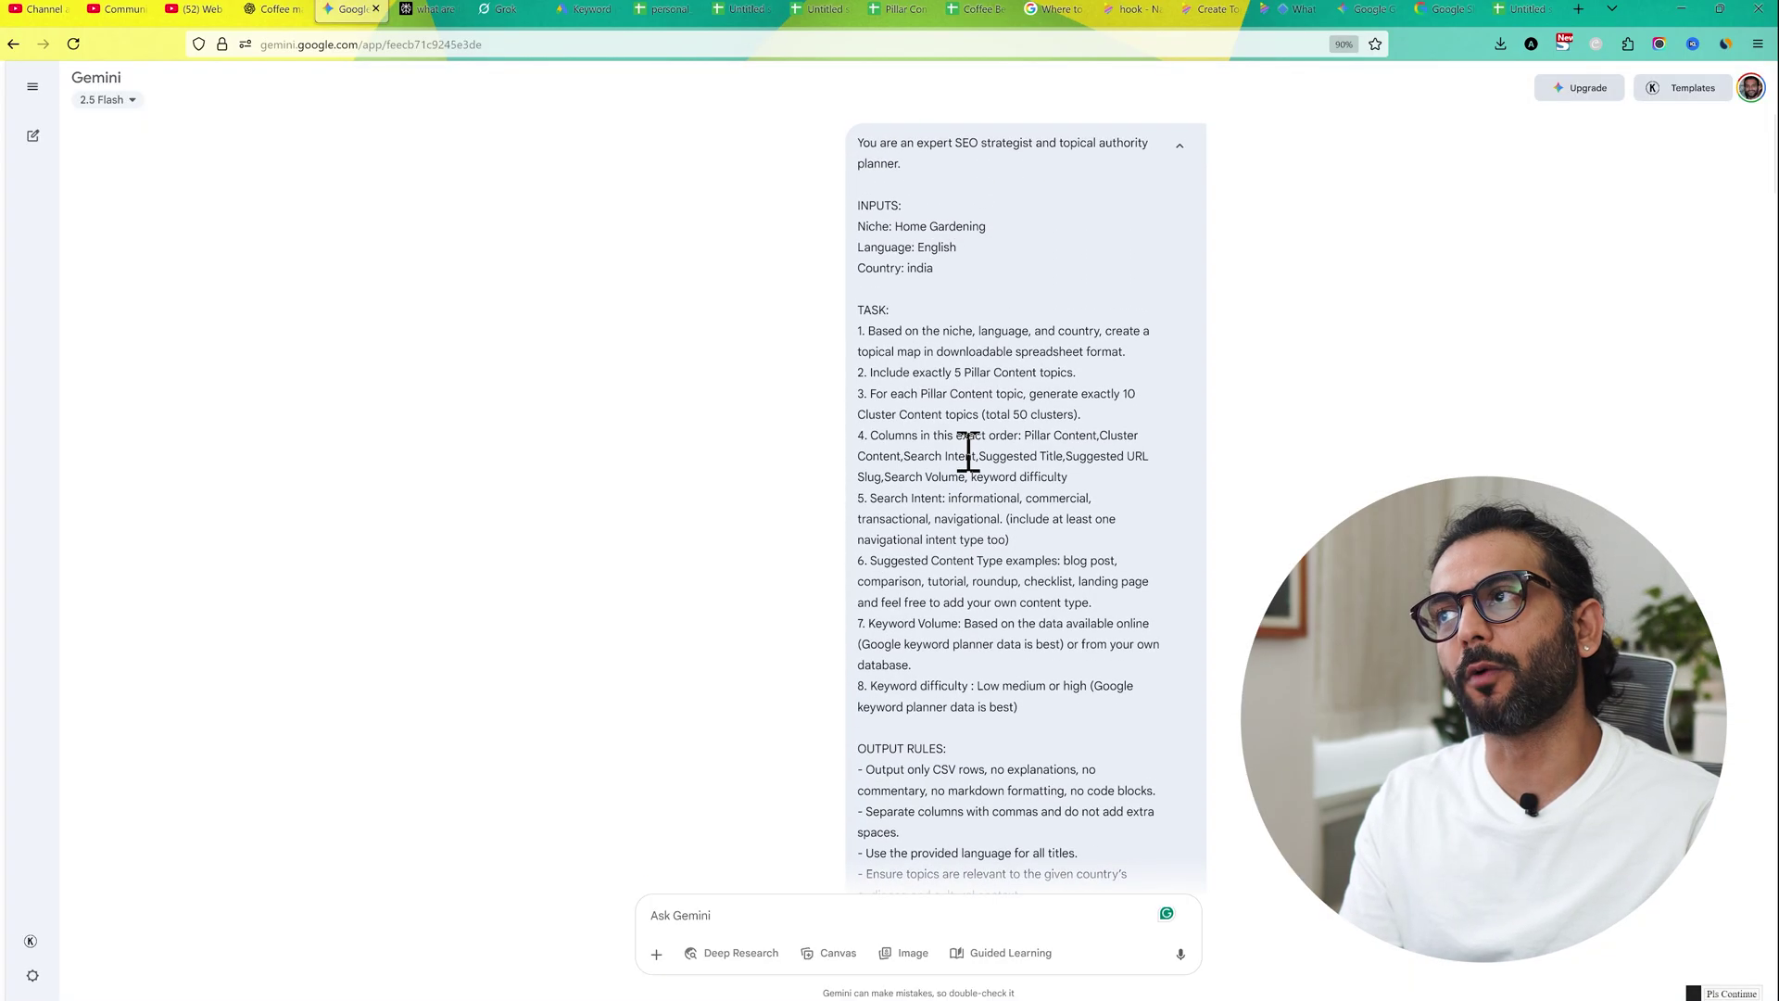
{"action": "scroll", "coordinate": [966, 448], "scroll_direction": "down", "scroll_amount": 3}
{"action": "scroll", "coordinate": [966, 448], "scroll_direction": "down", "scroll_amount": 3}
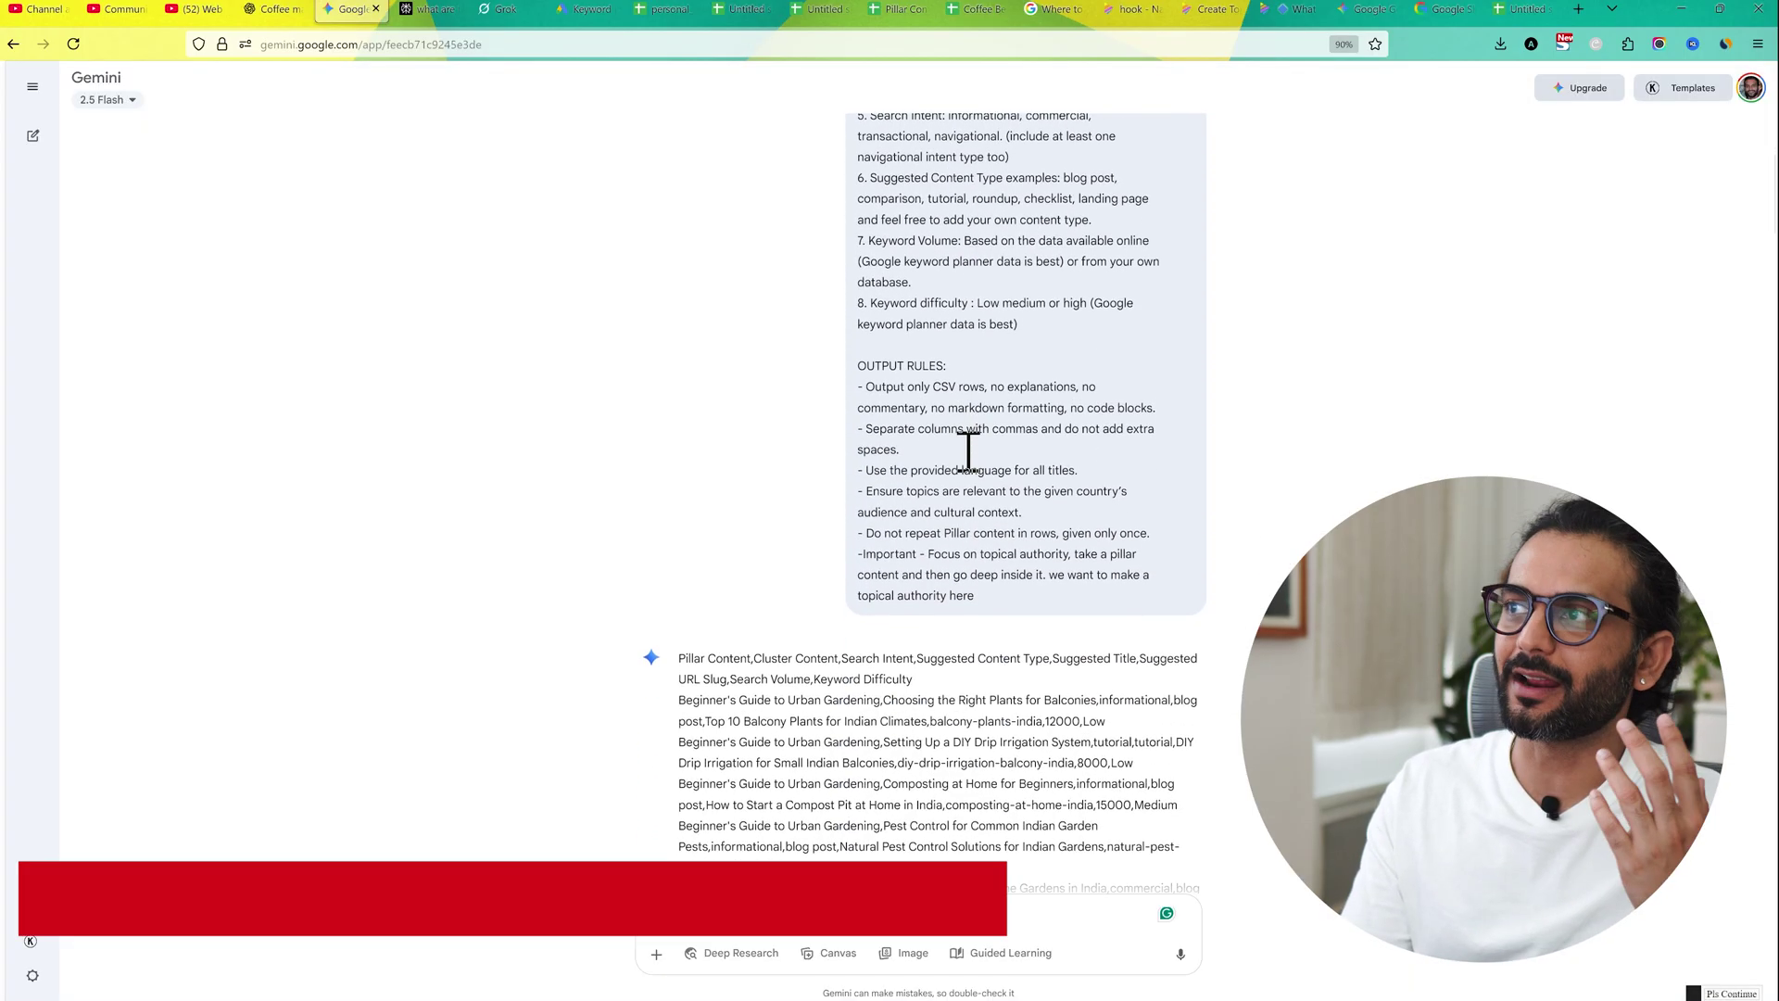
{"action": "scroll", "coordinate": [969, 451], "scroll_direction": "down", "scroll_amount": 3}
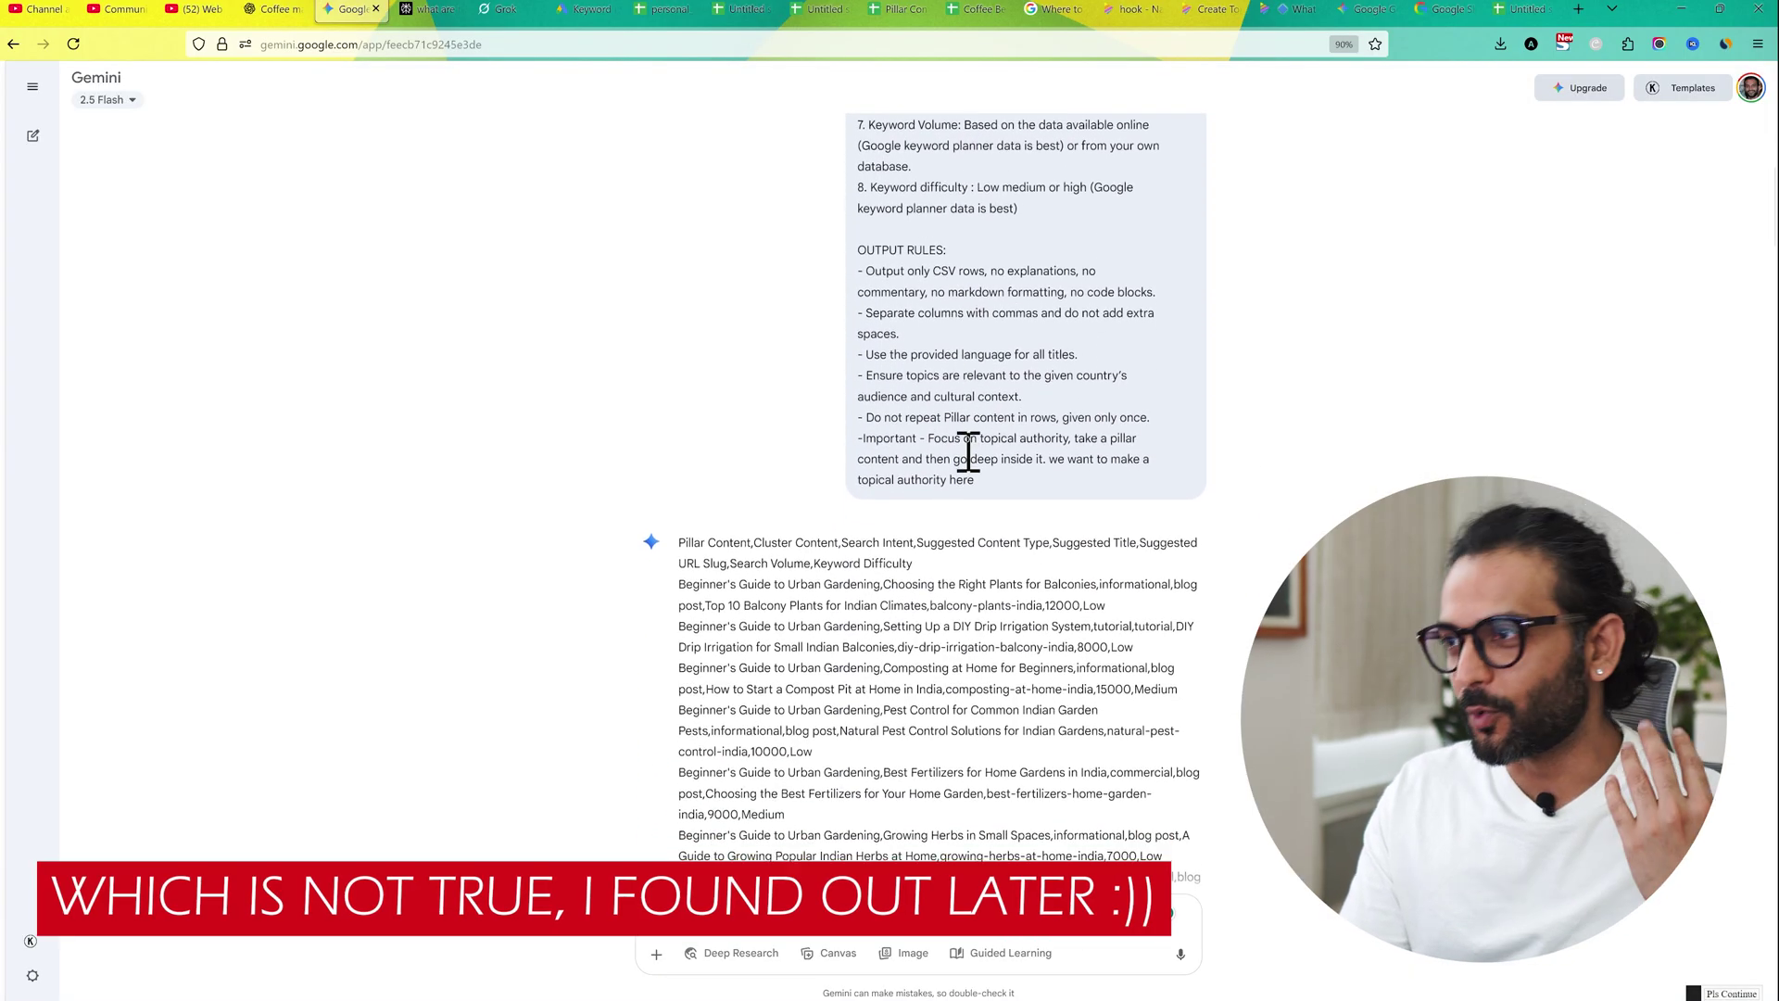
{"action": "key", "text": "ctrl+6"}
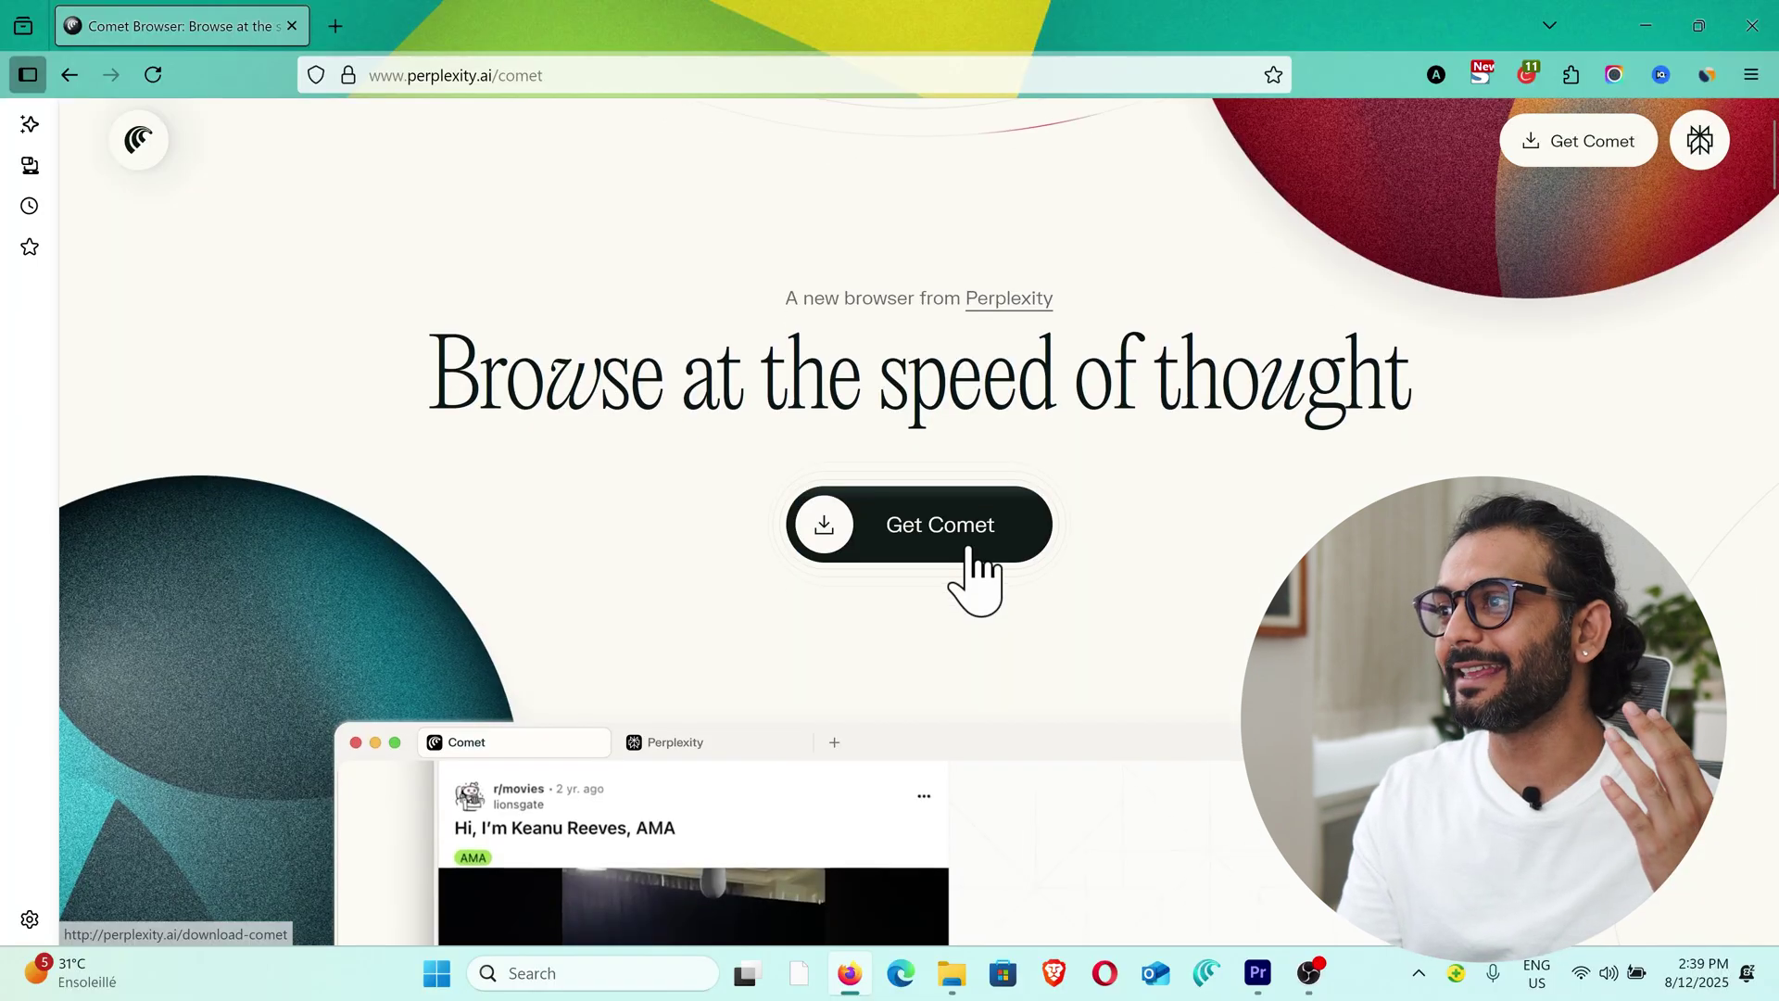
Step: Scroll down the Comet product page through the AMA and 'Use Comet to' demos
{"action": "scroll", "coordinate": [975, 575], "scroll_direction": "down", "scroll_amount": 2}
{"action": "scroll", "coordinate": [978, 565], "scroll_direction": "down", "scroll_amount": 3}
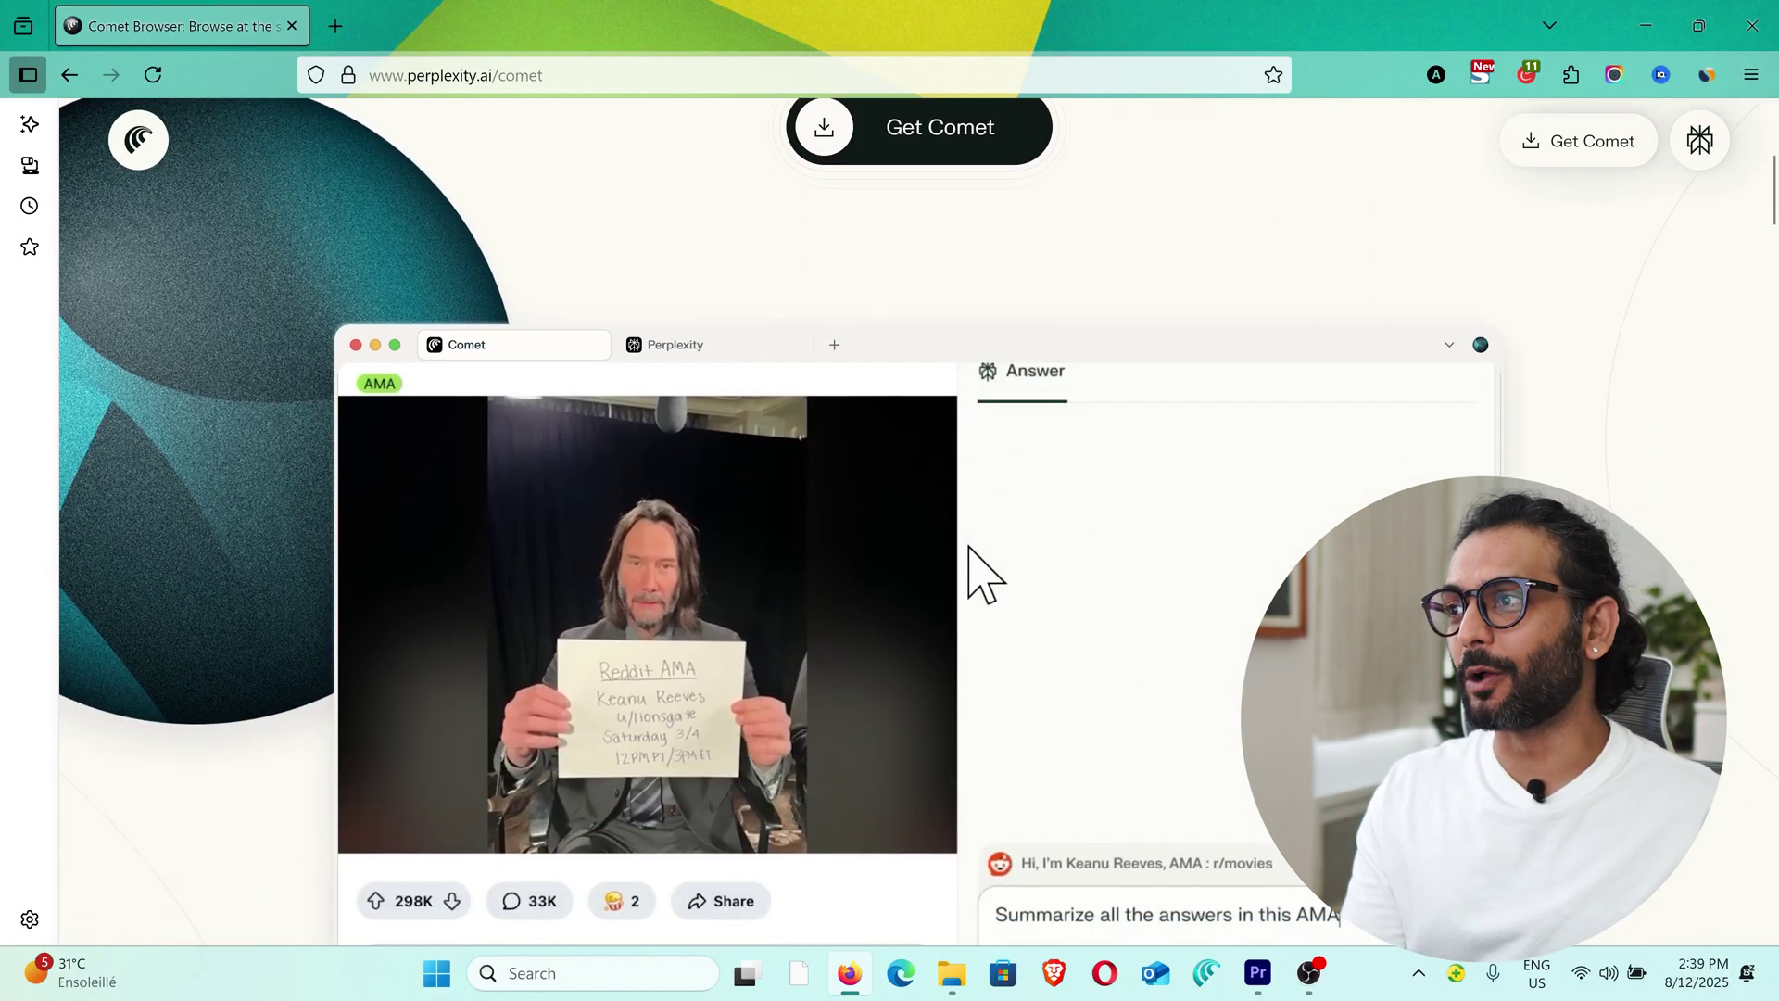
{"action": "scroll", "coordinate": [975, 575], "scroll_direction": "down", "scroll_amount": 5}
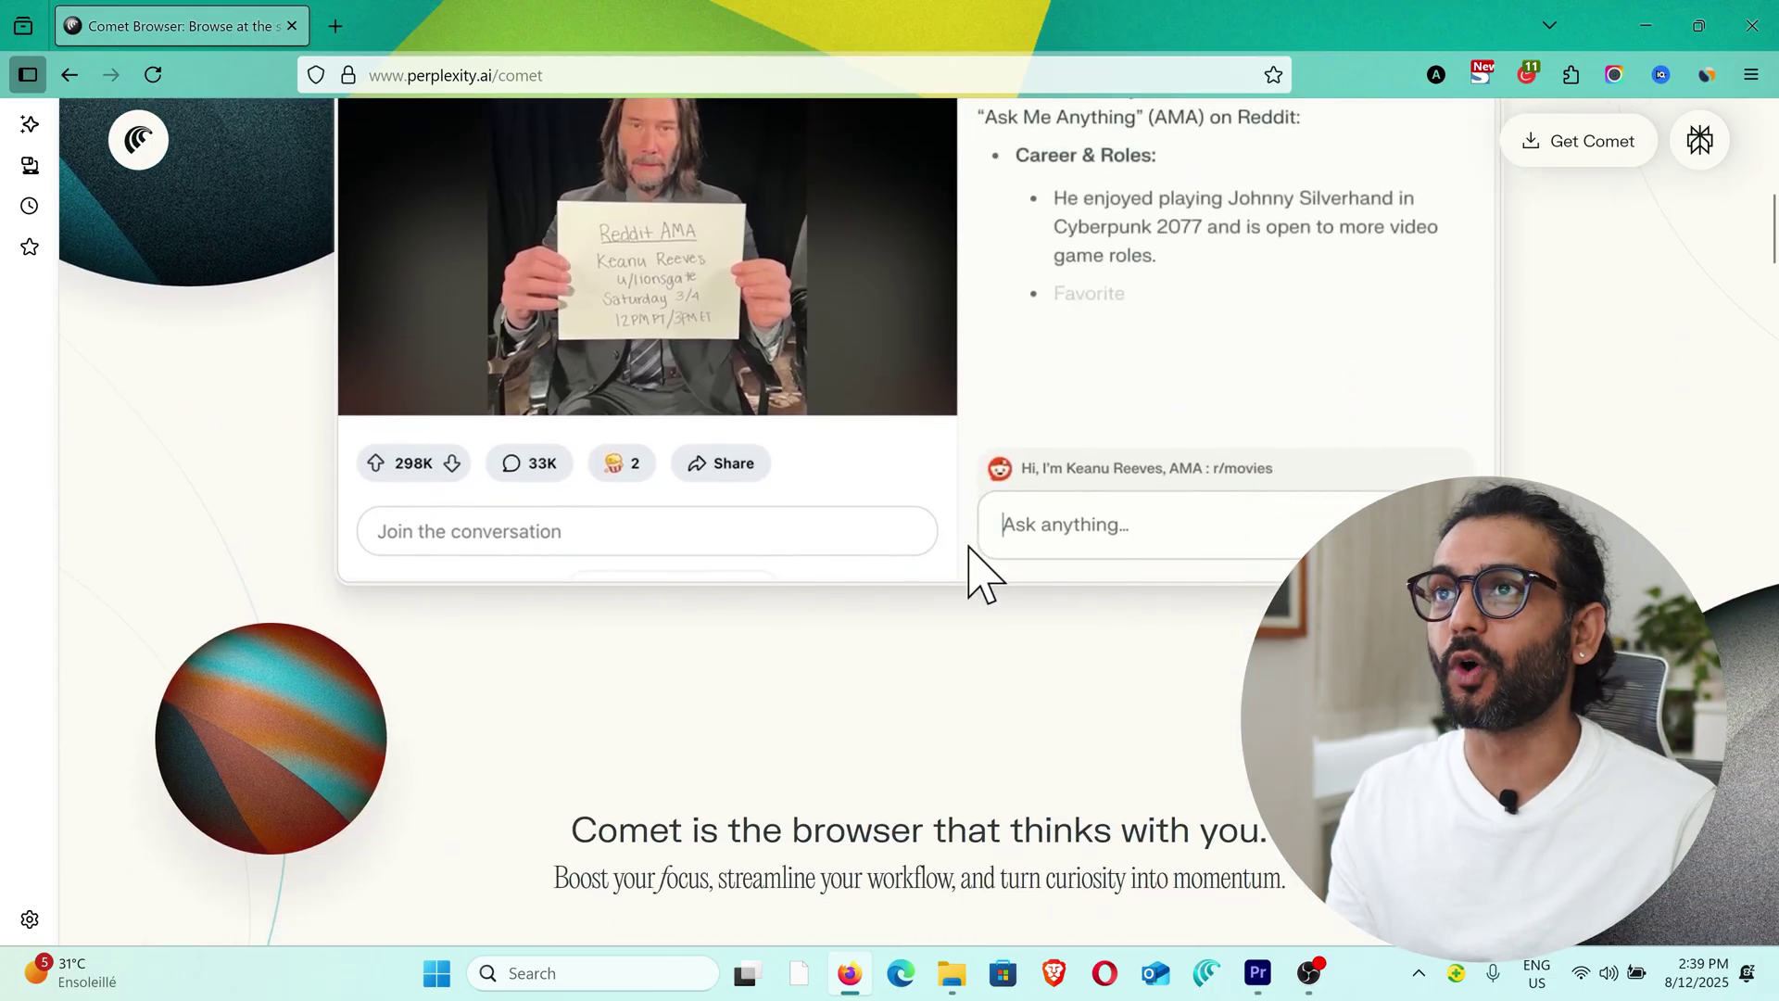
{"action": "scroll", "coordinate": [969, 548], "scroll_direction": "down", "scroll_amount": 6}
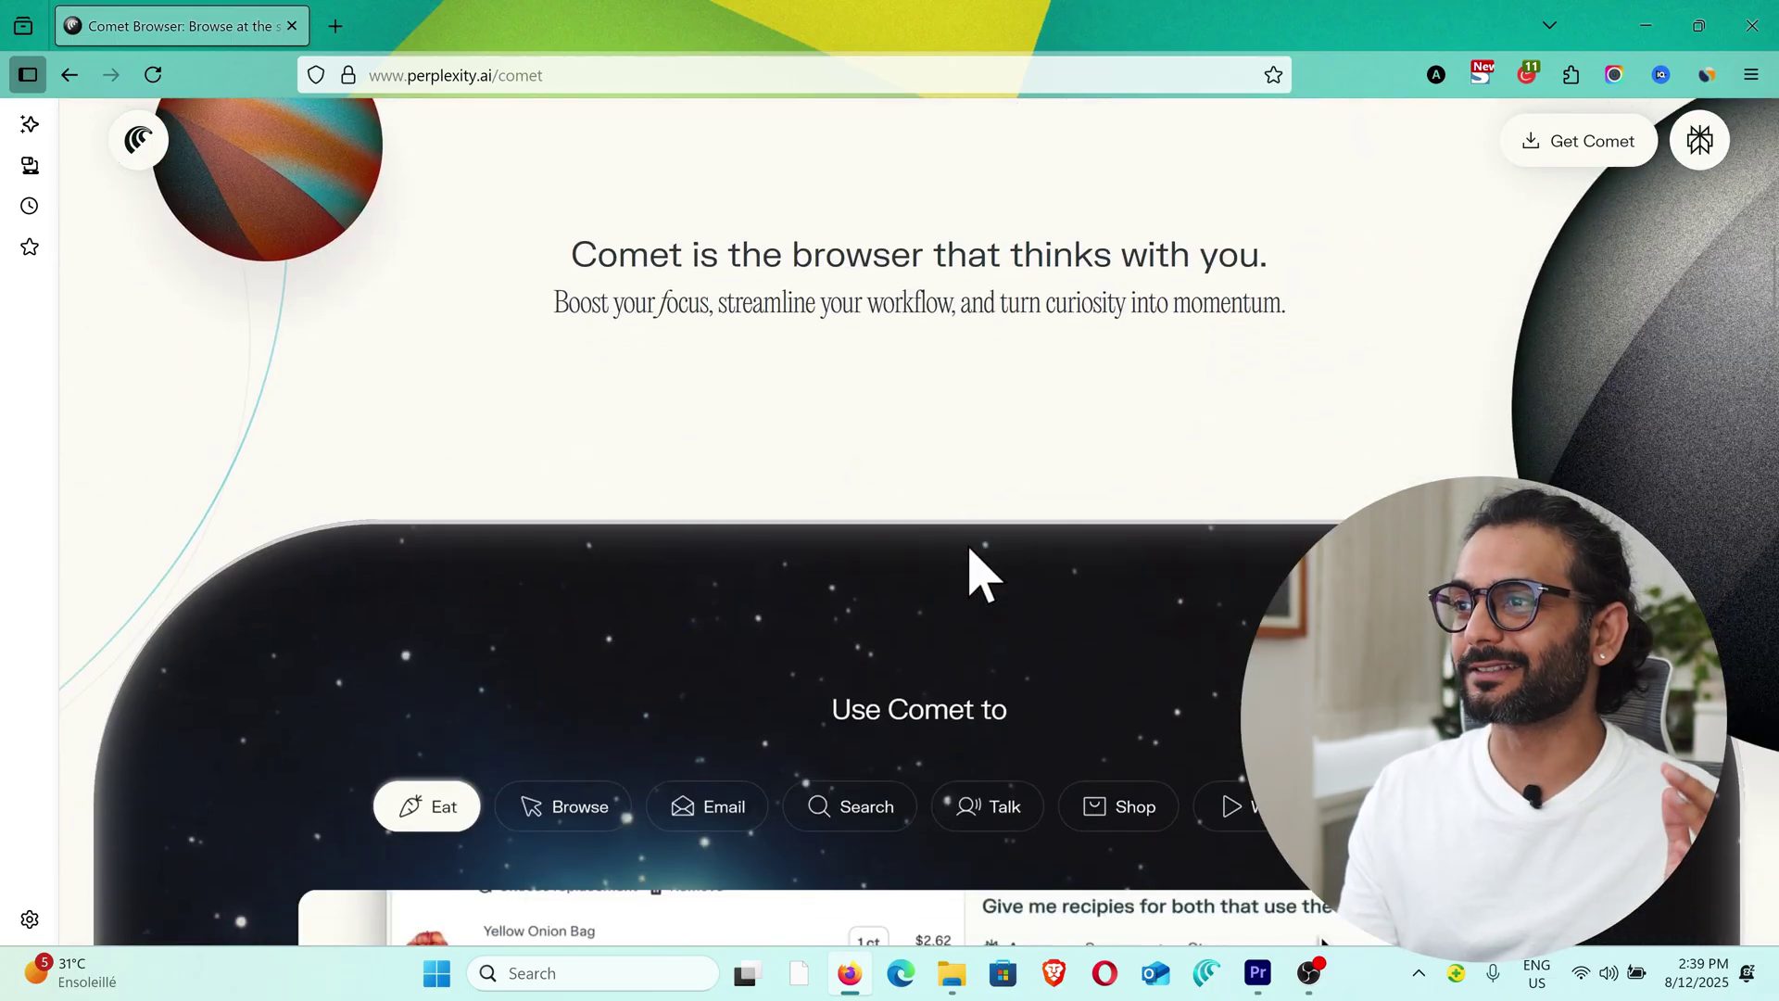
{"action": "scroll", "coordinate": [970, 548], "scroll_direction": "down", "scroll_amount": 4}
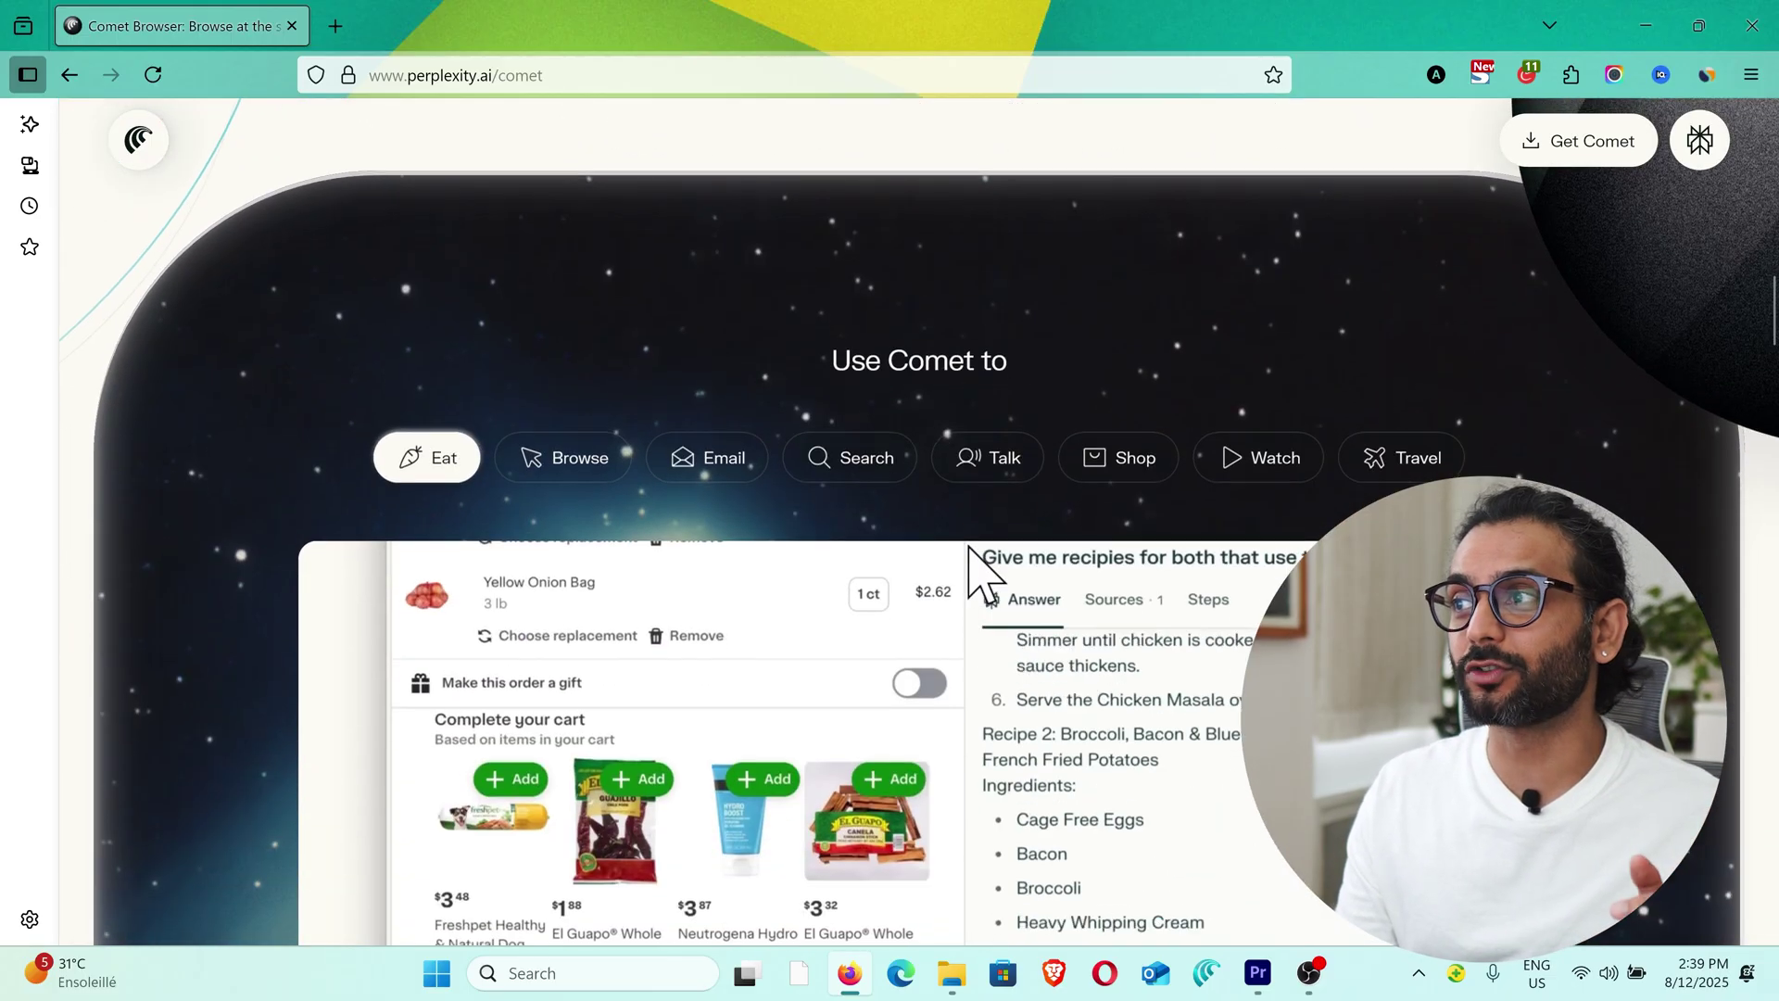
{"action": "scroll", "coordinate": [972, 557], "scroll_direction": "down", "scroll_amount": 2}
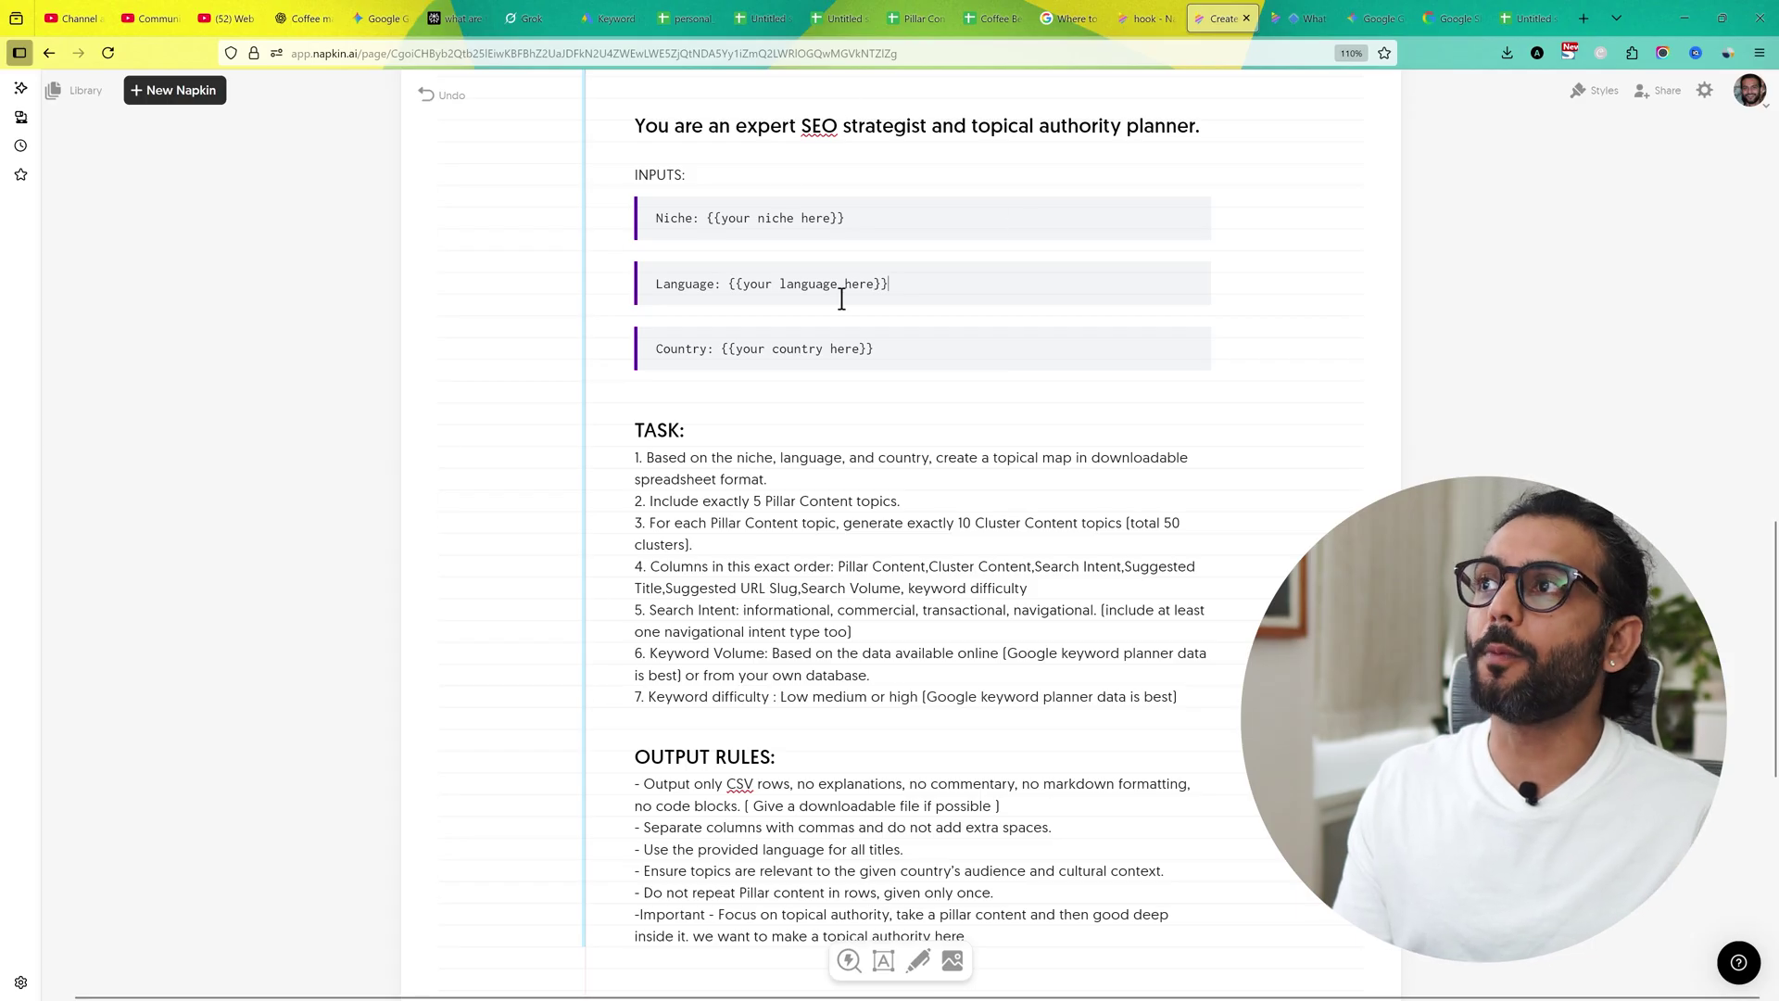
Step: Return to the Untitled gardening topical-map spreadsheet in Google Sheets
{"action": "left_click", "coordinate": [839, 18]}
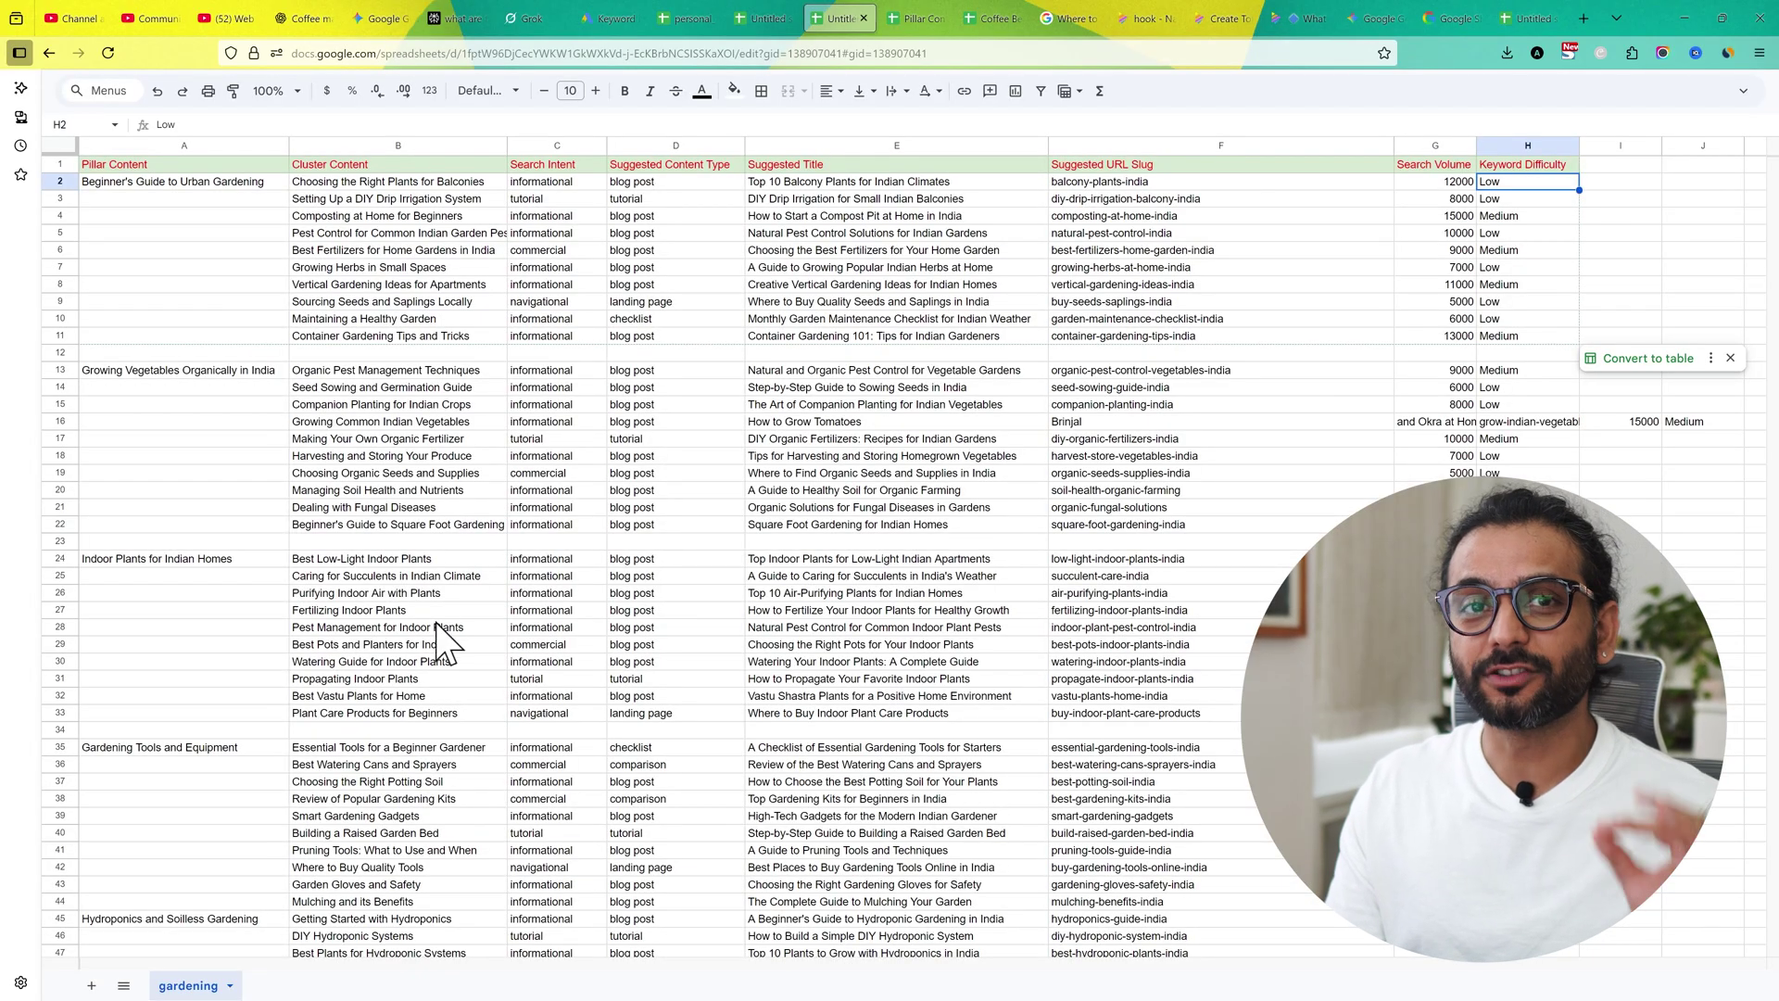
Step: Check the title in E27, then compare the Perplexity, Gemini and ChatGPT gardening sheets
{"action": "left_click", "coordinate": [1225, 19]}
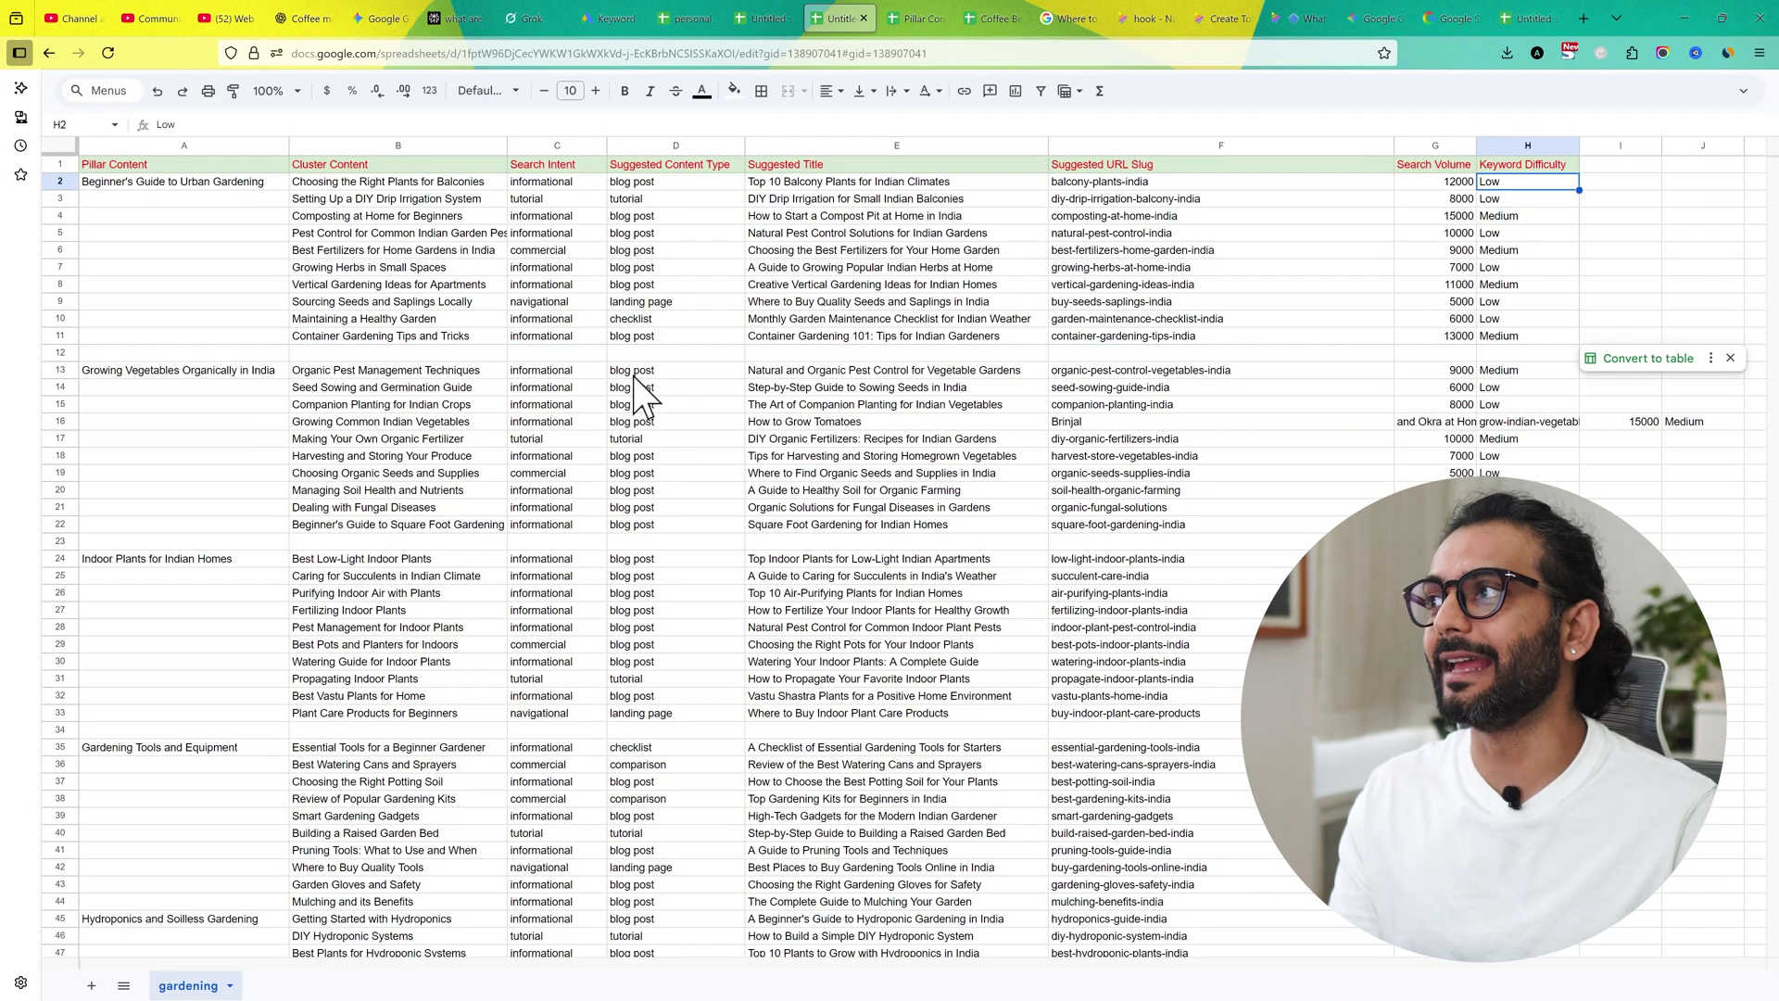
{"action": "left_click", "coordinate": [769, 612]}
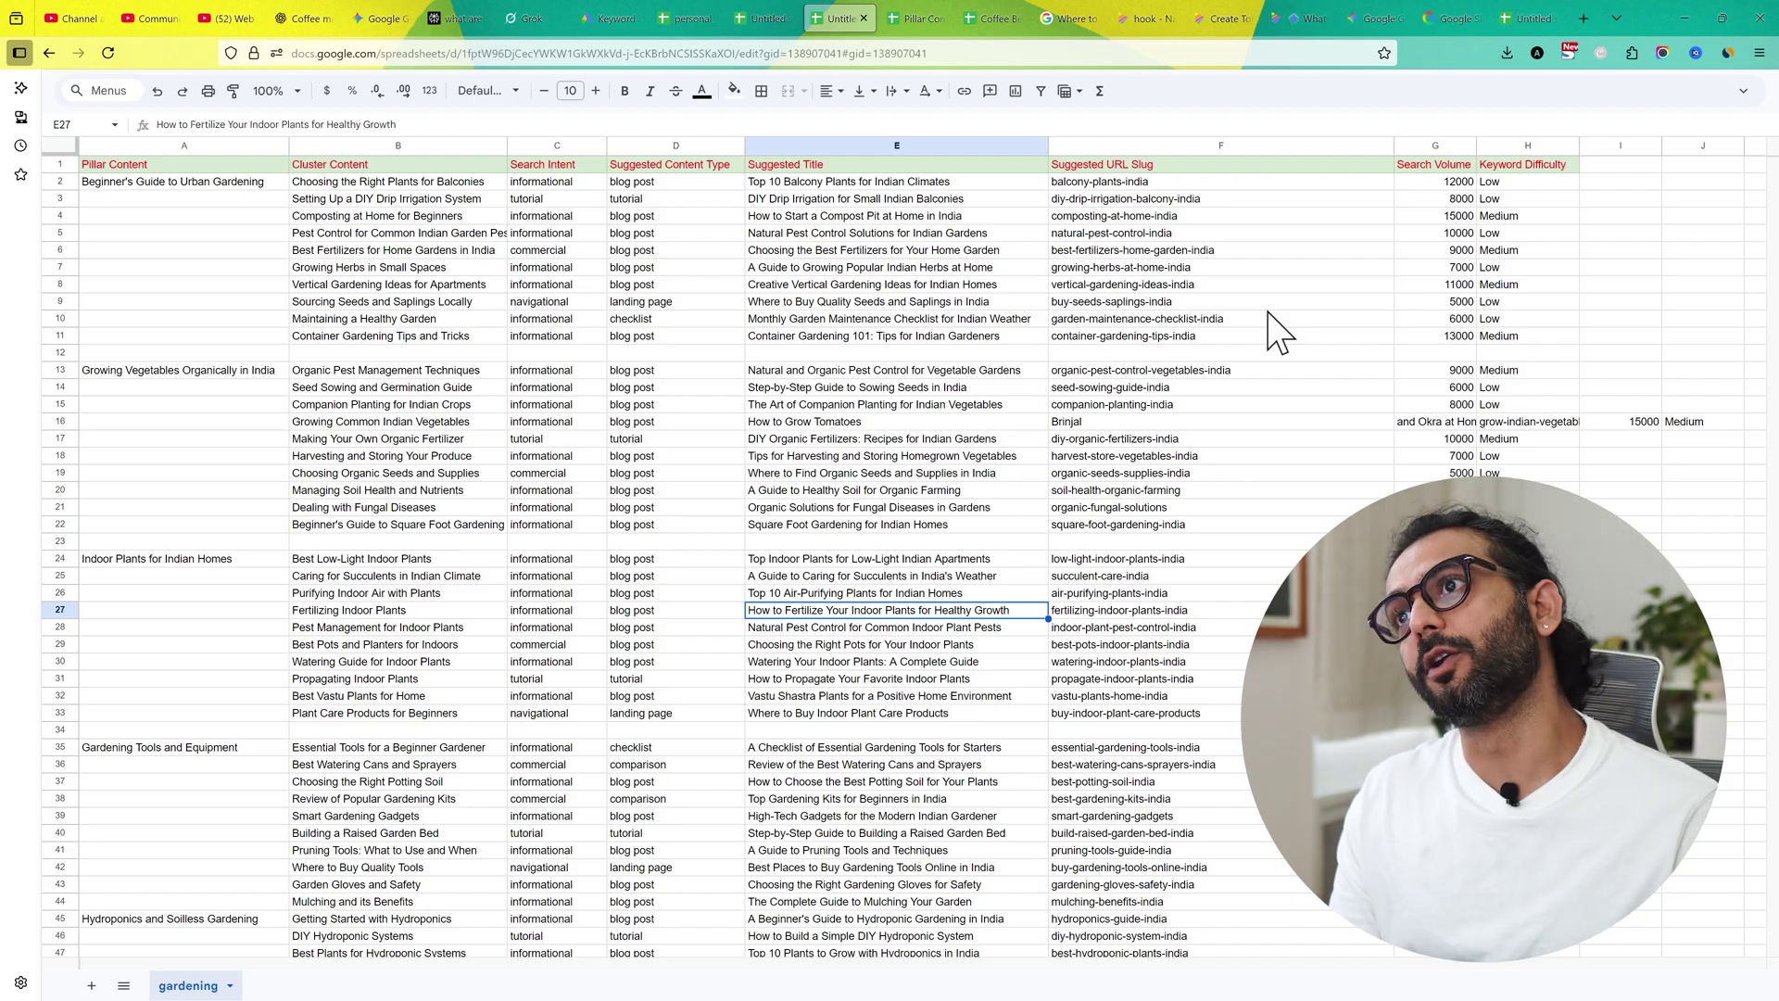
{"action": "key", "text": "ctrl+Tab"}
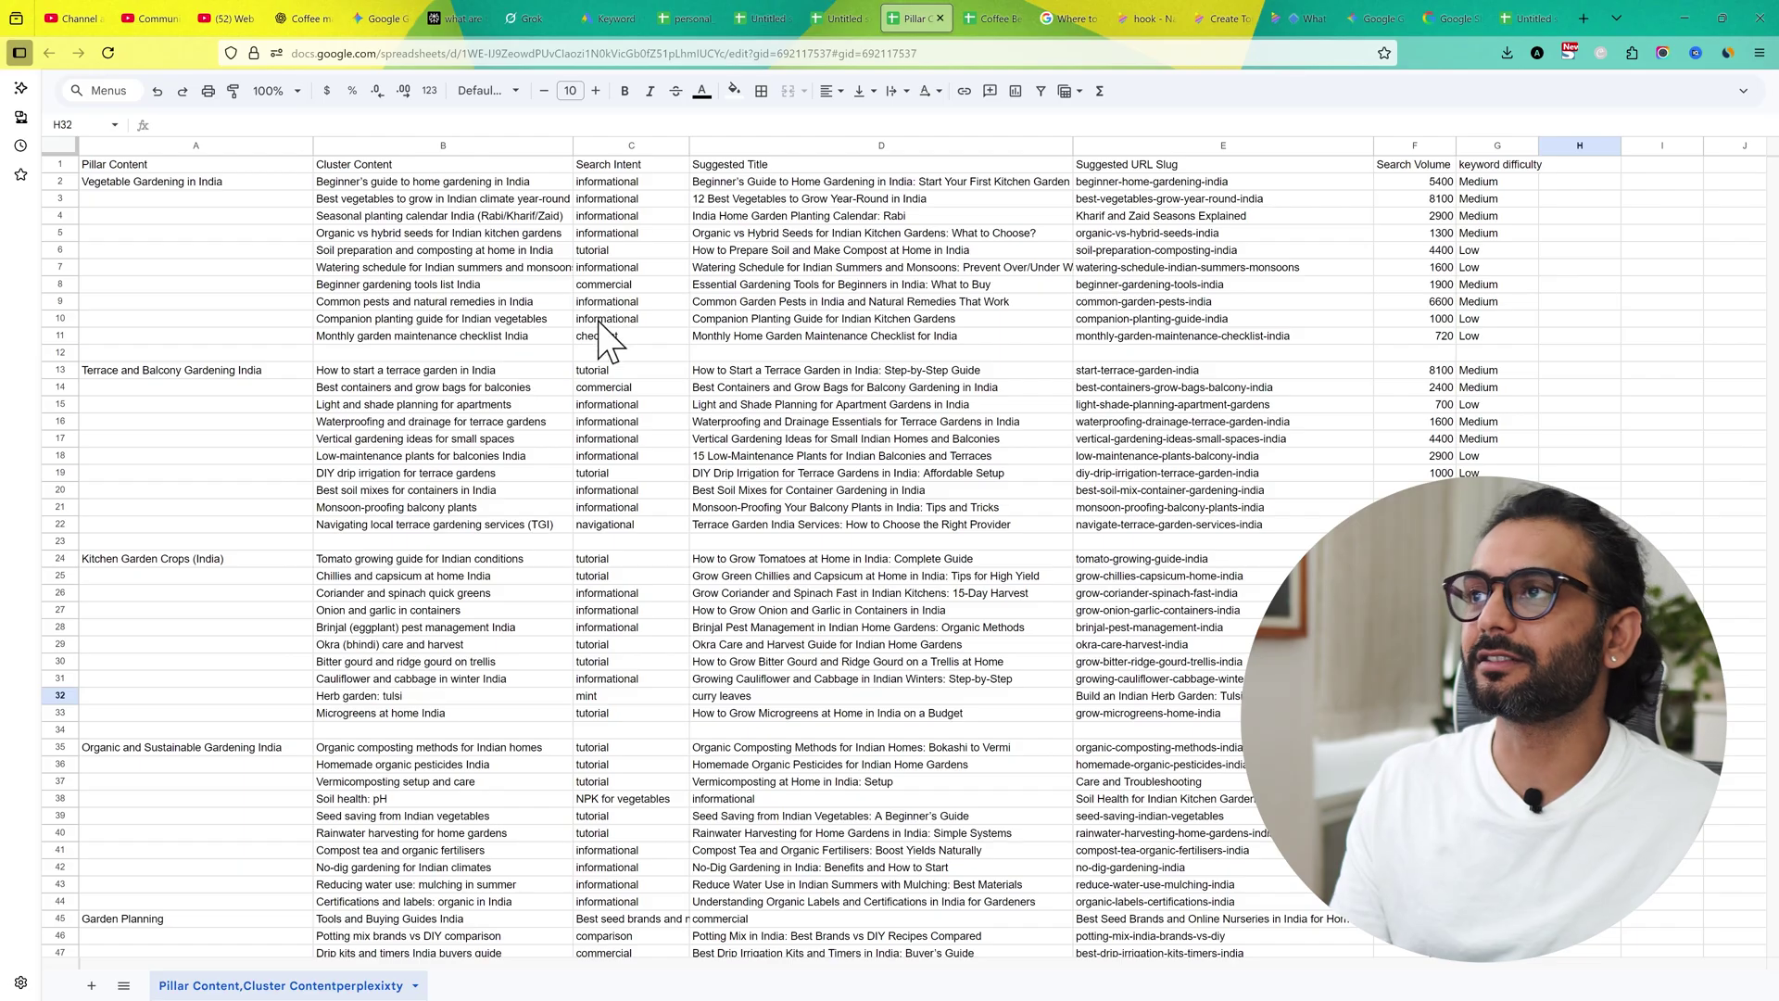
{"action": "key", "text": "ctrl+shift+Tab"}
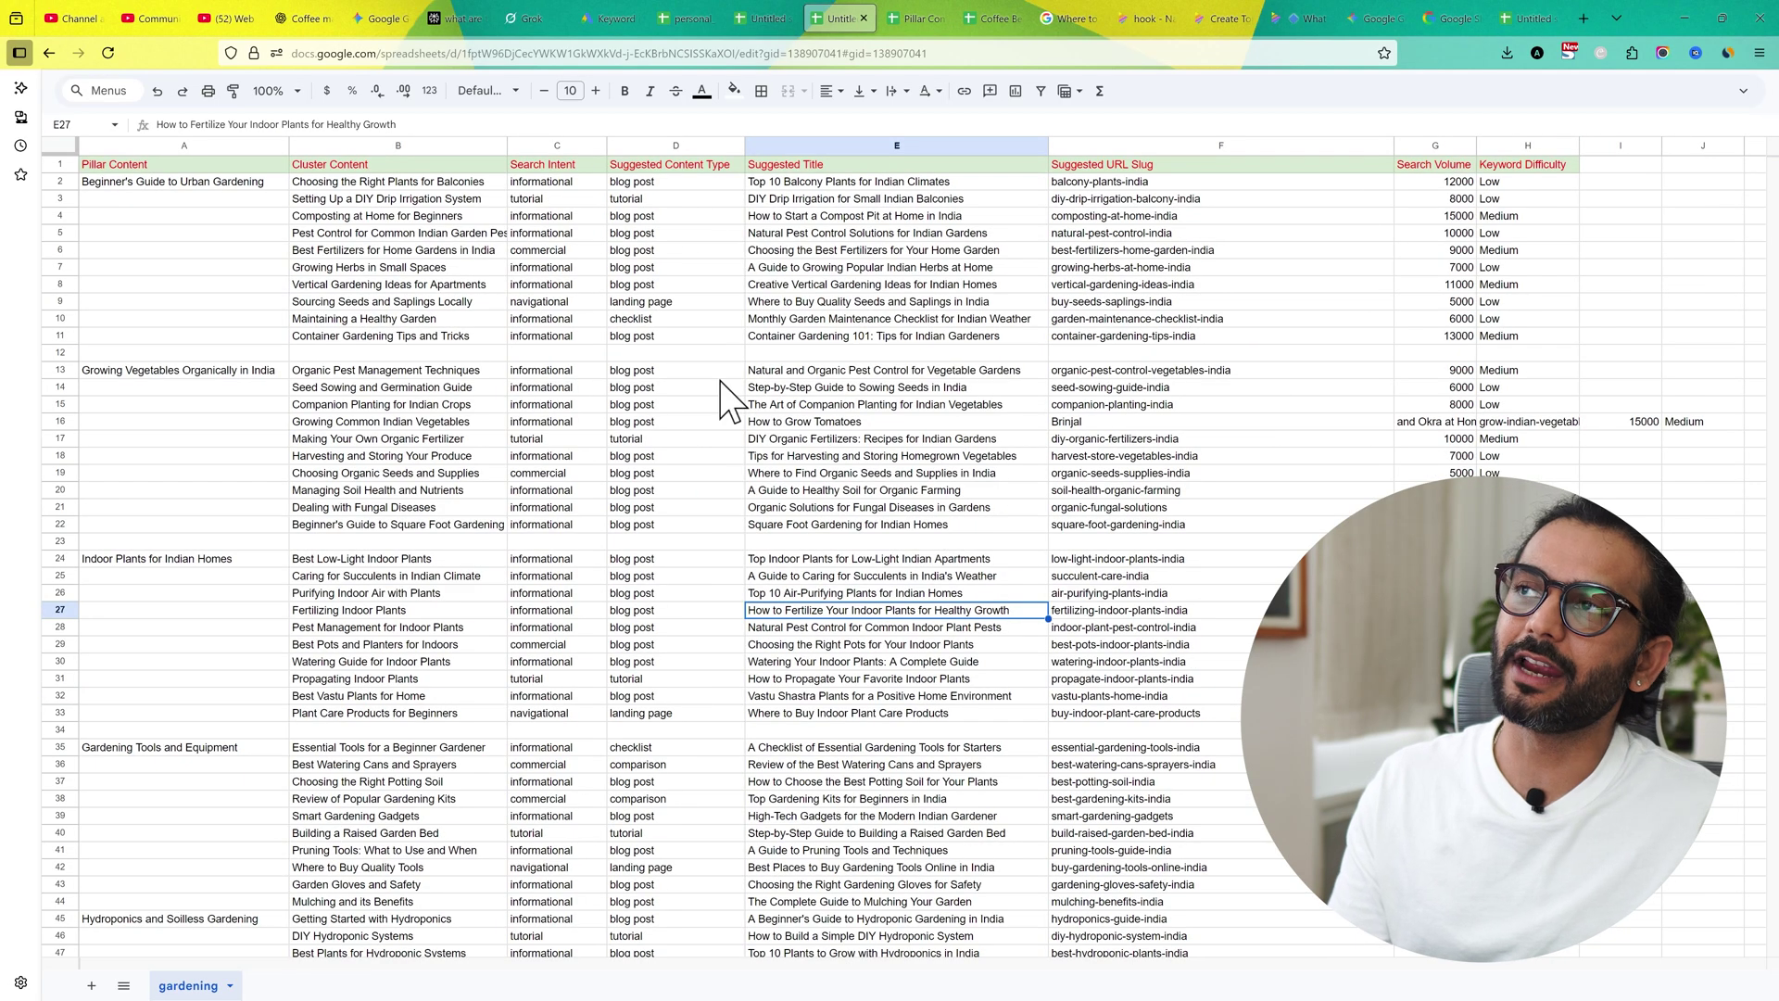
{"action": "key", "text": "ctrl+shift+Tab"}
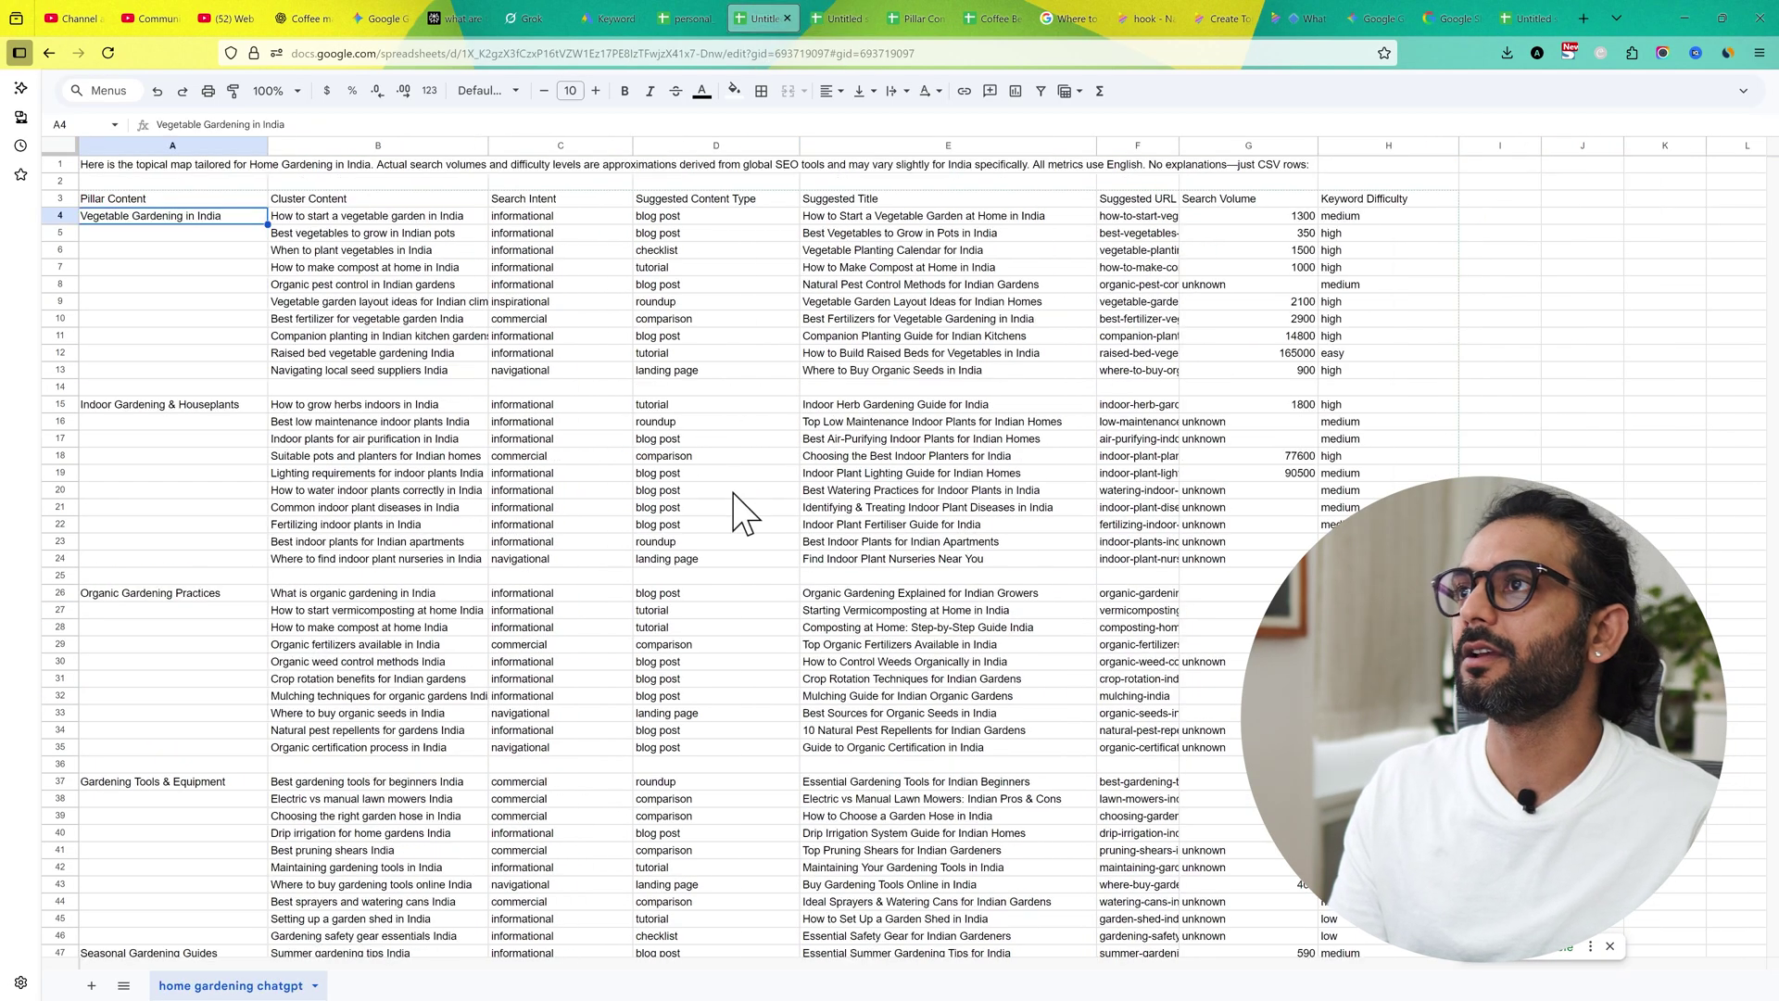
{"action": "key", "text": "ctrl+shift+Tab"}
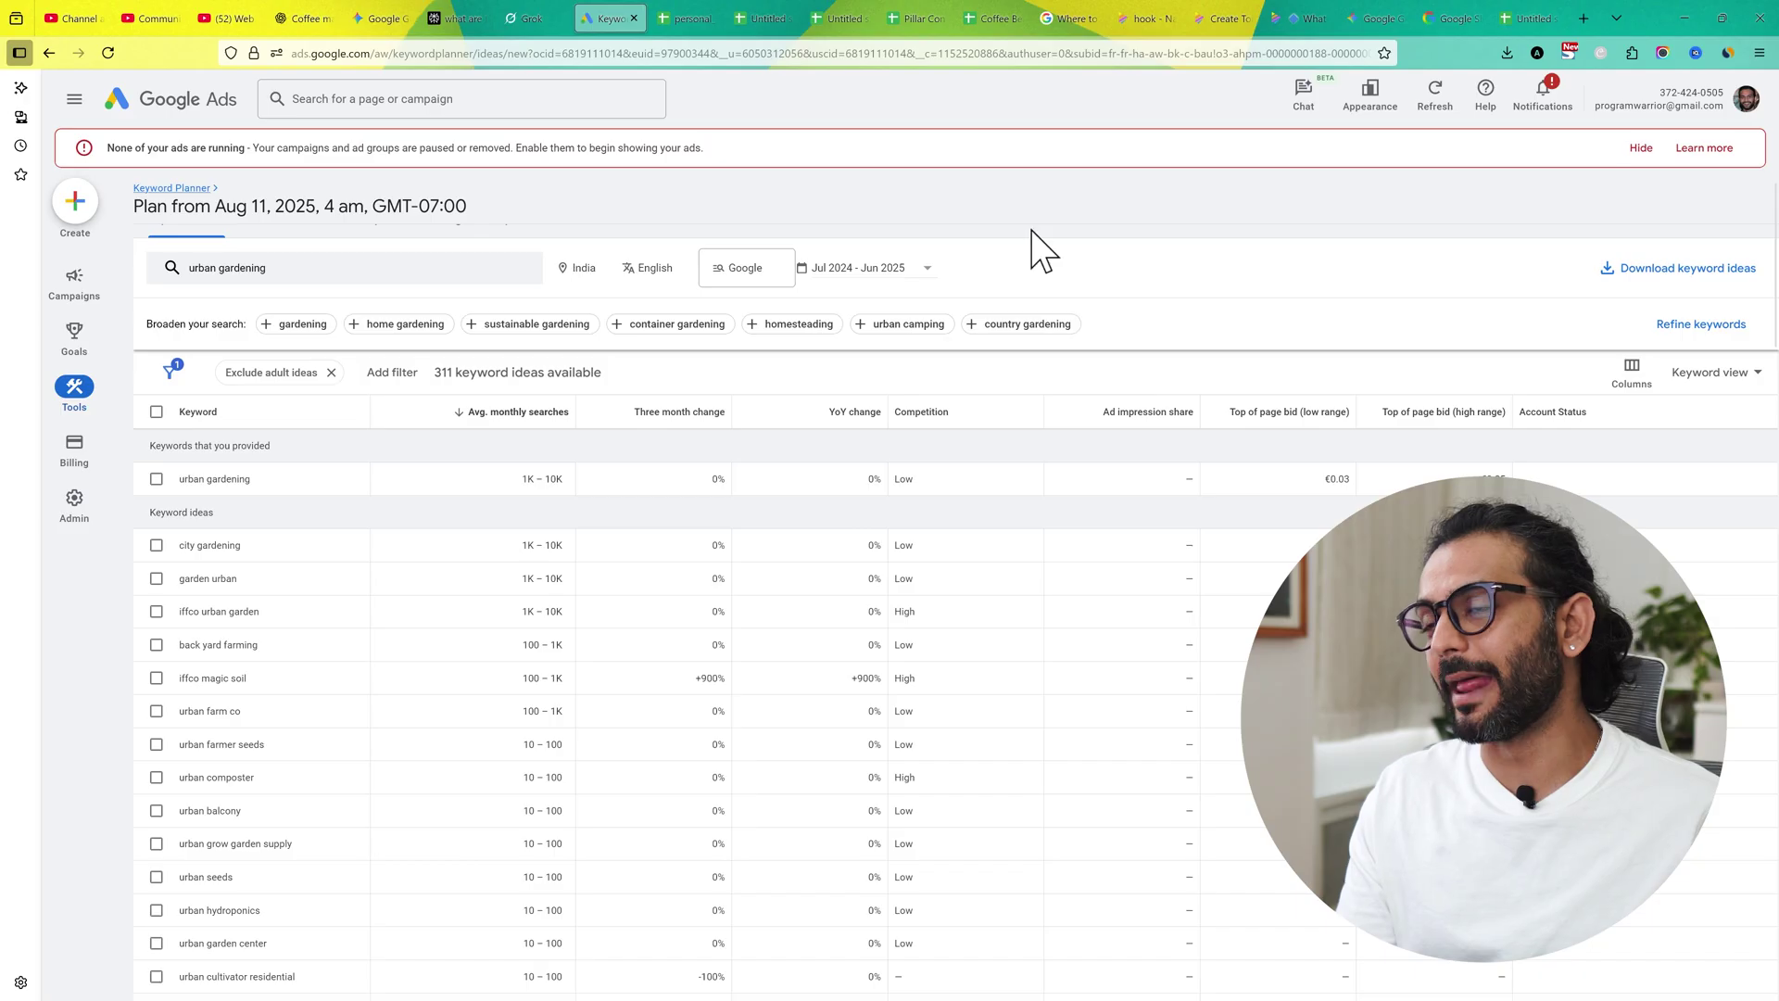
Step: Leave the urban gardening Keyword Planner results and return to the gardening spreadsheet
{"action": "left_click", "coordinate": [854, 4]}
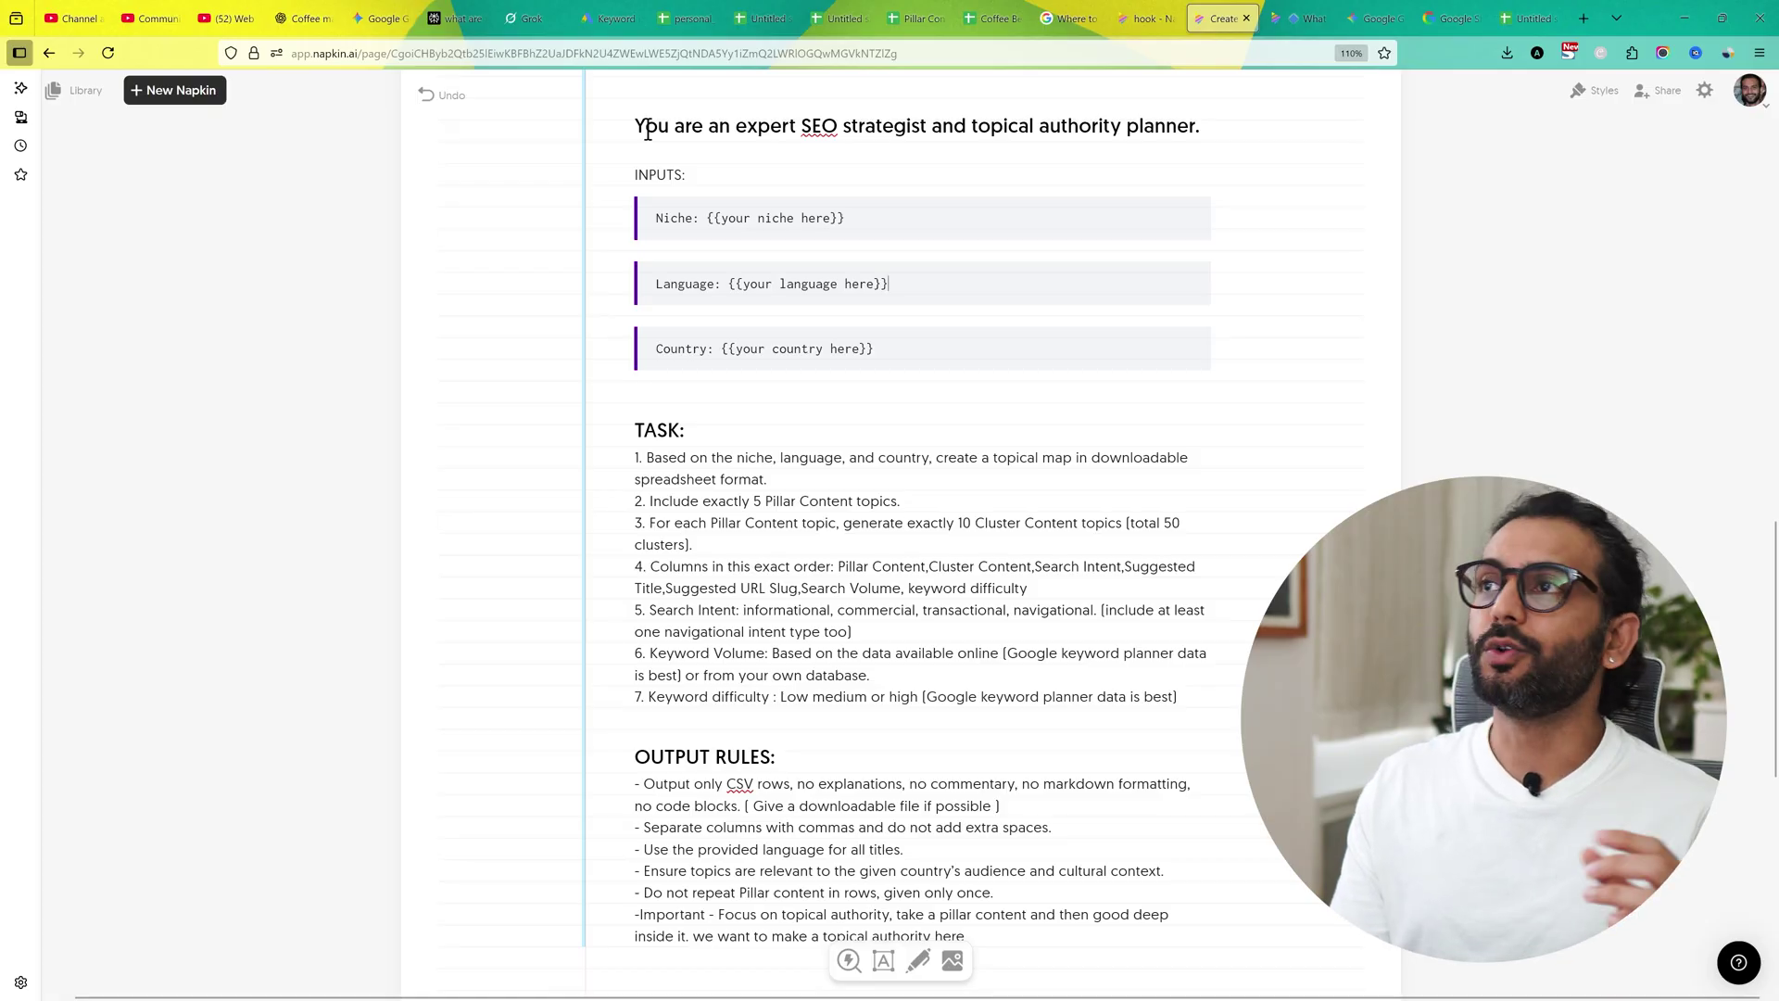
Step: Show the Untitled gardening spreadsheet with its pillar, cluster, title, slug, volume and difficulty columns
{"action": "left_click", "coordinate": [854, 18]}
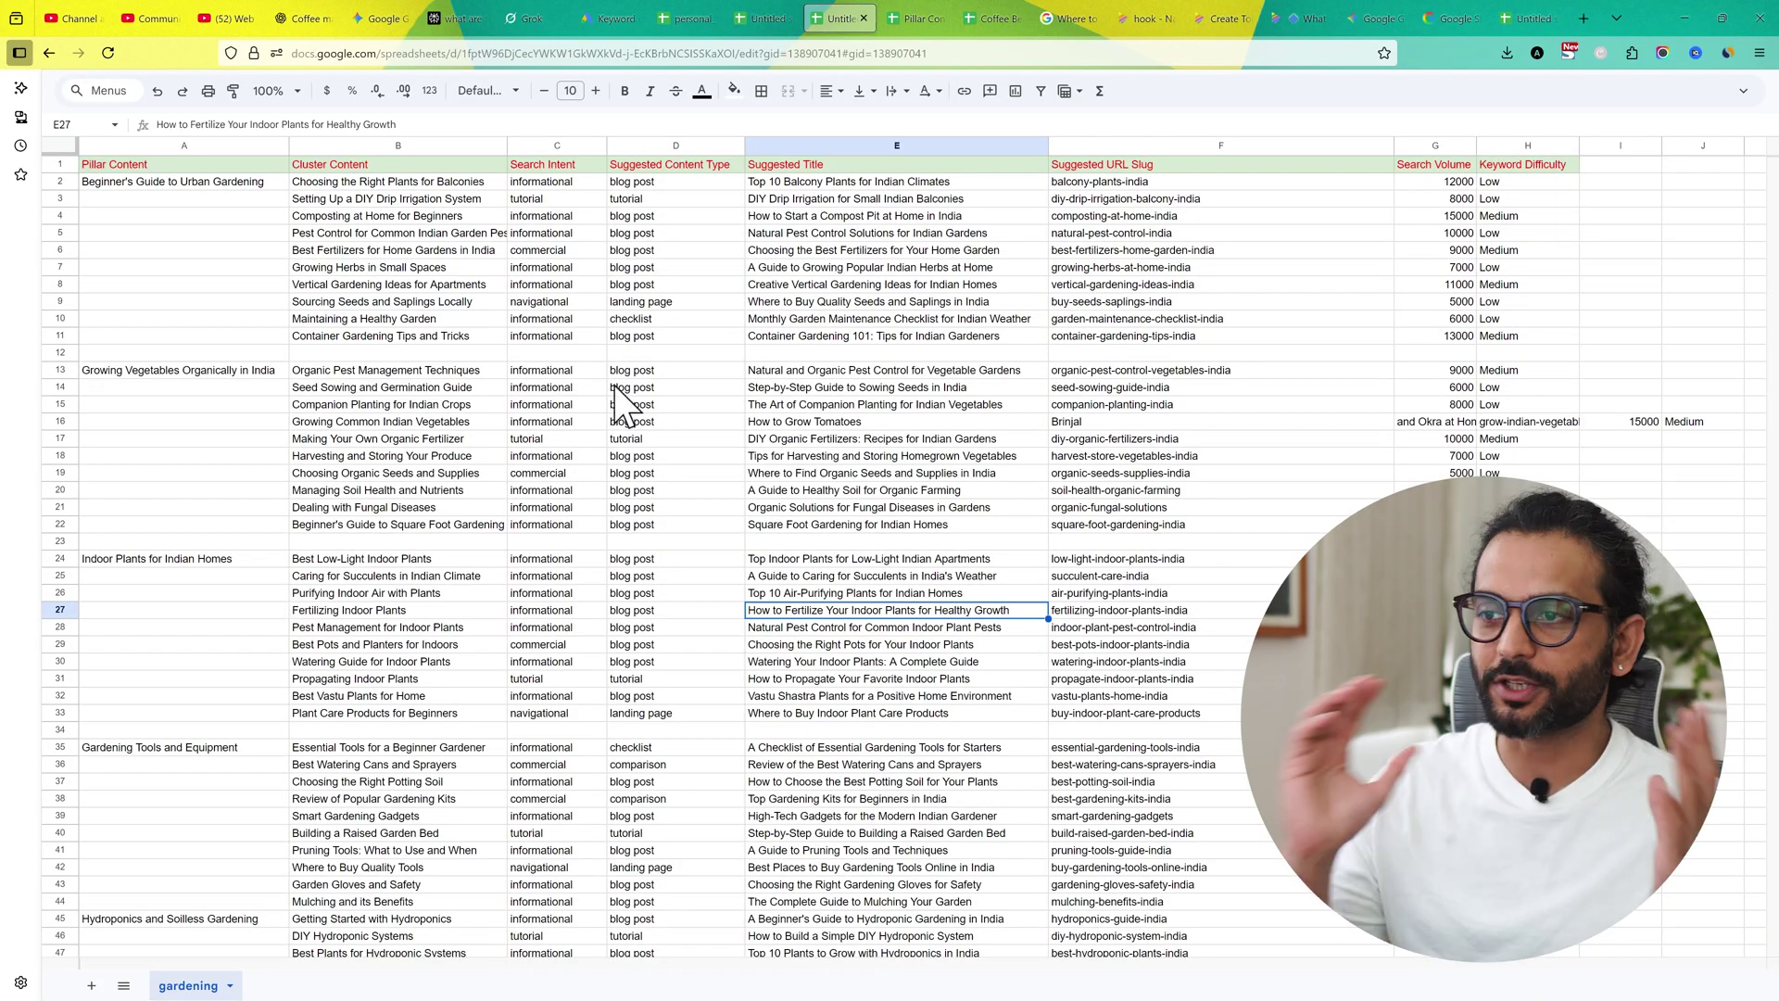